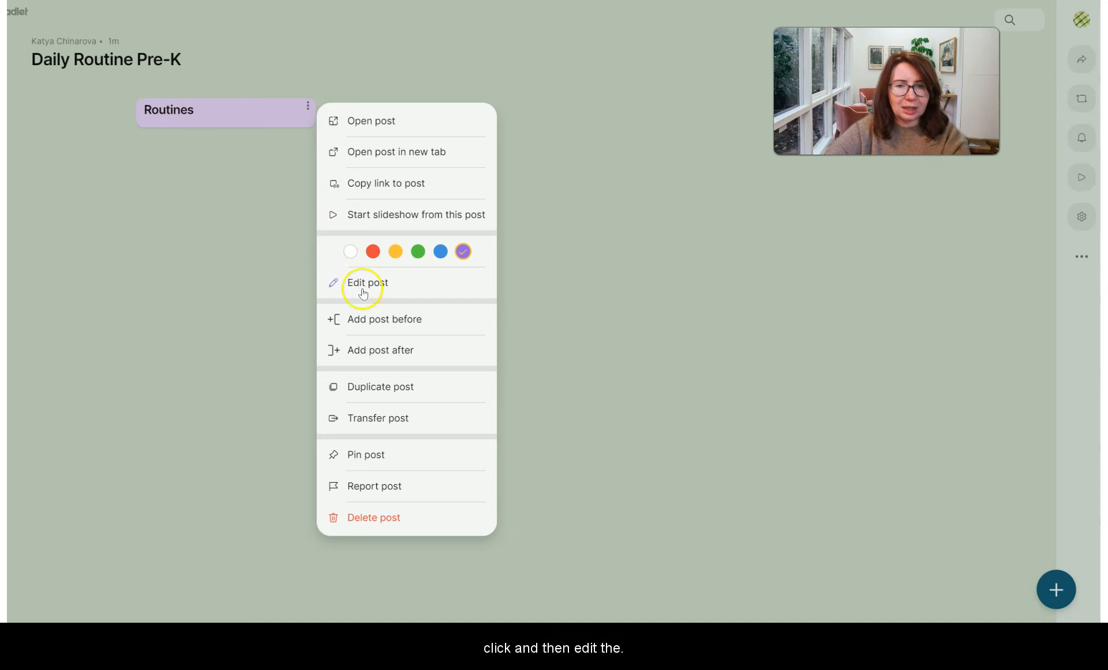
- Paste the copied Monday-to-Friday routine schedule into the Routines post's body and update the post
{"action": "left_click", "coordinate": [361, 287]}
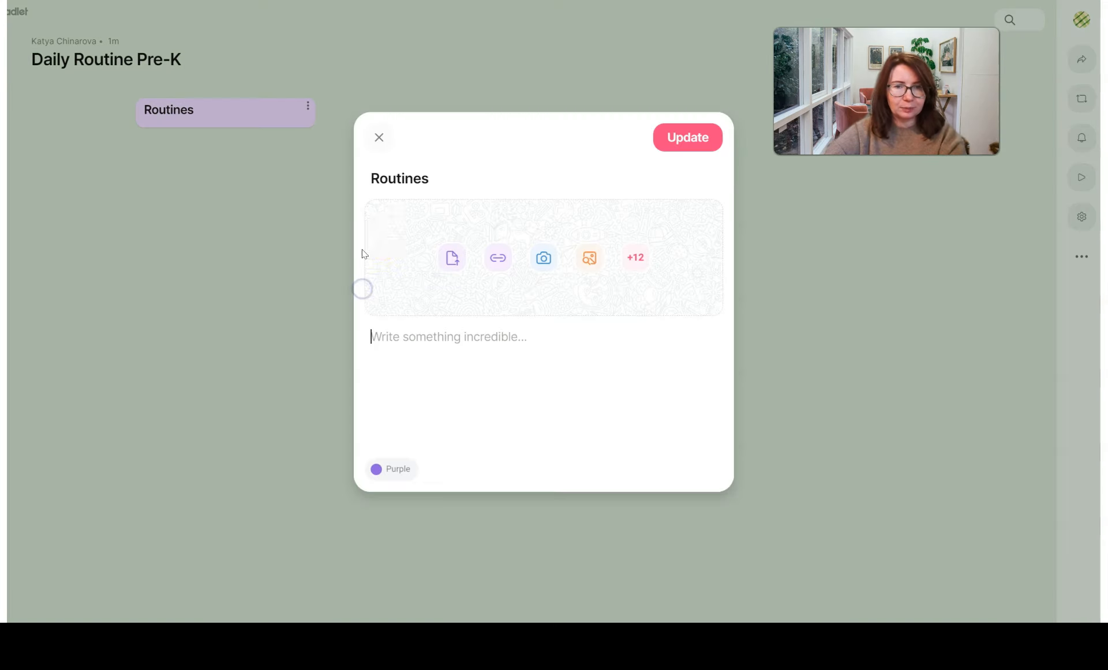
{"action": "left_click", "coordinate": [386, 325]}
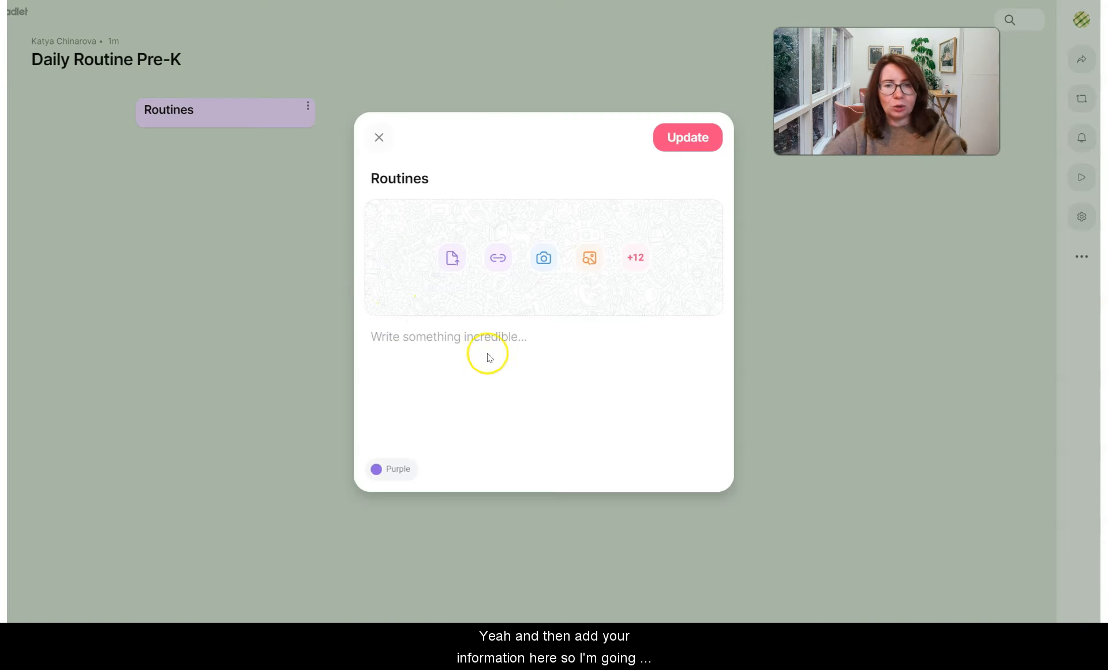
{"action": "left_click", "coordinate": [423, 335]}
{"action": "key", "text": "ctrl+v"}
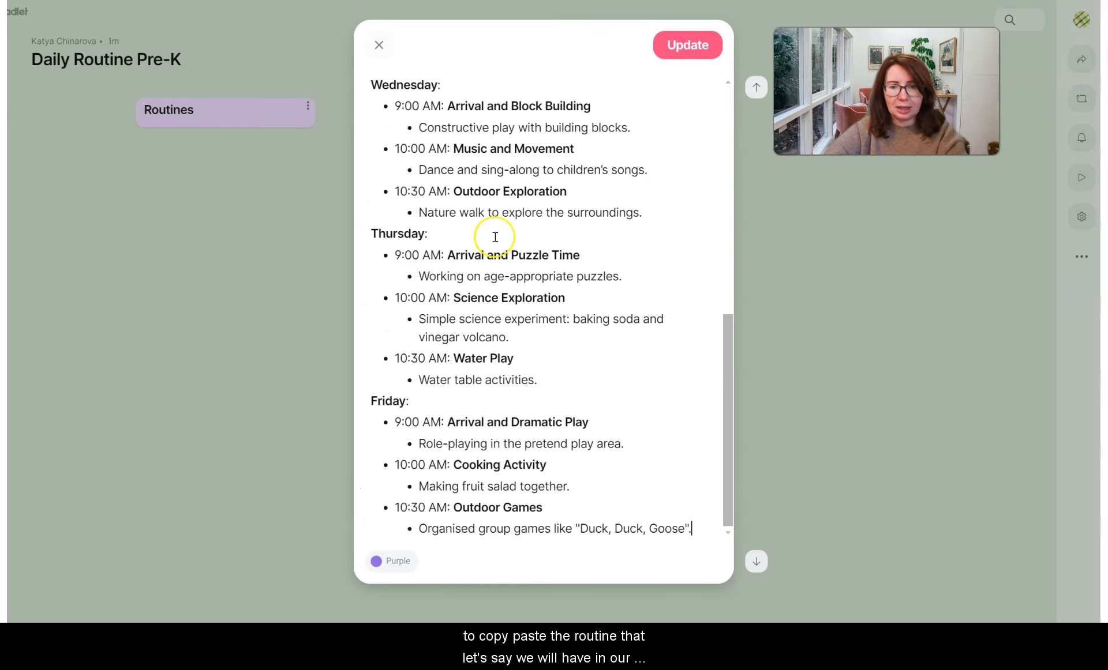
{"action": "scroll", "coordinate": [495, 237], "scroll_direction": "up", "scroll_amount": 10}
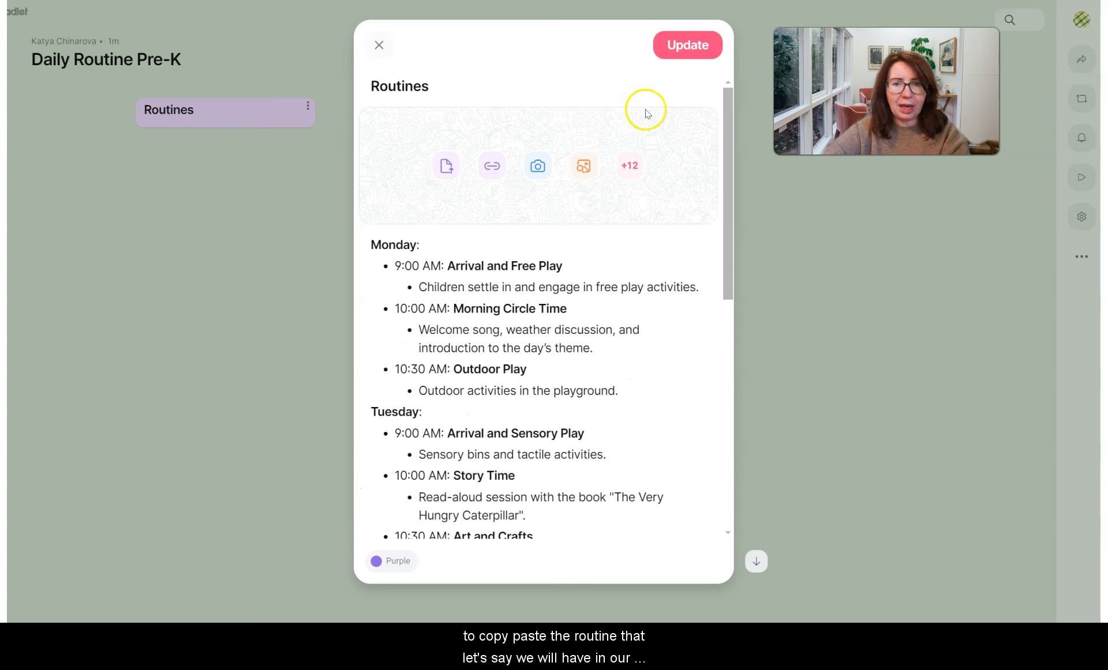
{"action": "left_click", "coordinate": [688, 48]}
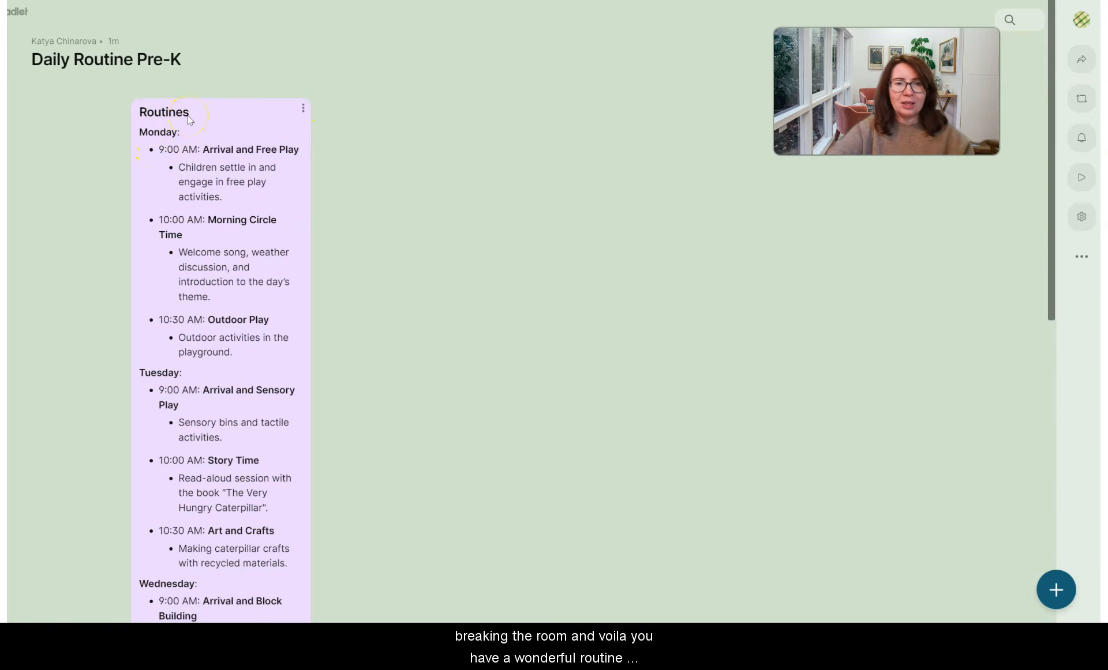
{"action": "left_click_drag", "start_coordinate": [199, 162], "coordinate": [203, 186]}
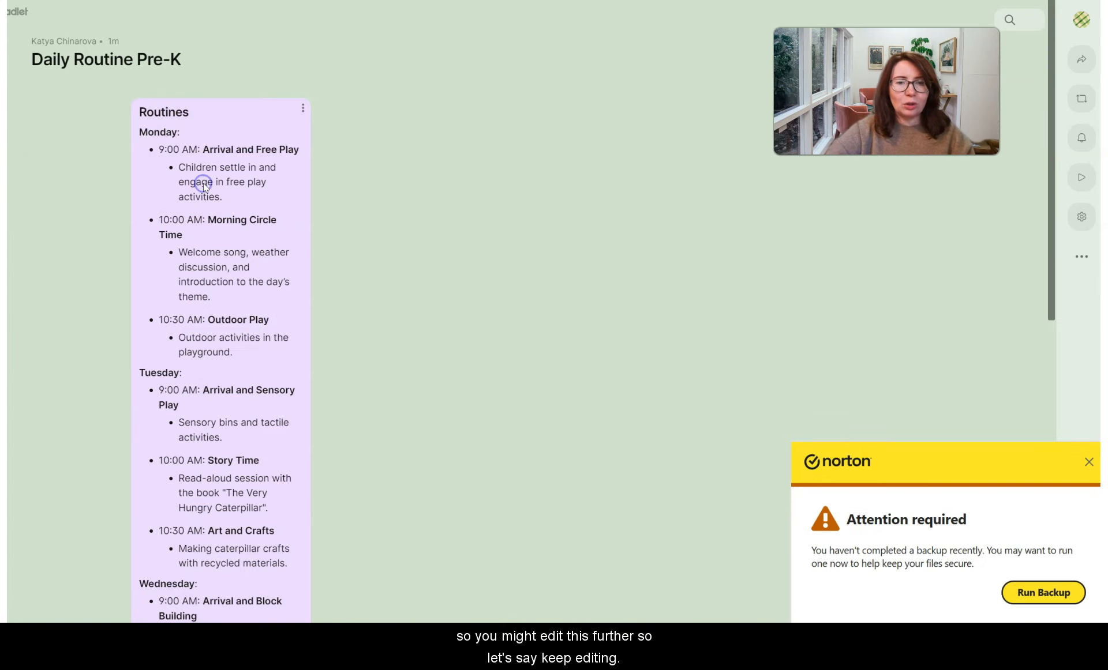
- Edit the Routines post and search for images of "routines preschool", dismissing the Norton backup notification
{"action": "left_click", "coordinate": [303, 108]}
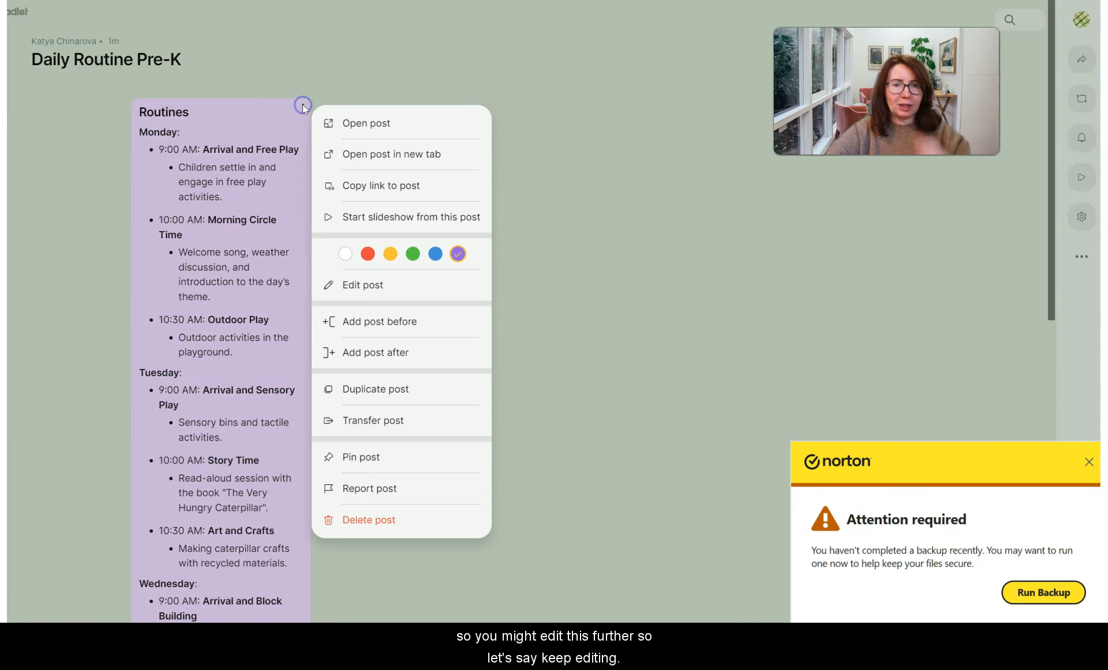
{"action": "left_click", "coordinate": [351, 286]}
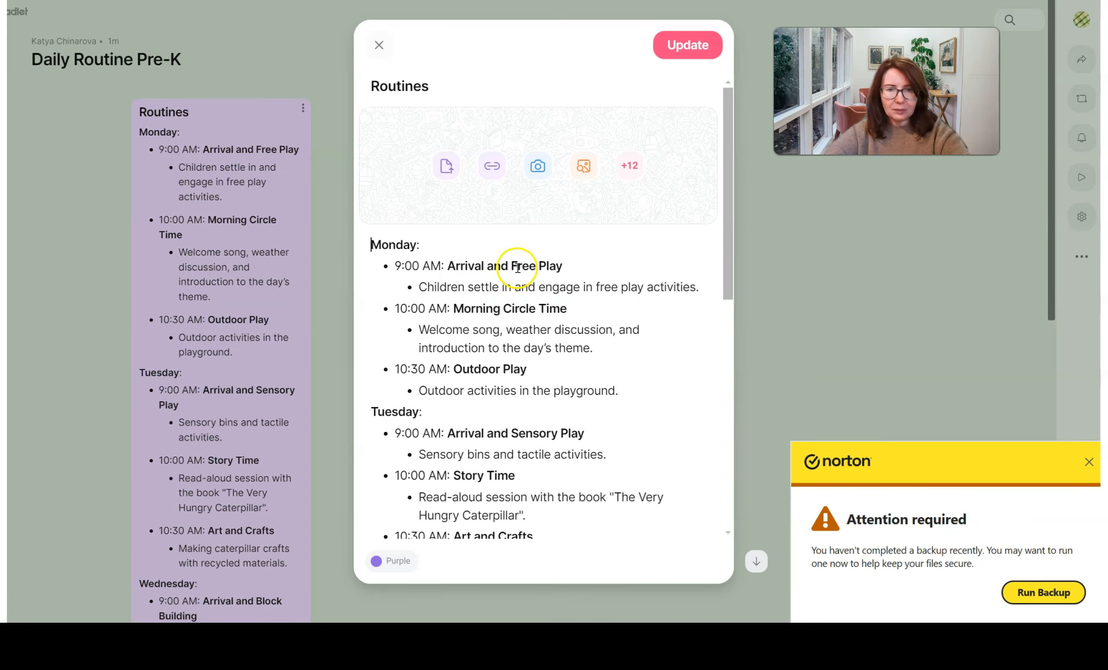
{"action": "left_click", "coordinate": [581, 177]}
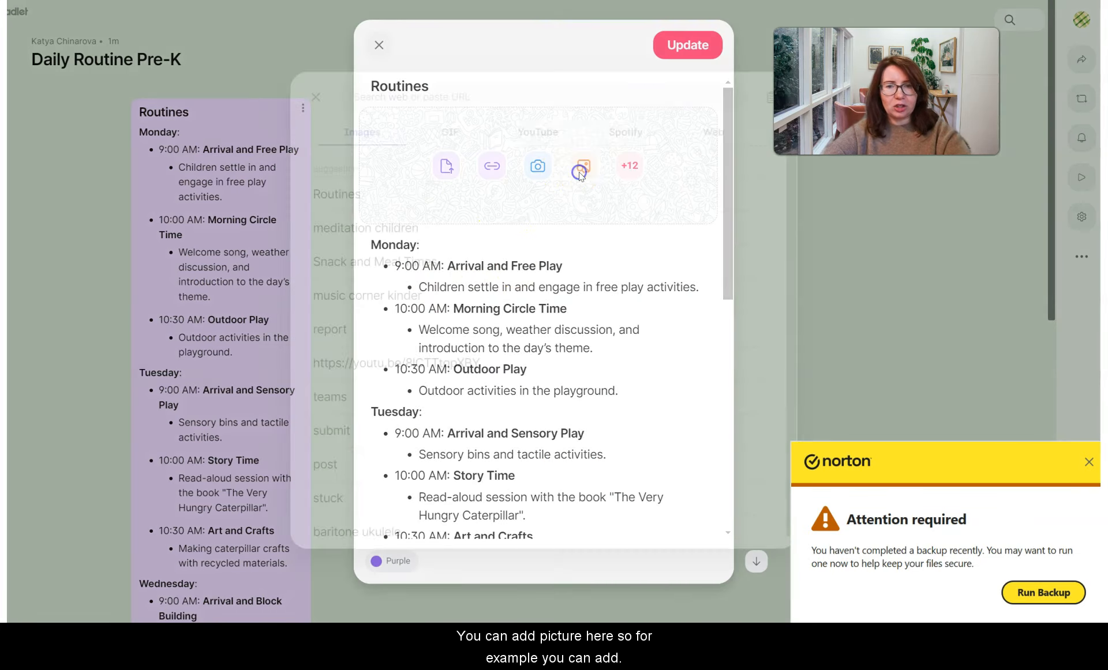
{"action": "left_click", "coordinate": [454, 67]}
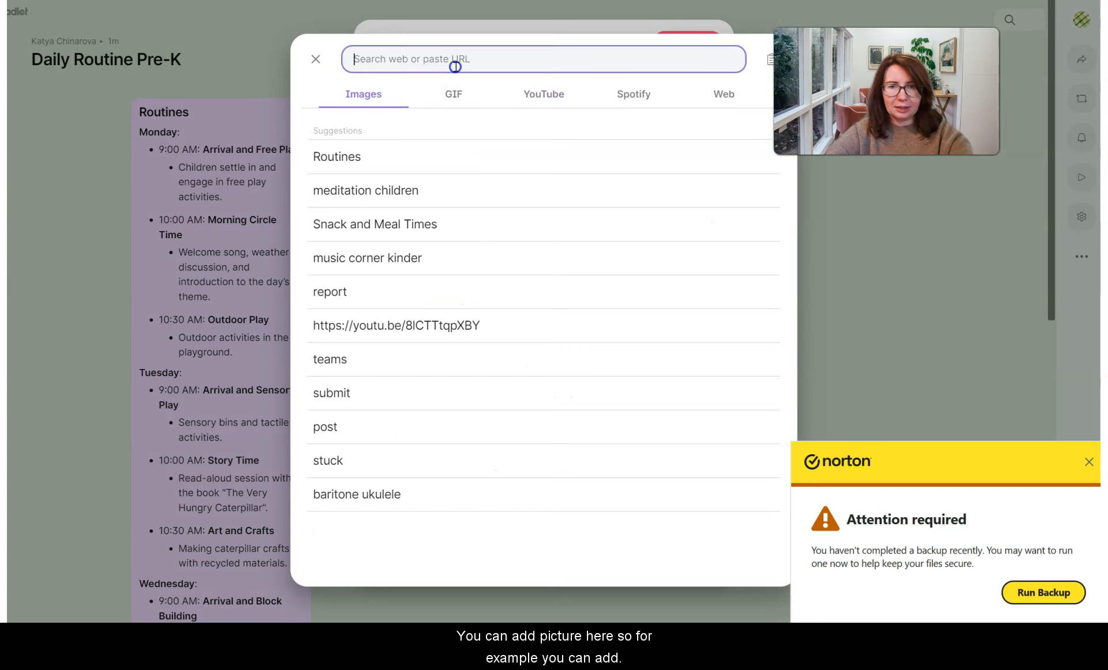
{"action": "type", "text": "routines"}
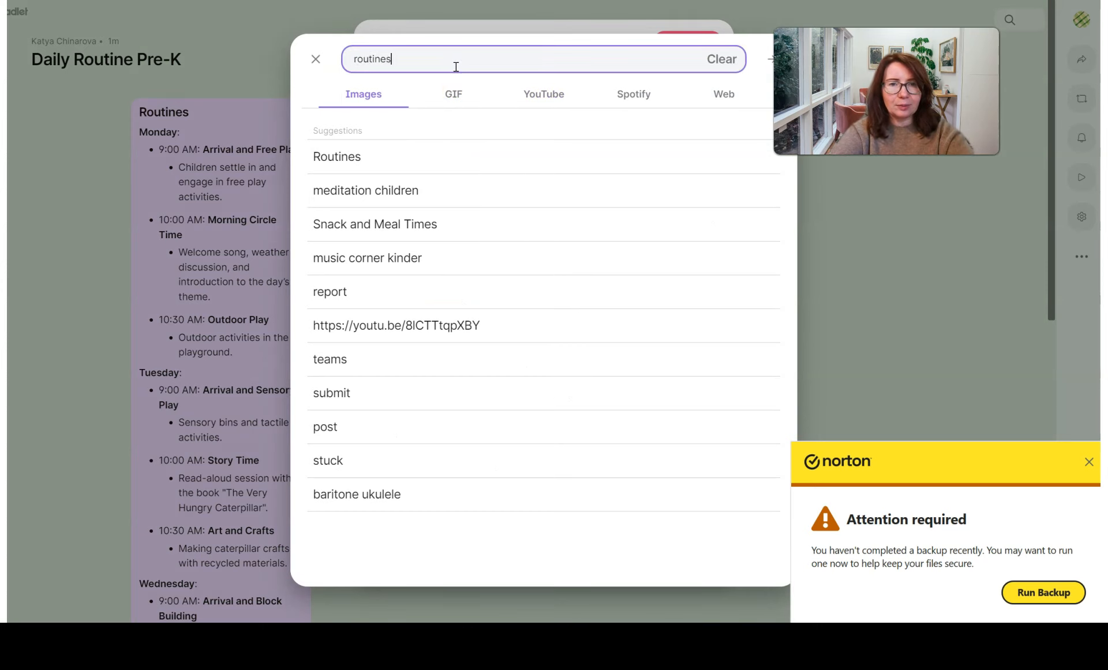
{"action": "type", "text": " preschool"}
{"action": "key", "text": "Return"}
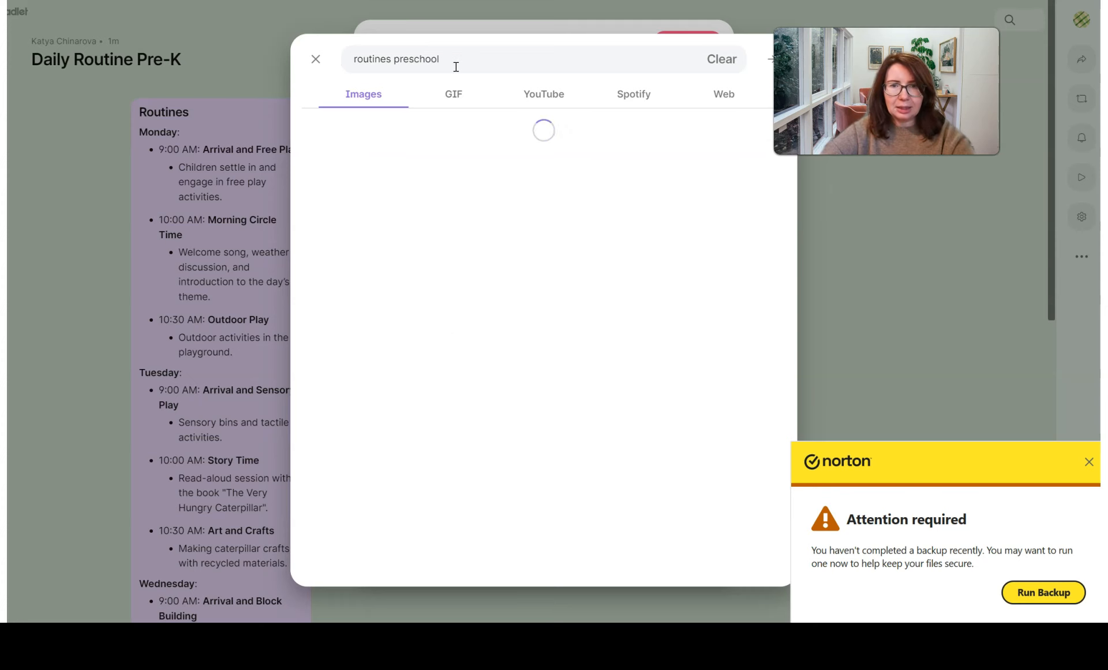
{"action": "left_click", "coordinate": [1089, 462]}
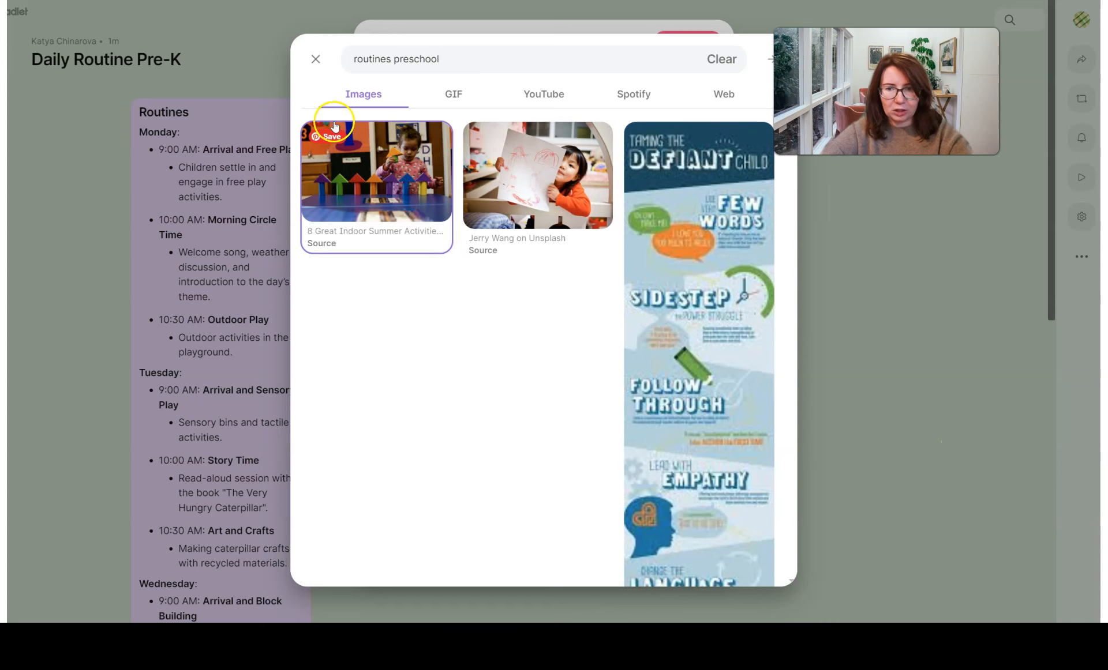
- Attach the photo of the child holding up a drawing to the Routines post and update the post
{"action": "left_click", "coordinate": [578, 159]}
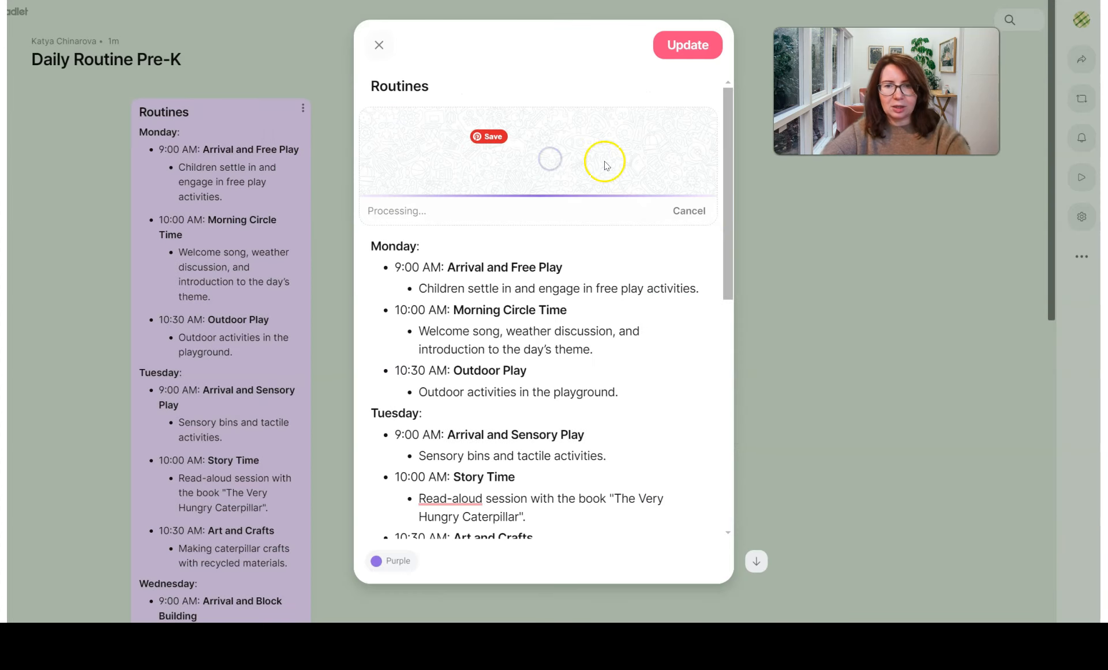
{"action": "left_click", "coordinate": [497, 393]}
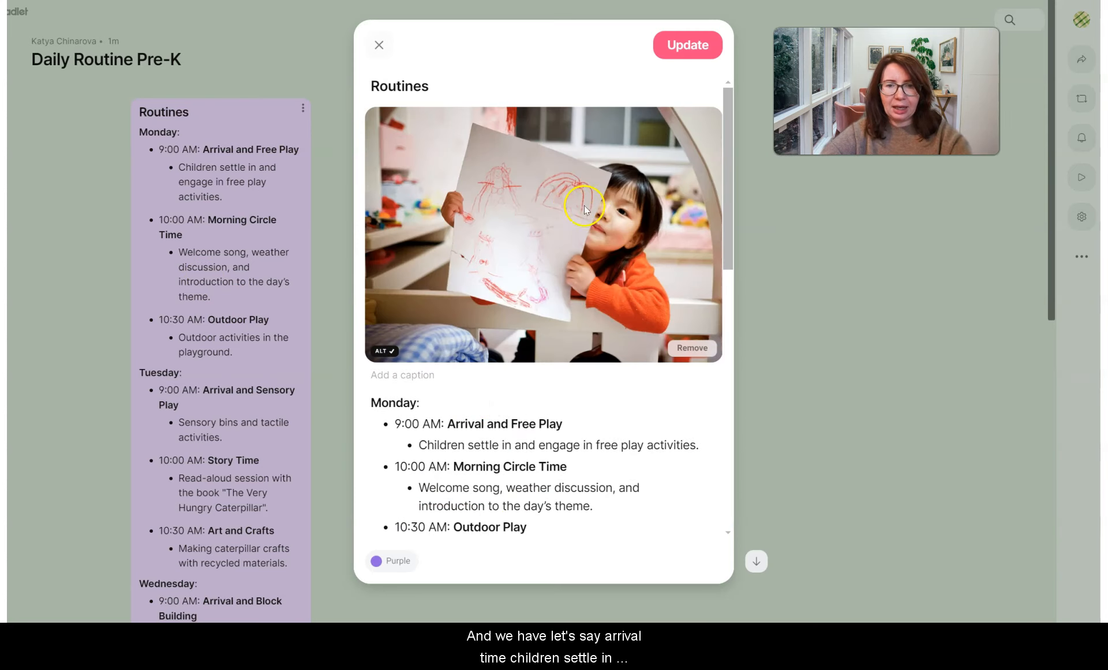
{"action": "left_click", "coordinate": [684, 50]}
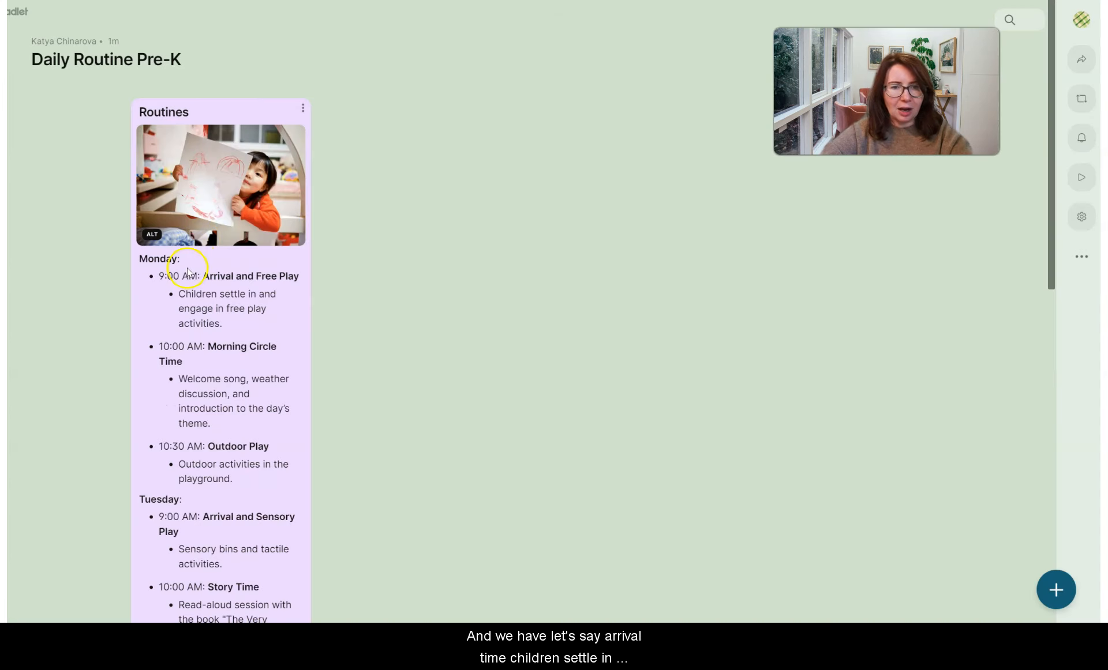
- Reopen the Routines post for editing and correct "sing-along" to "sing along" in Wednesday's Music and Movement description
{"action": "scroll", "coordinate": [258, 346], "scroll_direction": "down", "scroll_amount": 2}
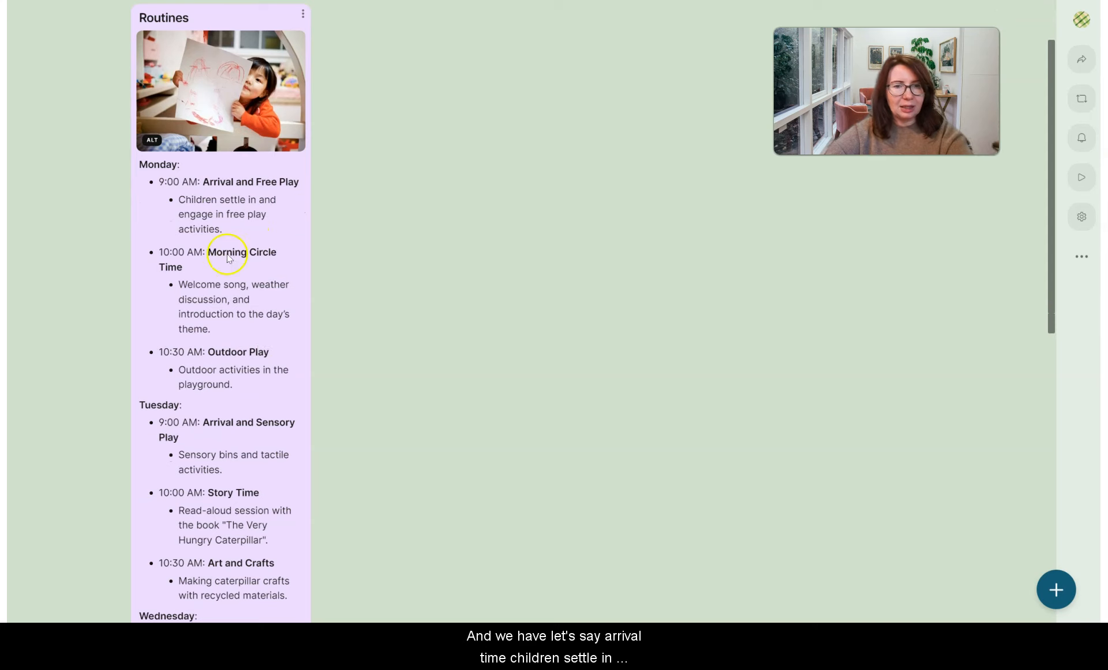
{"action": "scroll", "coordinate": [225, 264], "scroll_direction": "down", "scroll_amount": 4}
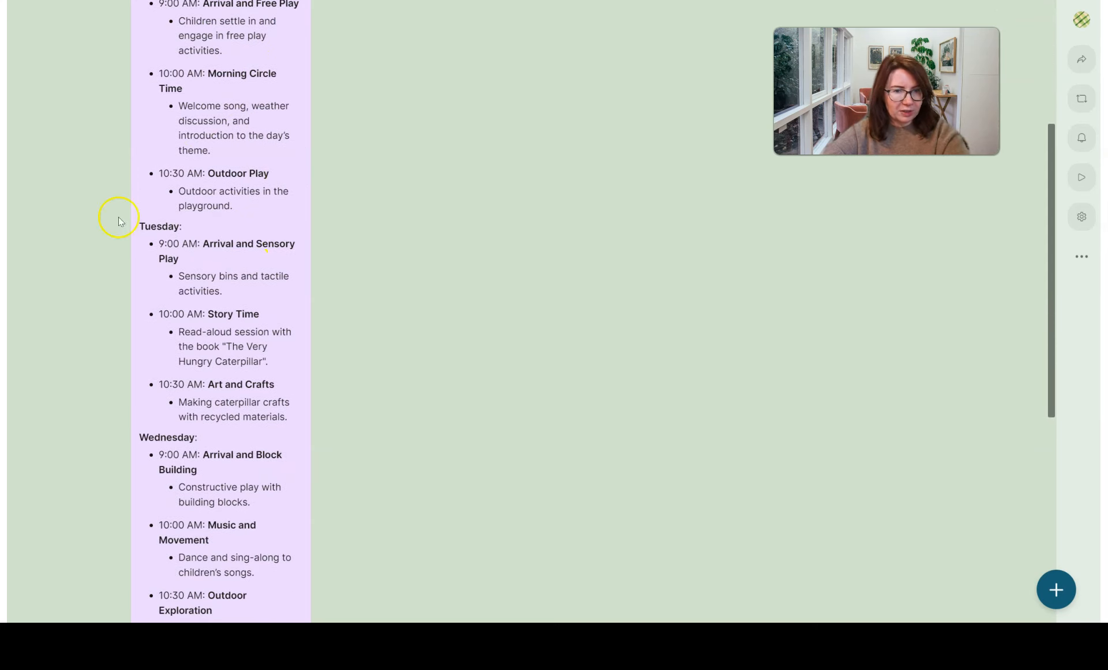
{"action": "scroll", "coordinate": [242, 149], "scroll_direction": "up", "scroll_amount": 5}
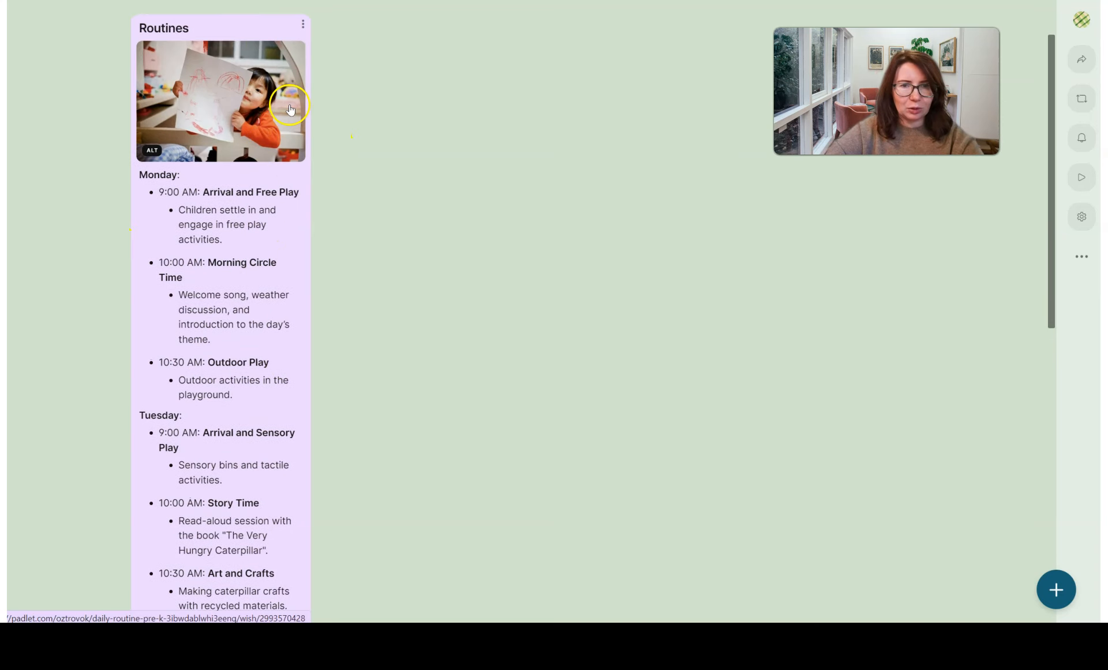
{"action": "left_click", "coordinate": [303, 55]}
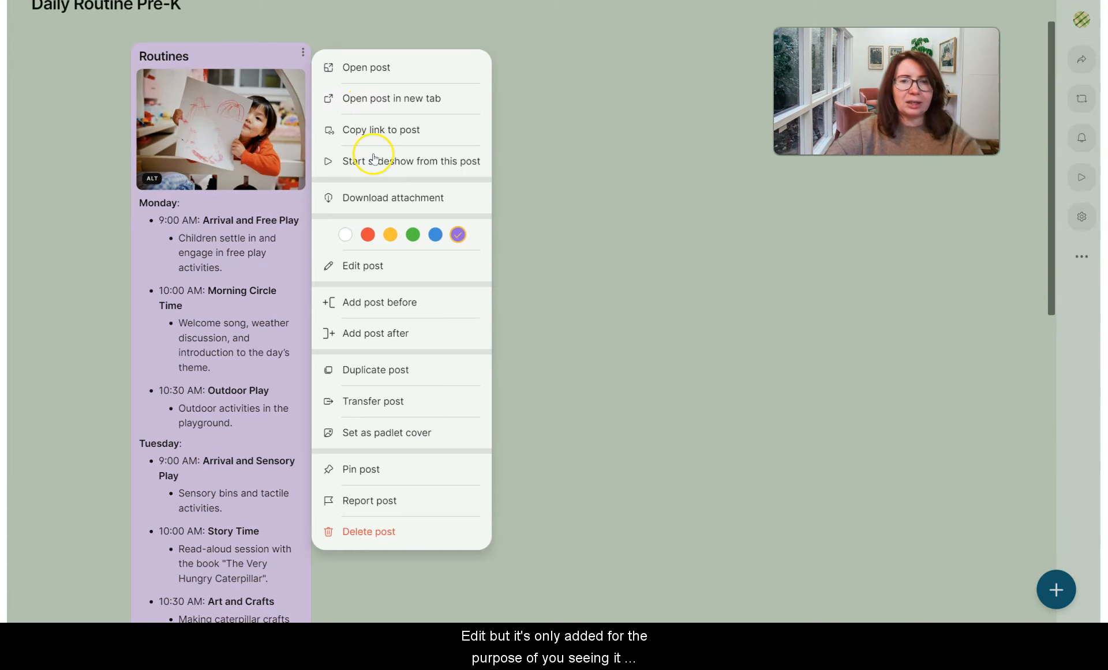
{"action": "left_click", "coordinate": [366, 263]}
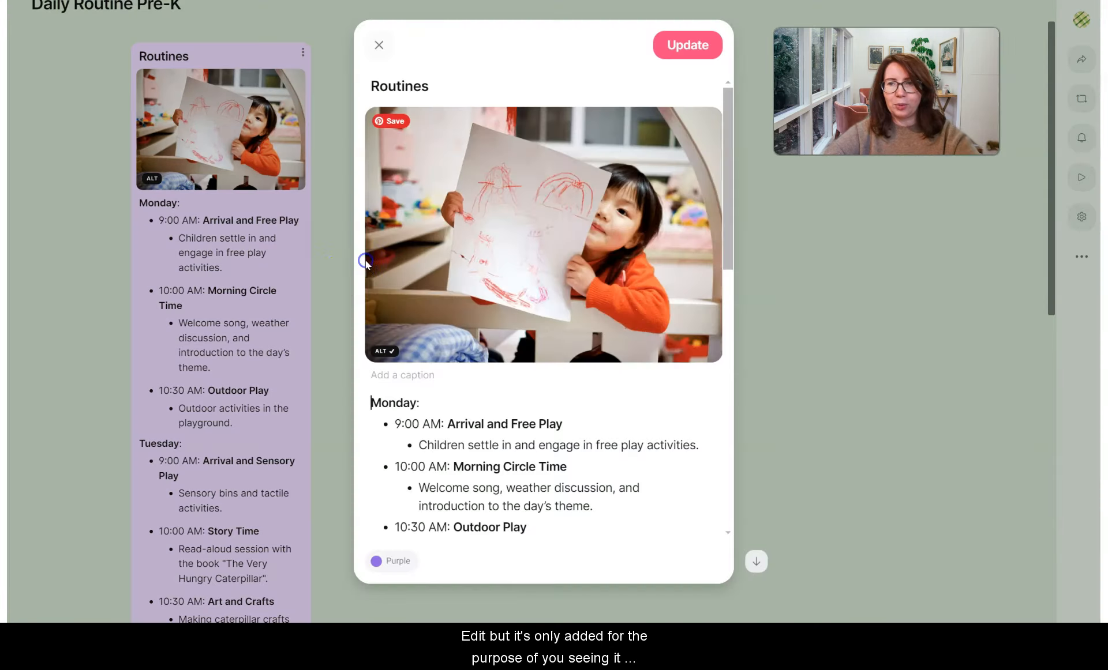
{"action": "scroll", "coordinate": [494, 426], "scroll_direction": "down", "scroll_amount": 7}
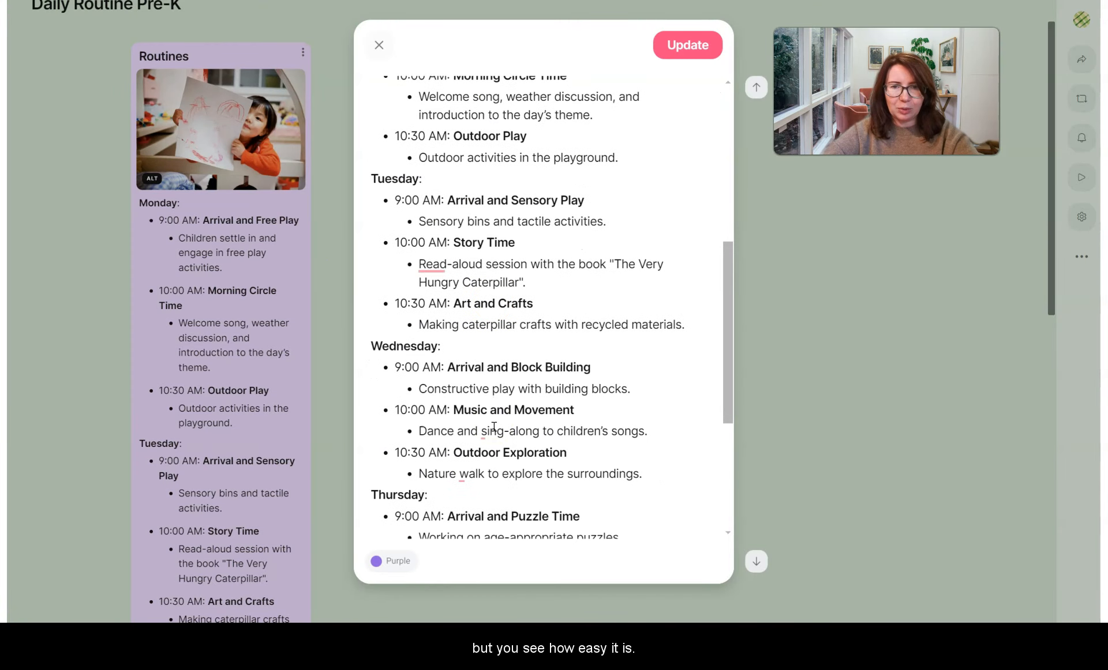
{"action": "scroll", "coordinate": [495, 427], "scroll_direction": "down", "scroll_amount": 3}
{"action": "mouse_move", "coordinate": [471, 297]}
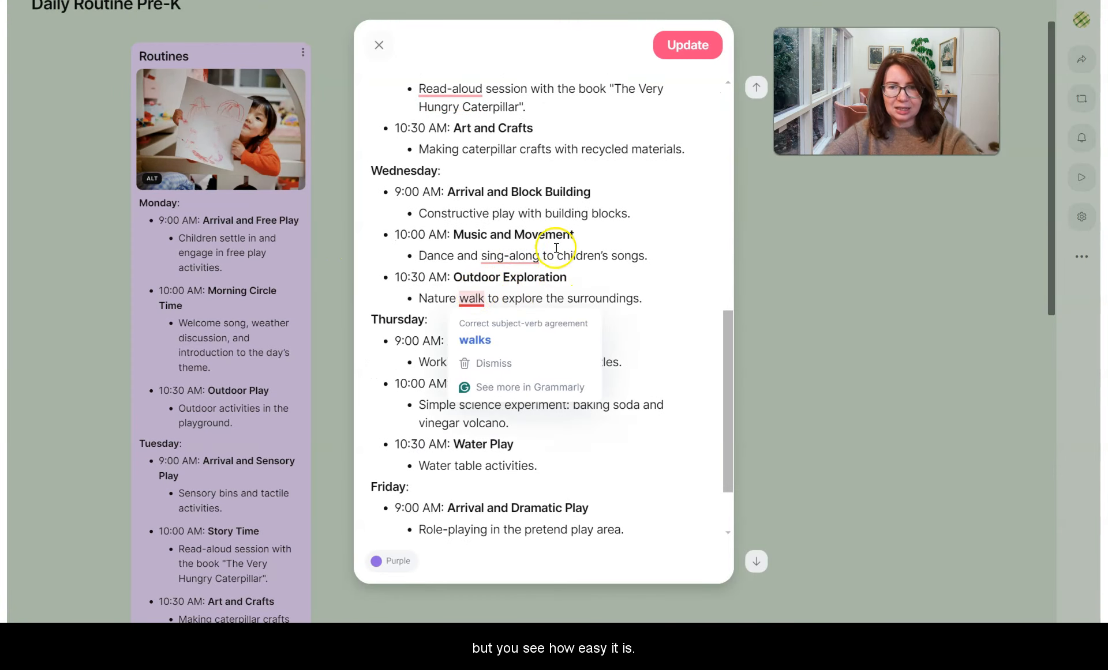
{"action": "mouse_move", "coordinate": [490, 256]}
{"action": "left_click", "coordinate": [488, 295]}
- In Monday's Morning Circle Time description, replace "weather" with "what's new" and insert "choices of play" after "discussion,"
{"action": "scroll", "coordinate": [522, 290], "scroll_direction": "up", "scroll_amount": 2}
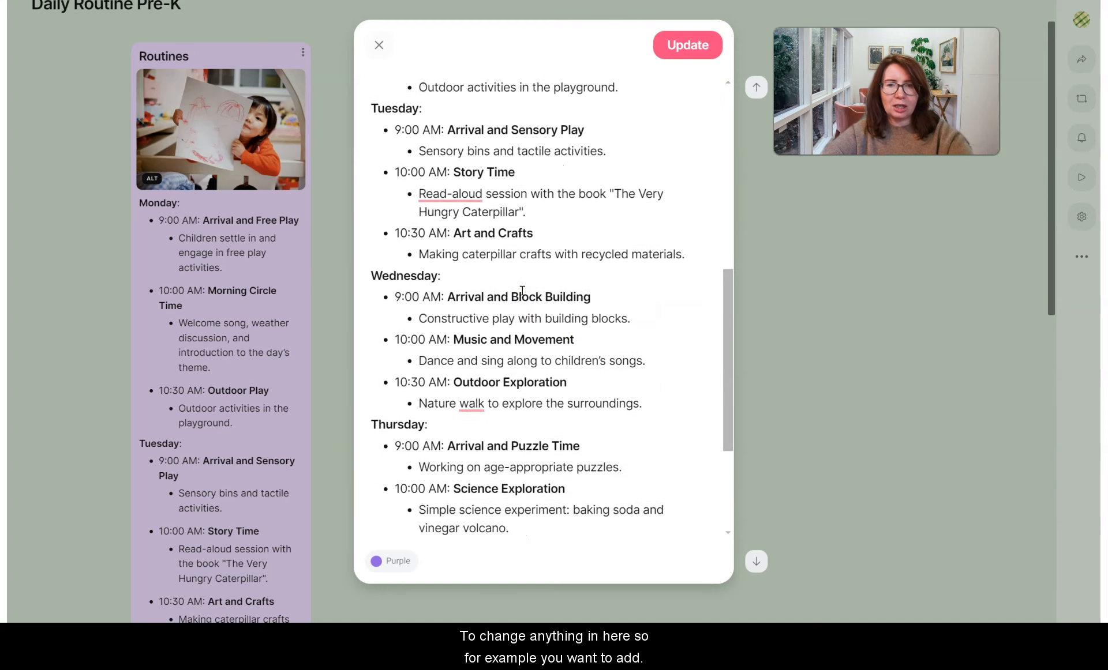
{"action": "scroll", "coordinate": [522, 291], "scroll_direction": "up", "scroll_amount": 2}
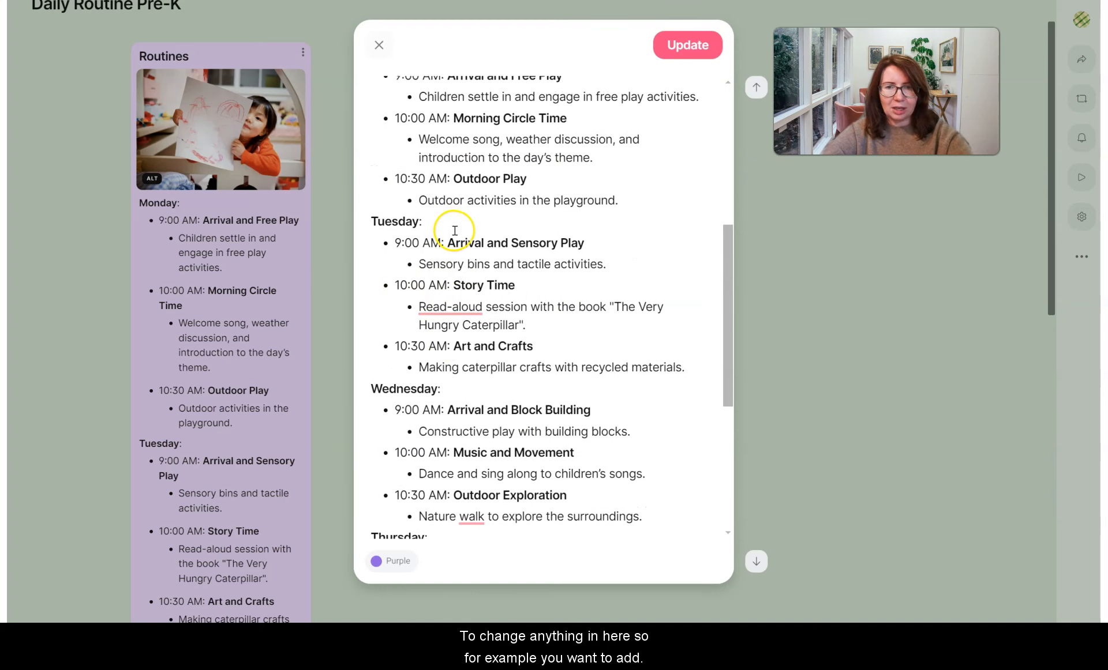
{"action": "scroll", "coordinate": [455, 230], "scroll_direction": "up", "scroll_amount": 4}
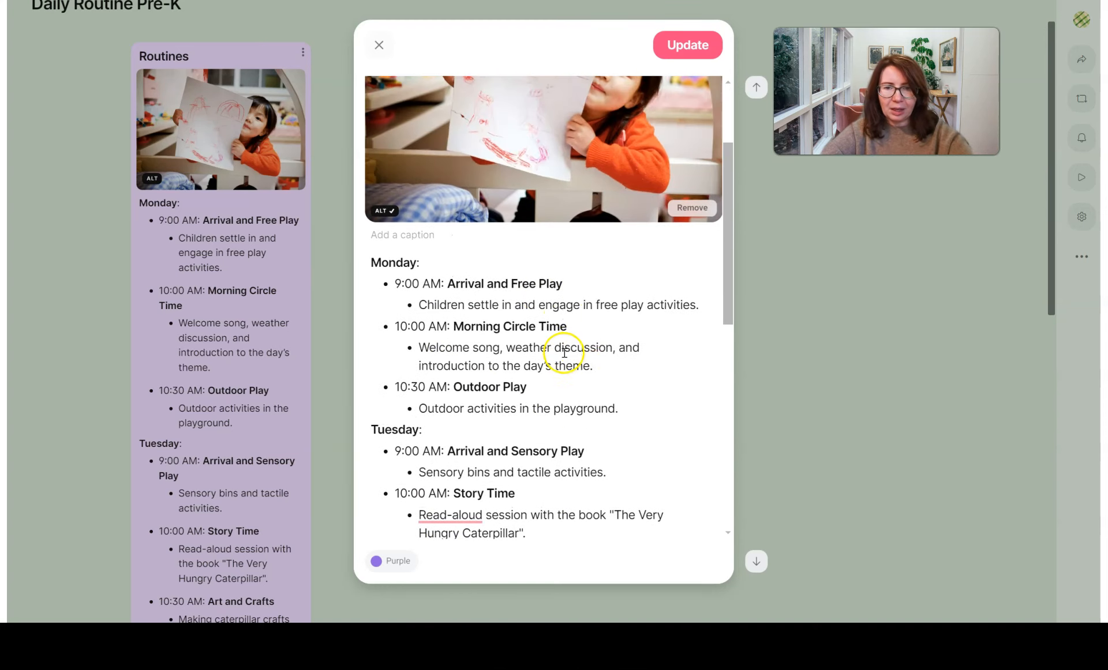
{"action": "left_click_drag", "start_coordinate": [547, 348], "coordinate": [501, 339]}
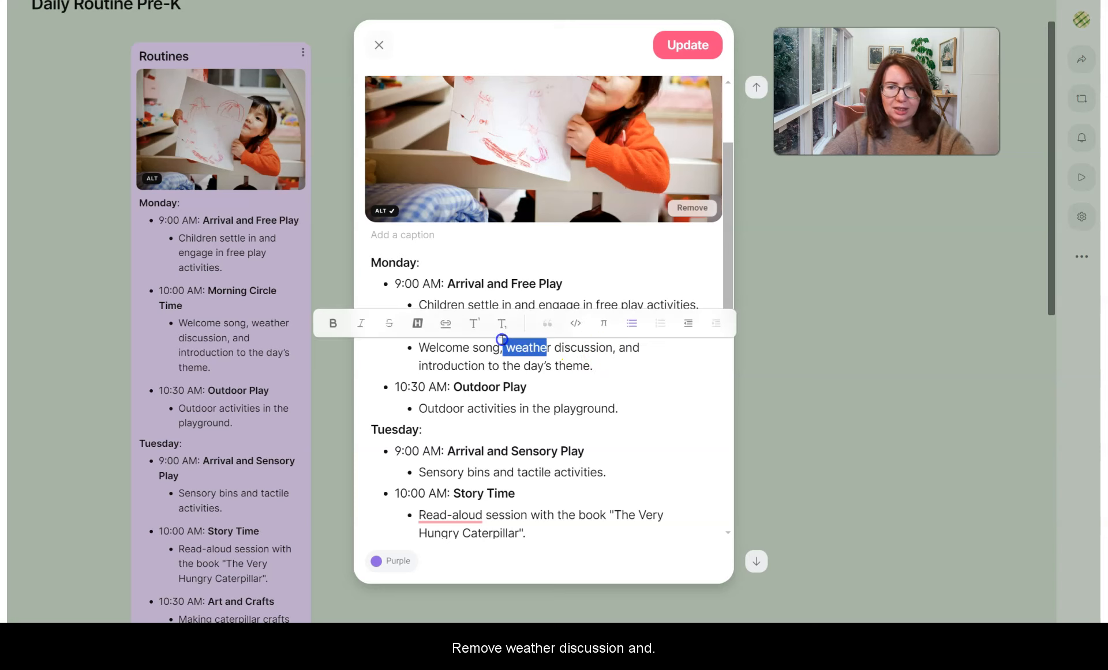
{"action": "key", "text": "BackSpace"}
{"action": "type", "text": "what's new"}
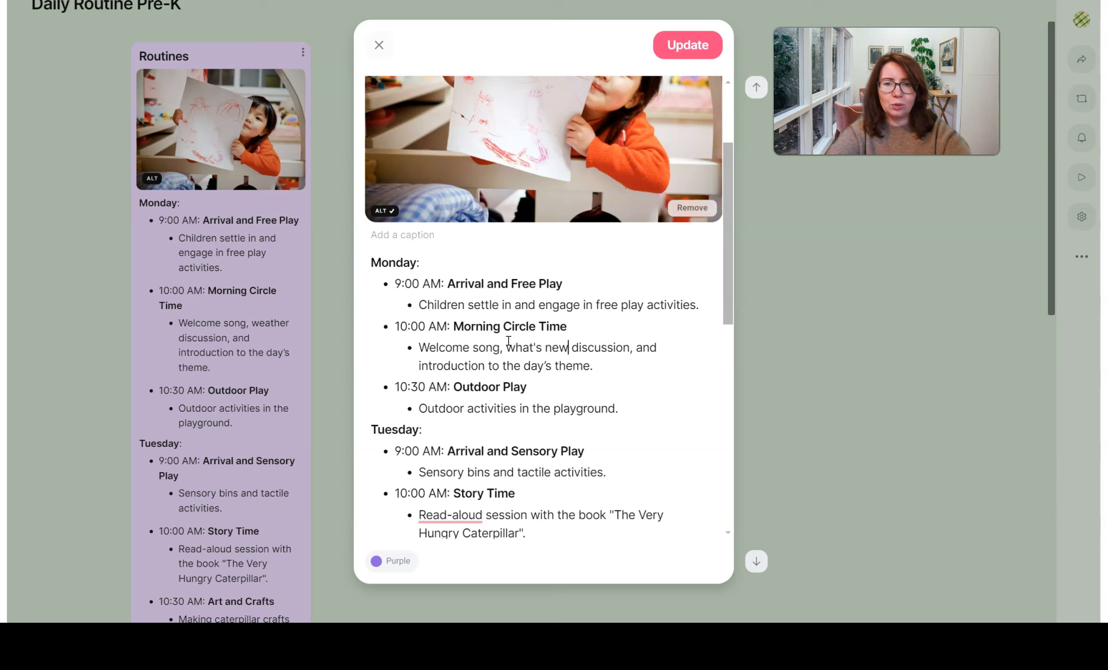
{"action": "left_click", "coordinate": [623, 350]}
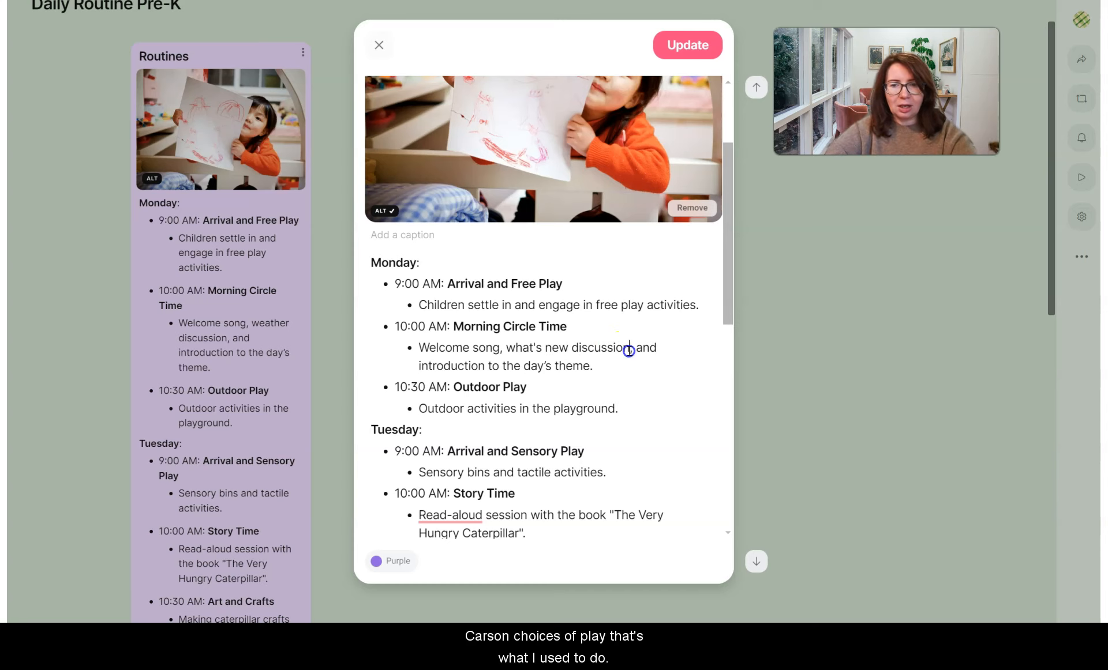
{"action": "type", "text": "choices of play"}
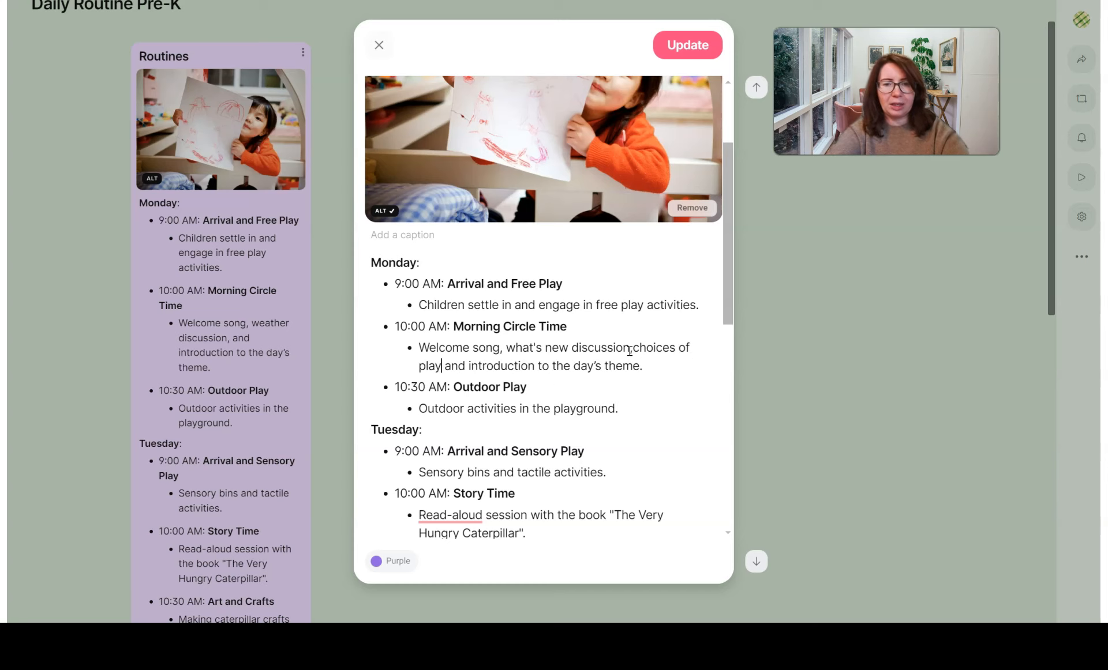
- Replace "the day's theme." in Monday's Morning Circle Time description with "some intentional teaching projects or activities" and update the post
{"action": "left_click", "coordinate": [722, 384]}
{"action": "left_click_drag", "start_coordinate": [652, 370], "coordinate": [562, 369]}
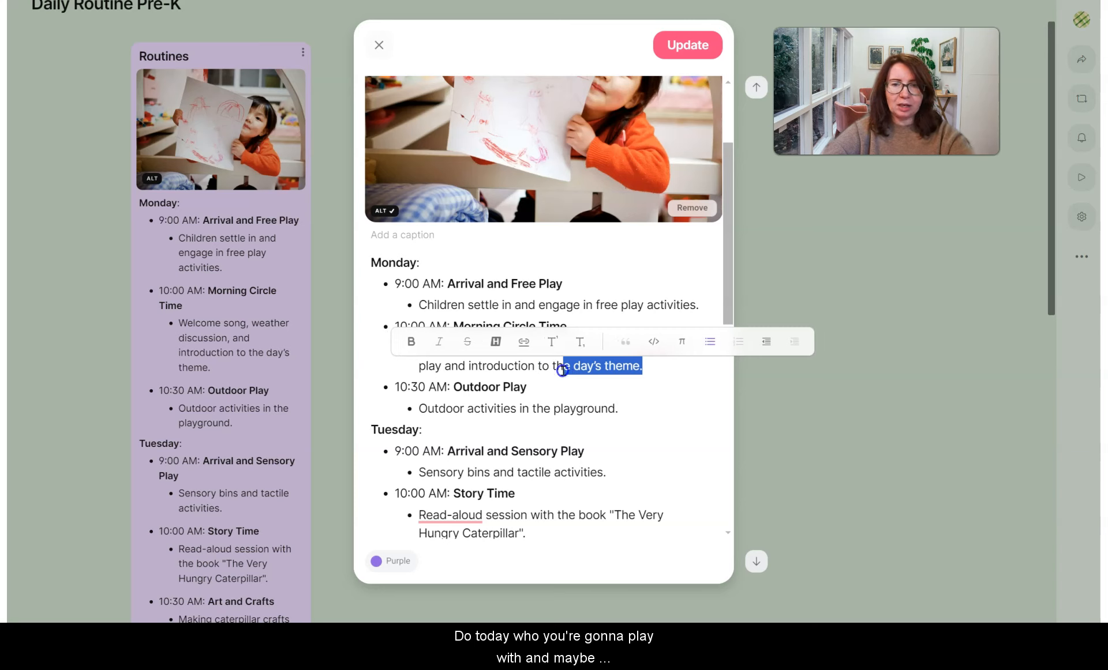
{"action": "key", "text": "BackSpace"}
{"action": "key", "text": "BackSpace"}
{"action": "key", "text": "BackSpace"}
{"action": "type", "text": "som"}
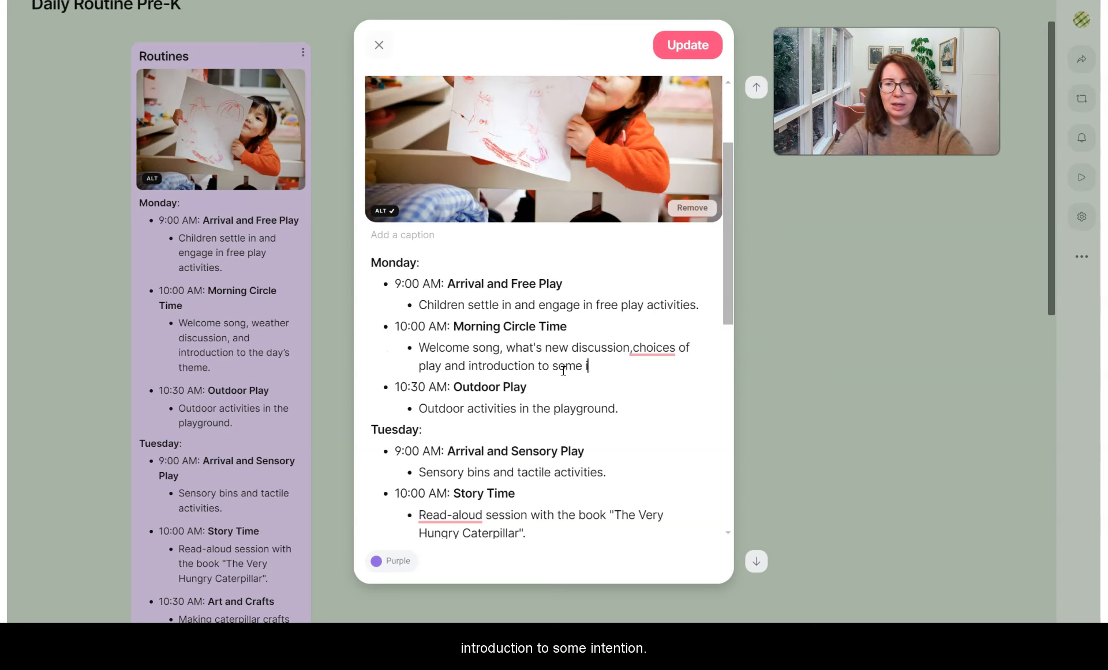
{"action": "type", "text": "e intentional teachi"}
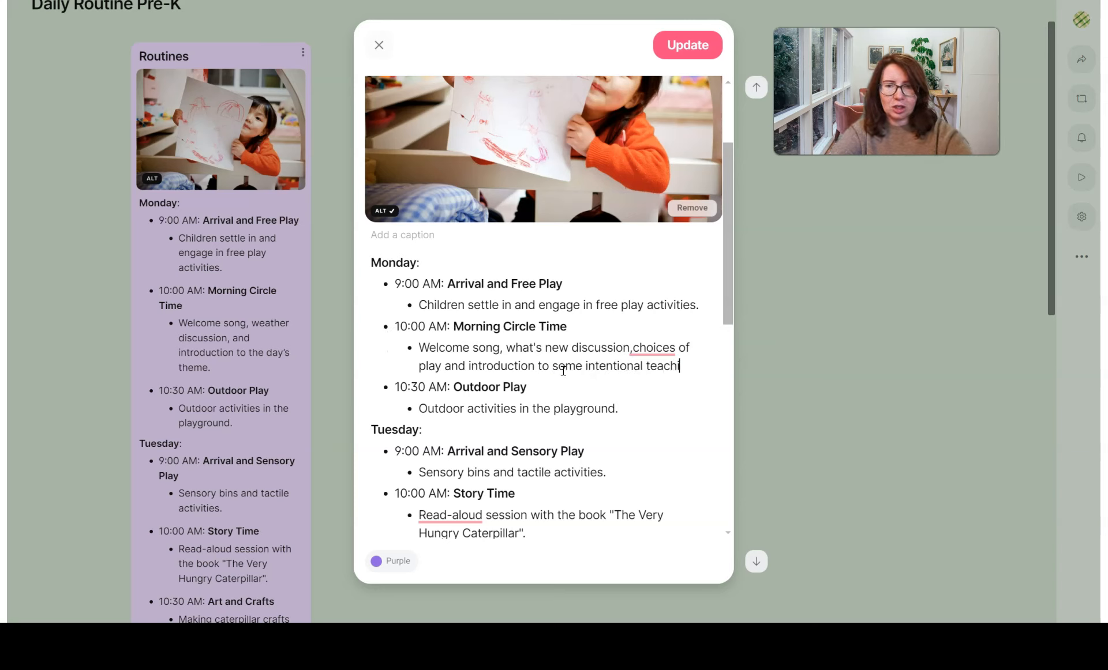
{"action": "type", "text": "ng "}
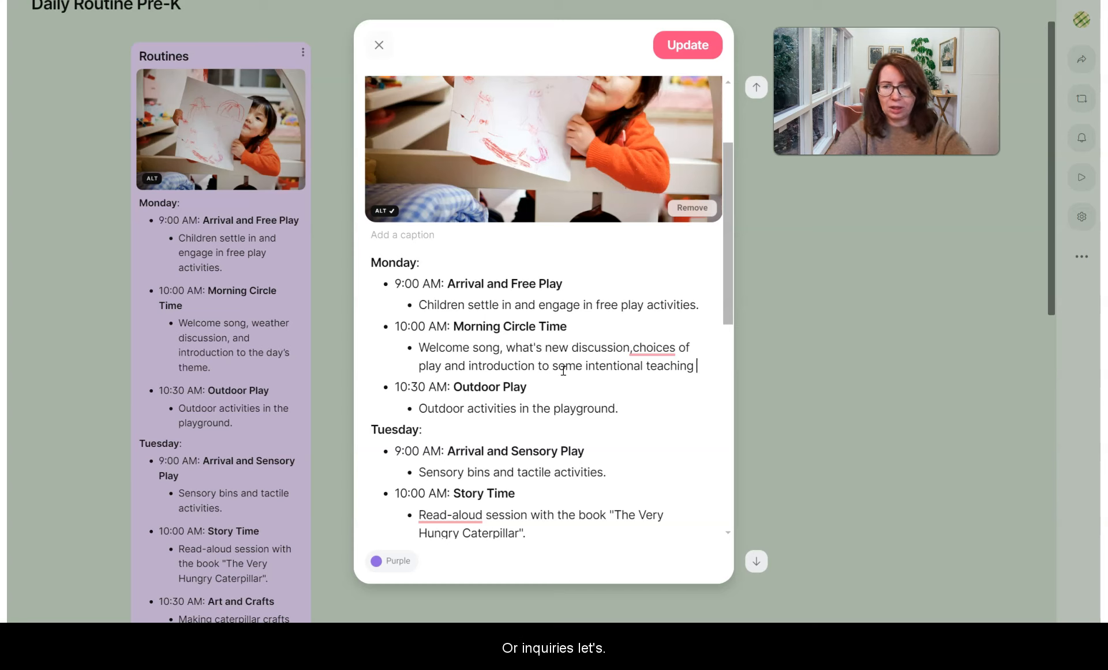
{"action": "type", "text": "qin"}
{"action": "key", "text": "BackSpace"}
{"action": "key", "text": "BackSpace"}
{"action": "key", "text": "BackSpace"}
{"action": "type", "text": "proje"}
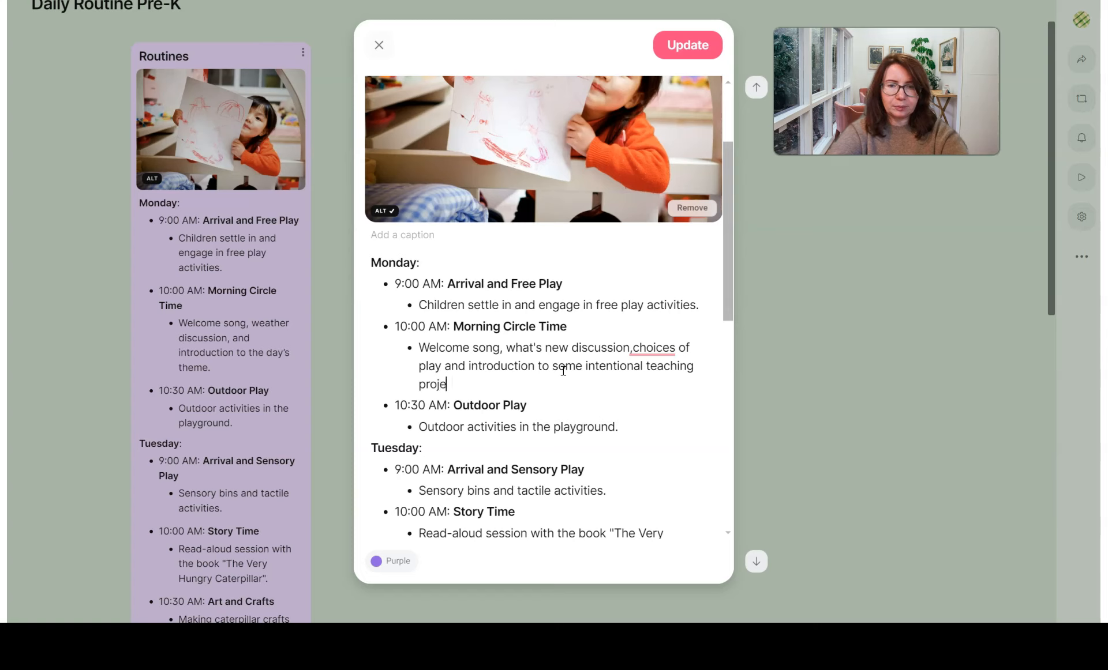
{"action": "type", "text": "cts or activities"}
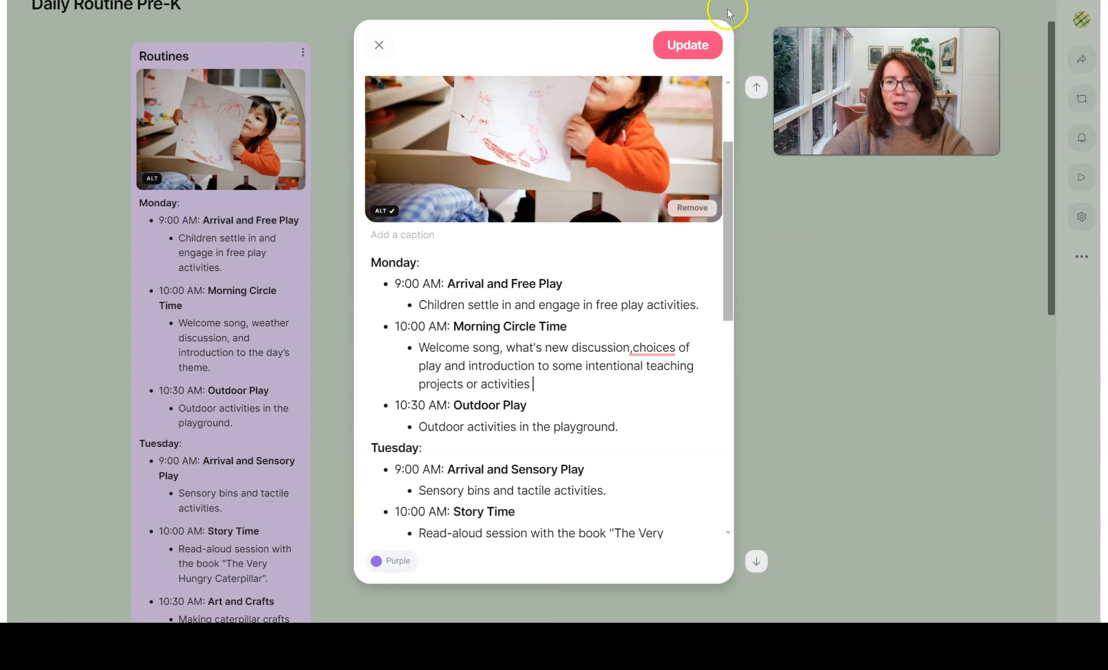
{"action": "left_click", "coordinate": [691, 45]}
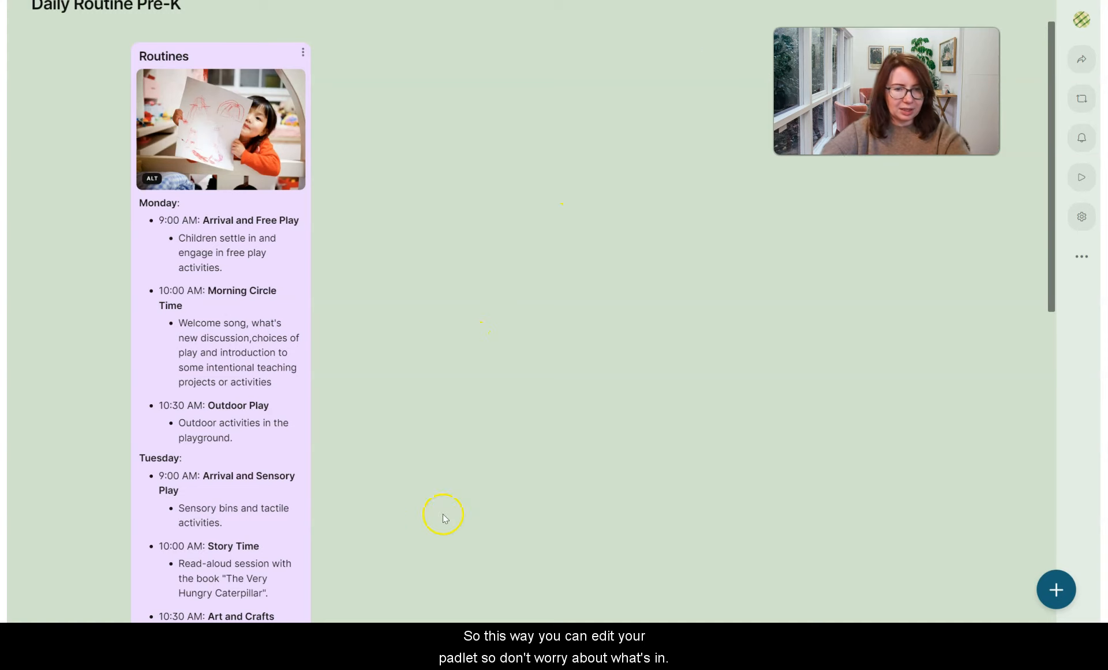
{"action": "scroll", "coordinate": [185, 434], "scroll_direction": "down", "scroll_amount": 10}
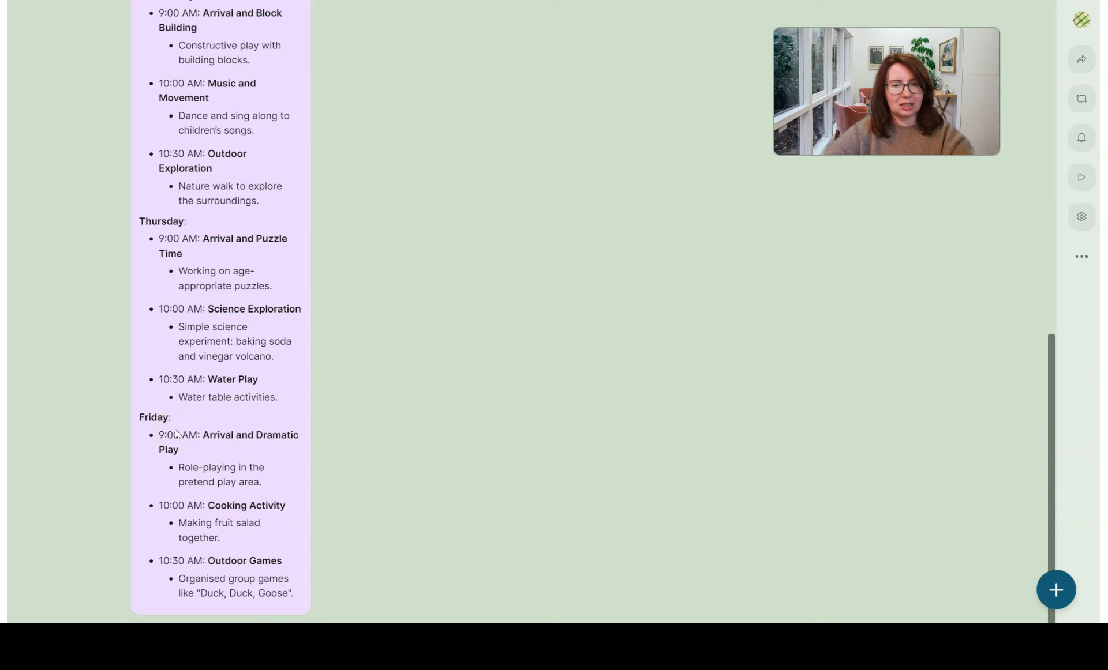
{"action": "scroll", "coordinate": [176, 433], "scroll_direction": "up", "scroll_amount": 10}
{"action": "left_click", "coordinate": [633, 432]}
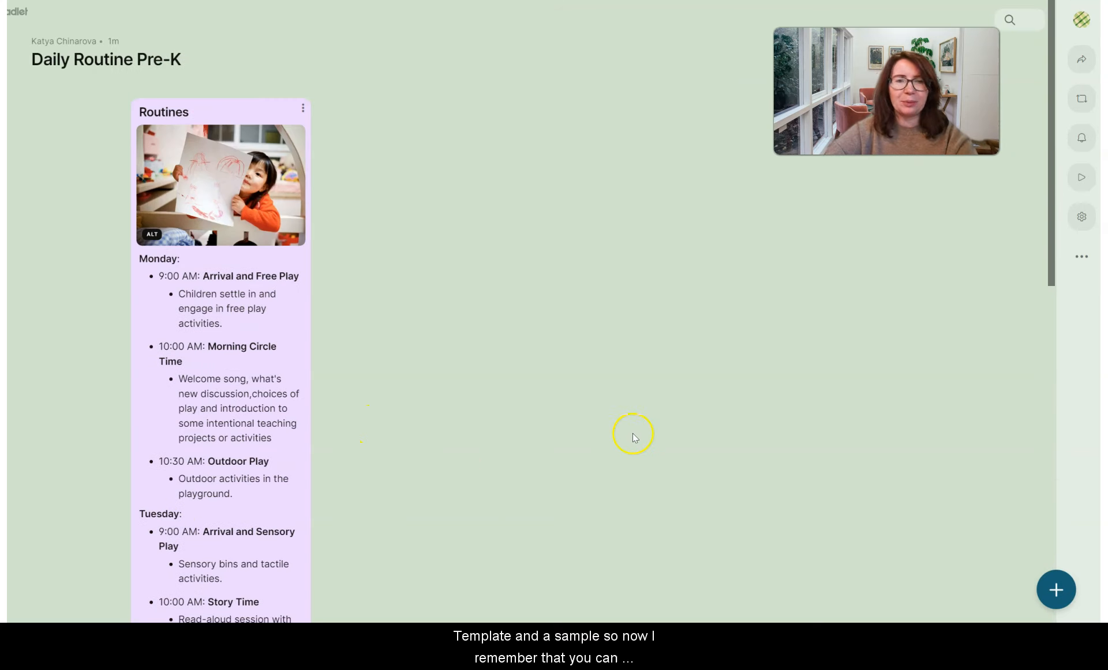
{"action": "left_click", "coordinate": [440, 365]}
{"action": "left_click", "coordinate": [551, 195]}
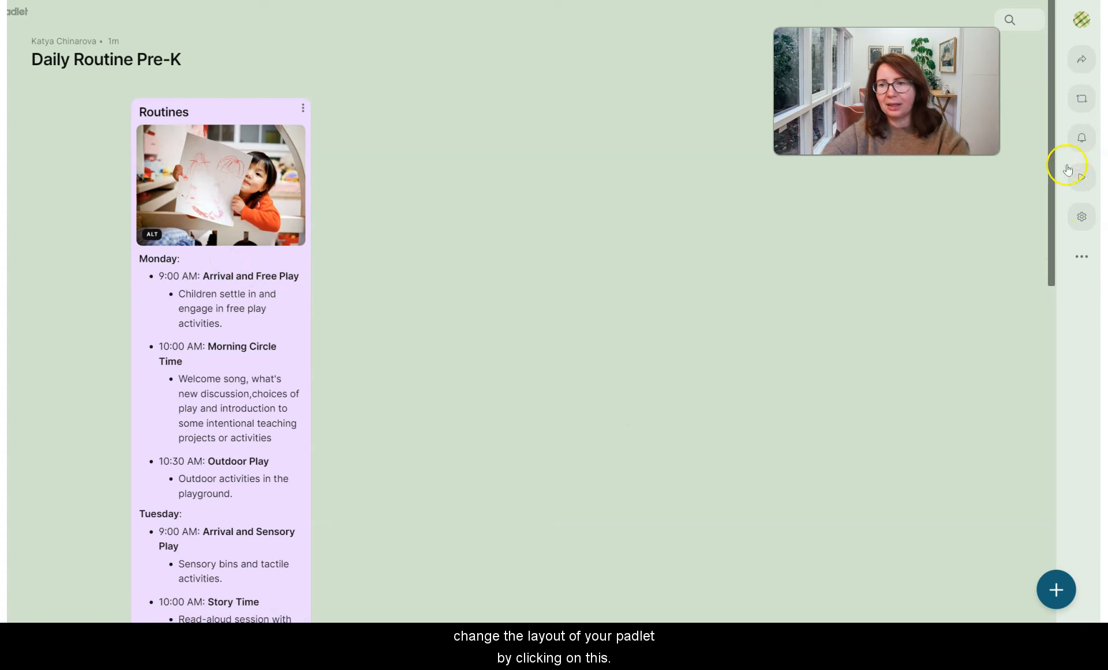
- In the padlet's settings, set the description to "This padlet is about daily schedule and routines at pre-k room at Fussy Ducks ELC"
{"action": "left_click", "coordinate": [1083, 219]}
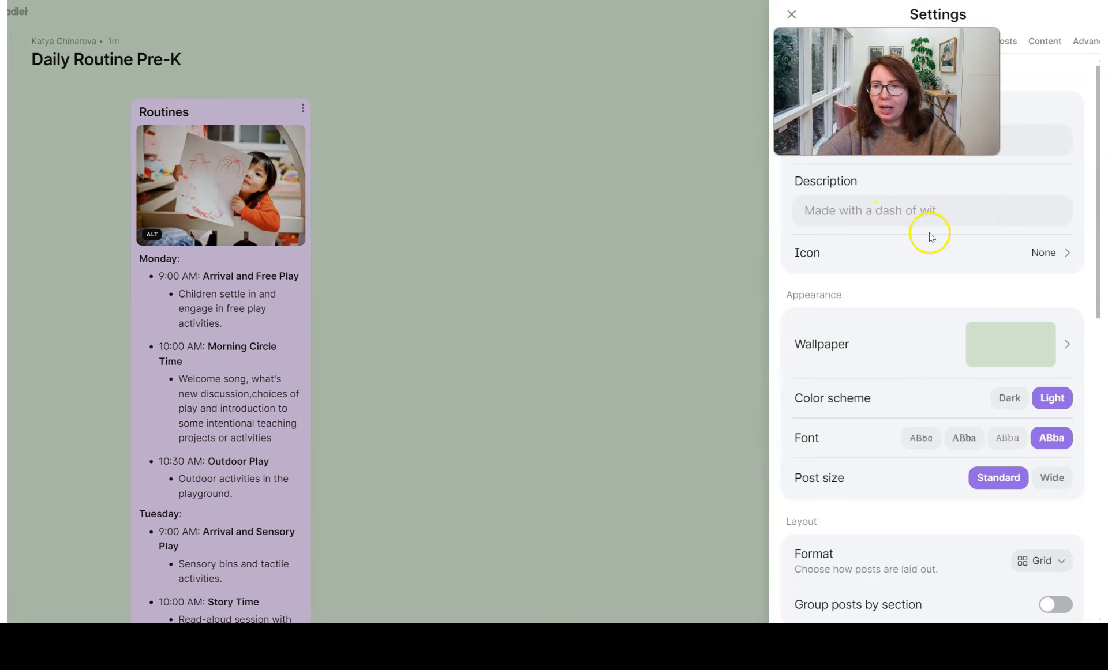
{"action": "left_click", "coordinate": [950, 222]}
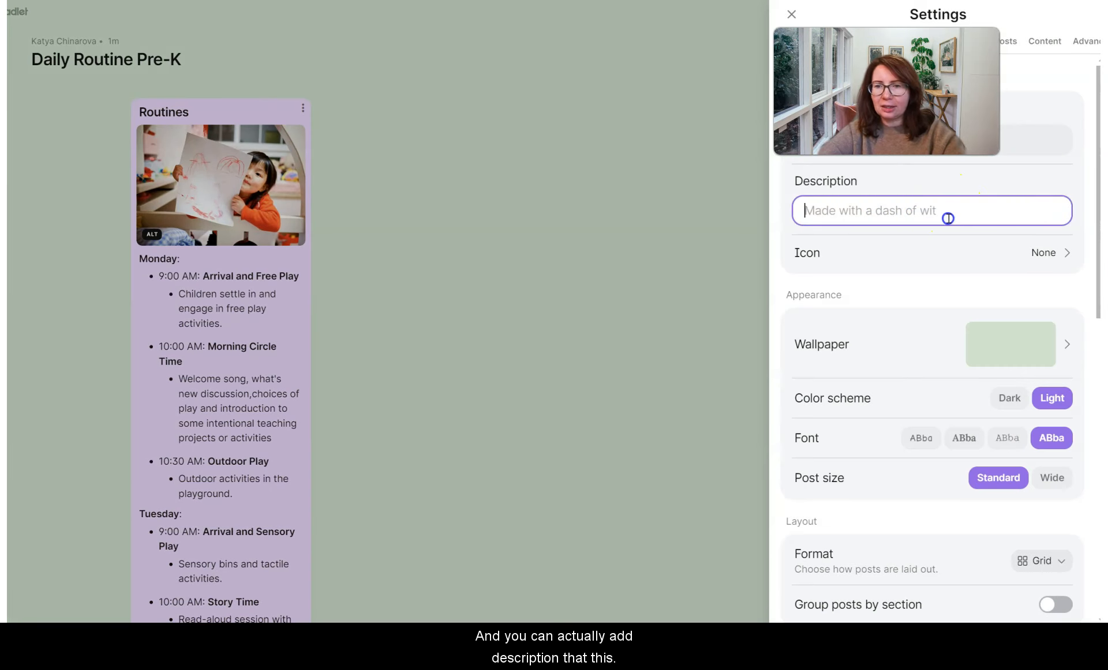
{"action": "type", "text": "This pad"}
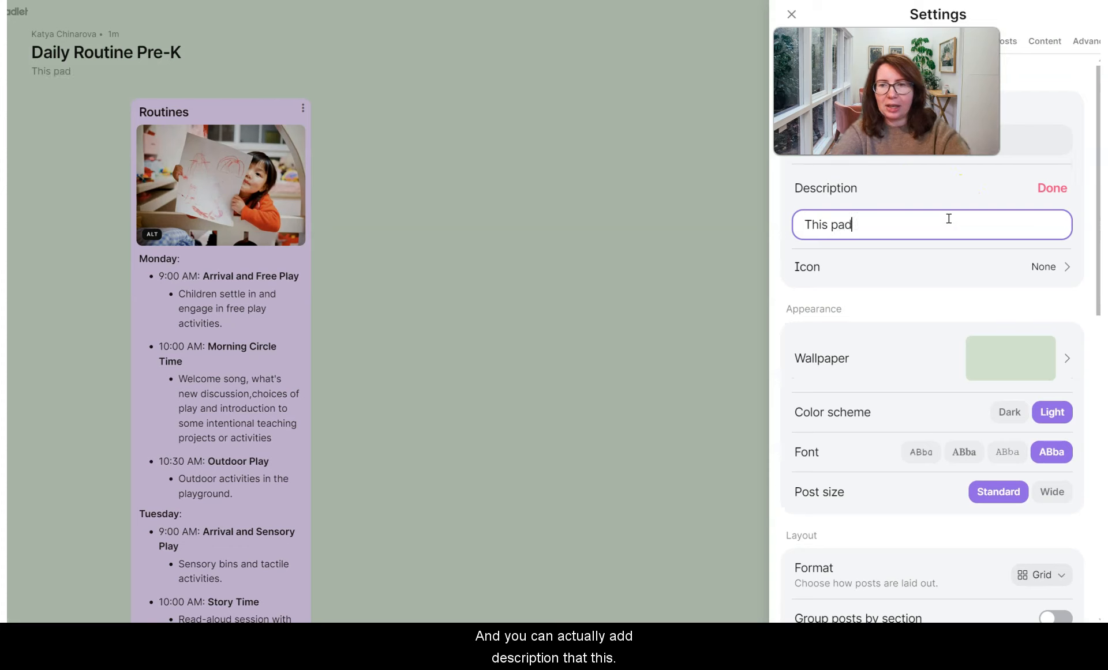
{"action": "type", "text": "let is"}
{"action": "key", "text": "BackSpace"}
{"action": "type", "text": "is "}
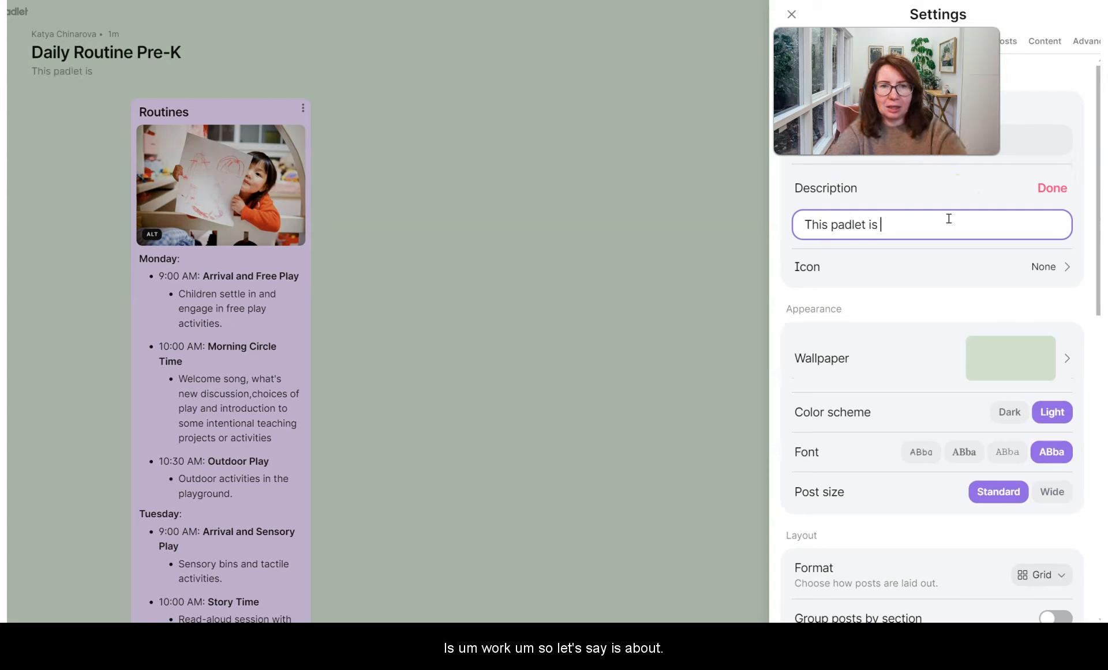
{"action": "type", "text": "w"}
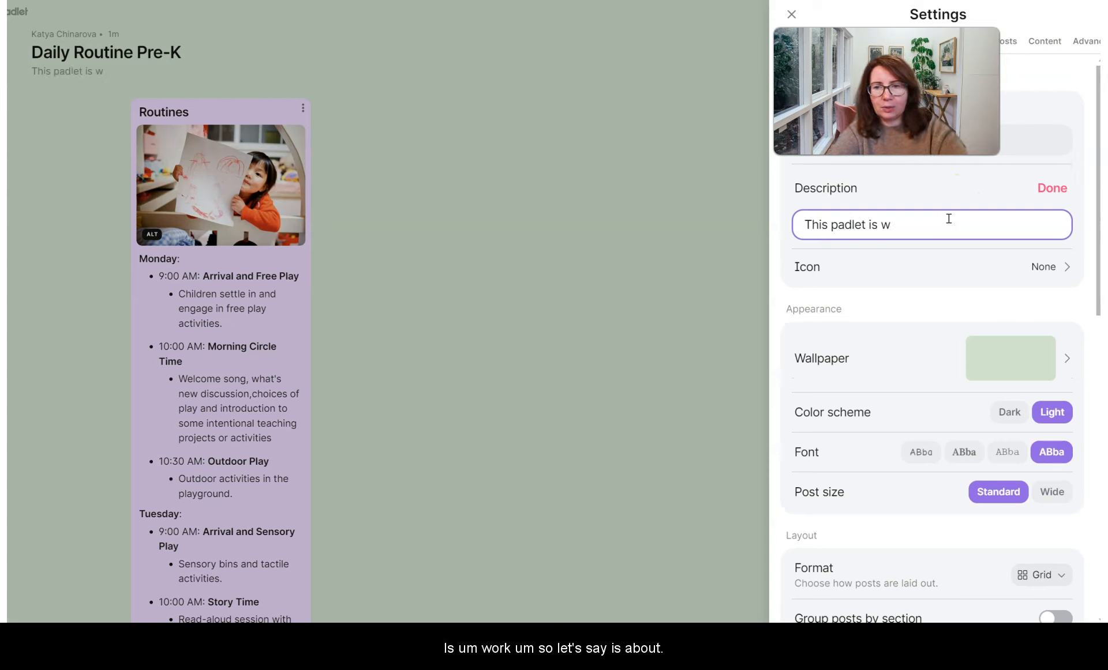
{"action": "type", "text": "orkabout s"}
{"action": "key", "text": "BackSpace"}
{"action": "type", "text": "daily sch"}
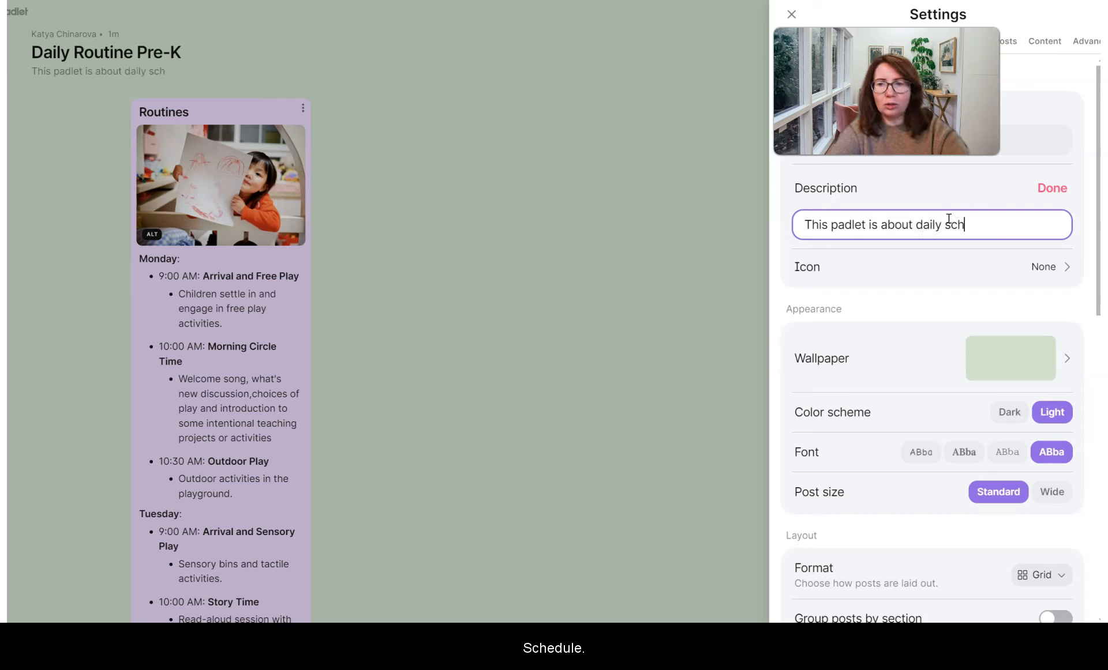
{"action": "type", "text": "euule and "}
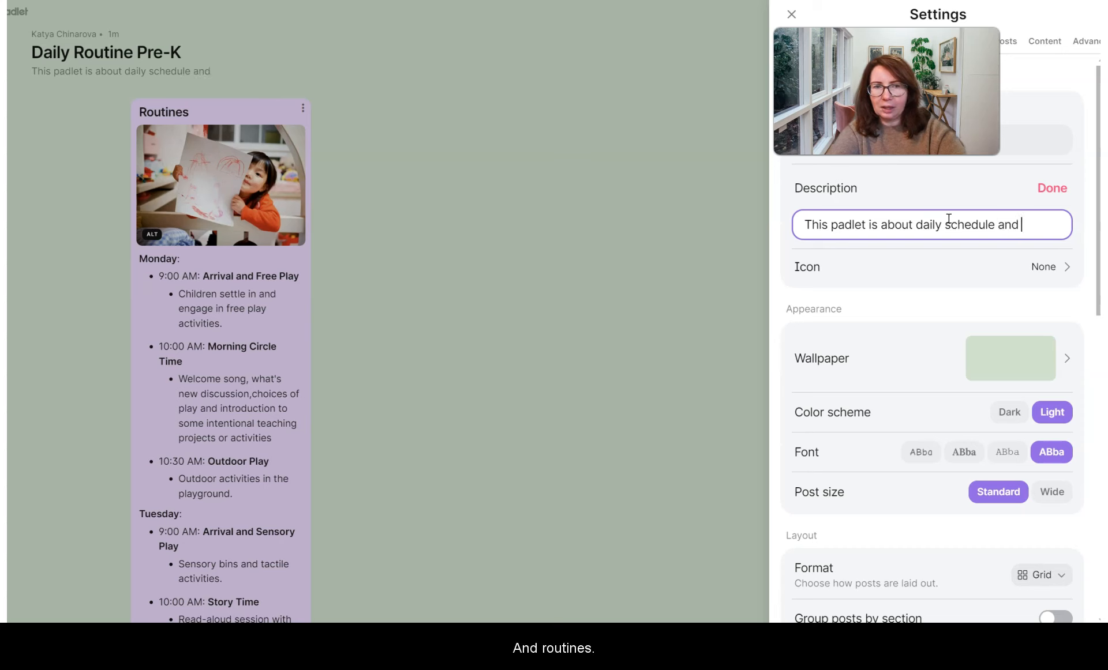
{"action": "type", "text": "routines at family day c"}
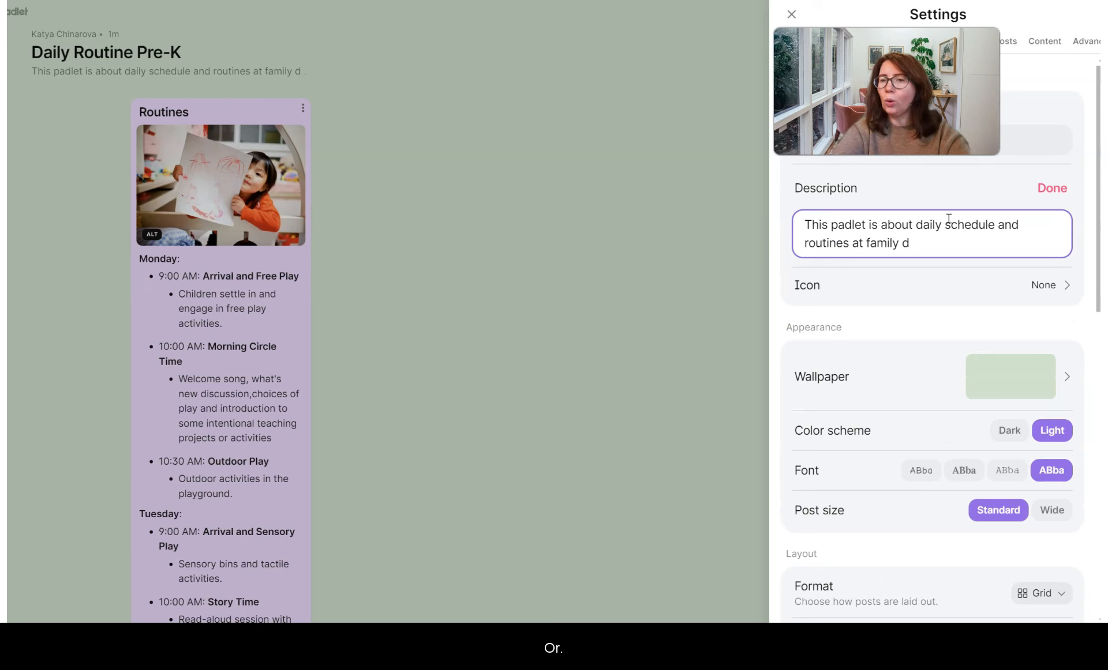
{"action": "key", "text": "BackSpace"}
{"action": "key", "text": "BackSpace"}
{"action": "key", "text": "BackSpace"}
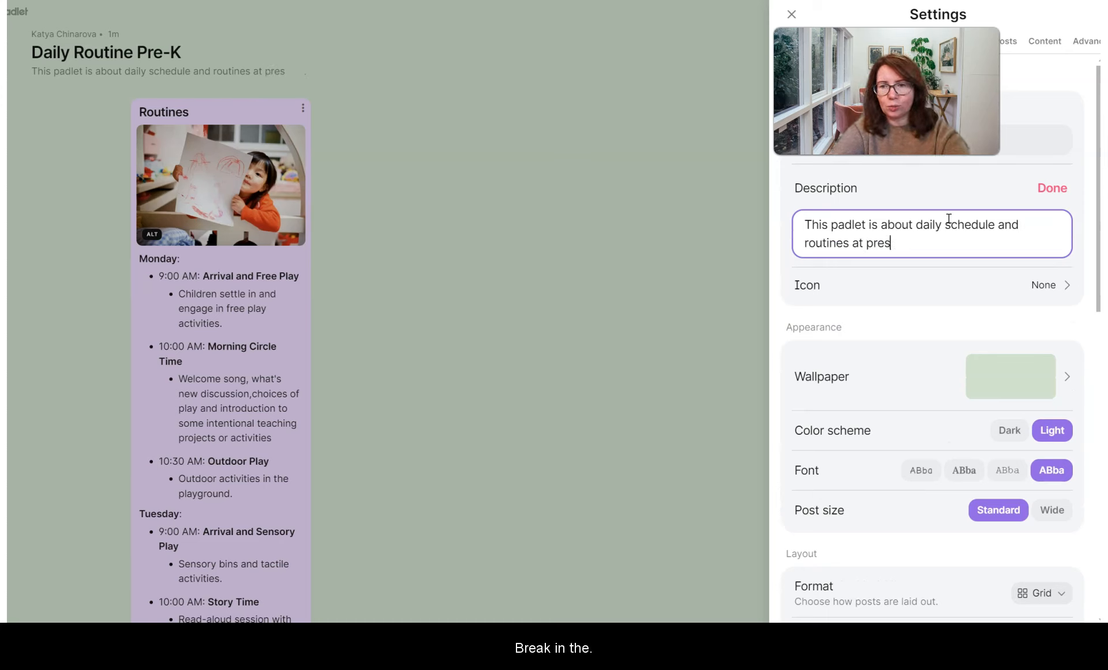
{"action": "key", "text": "BackSpace"}
{"action": "type", "text": "0"}
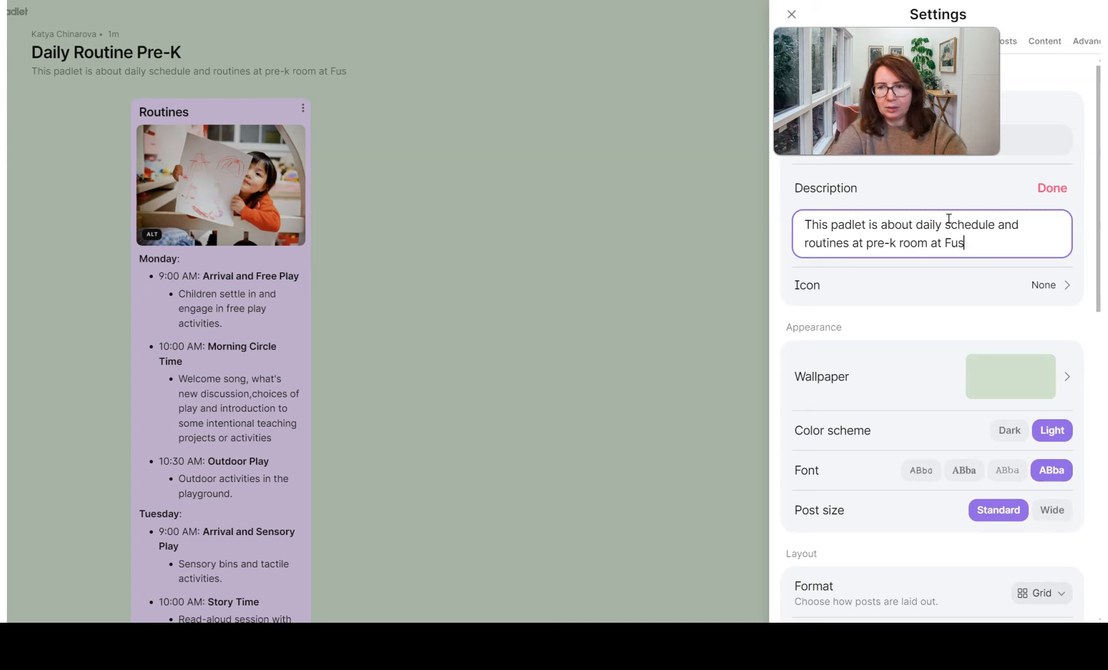
{"action": "type", "text": "sy Ducks"}
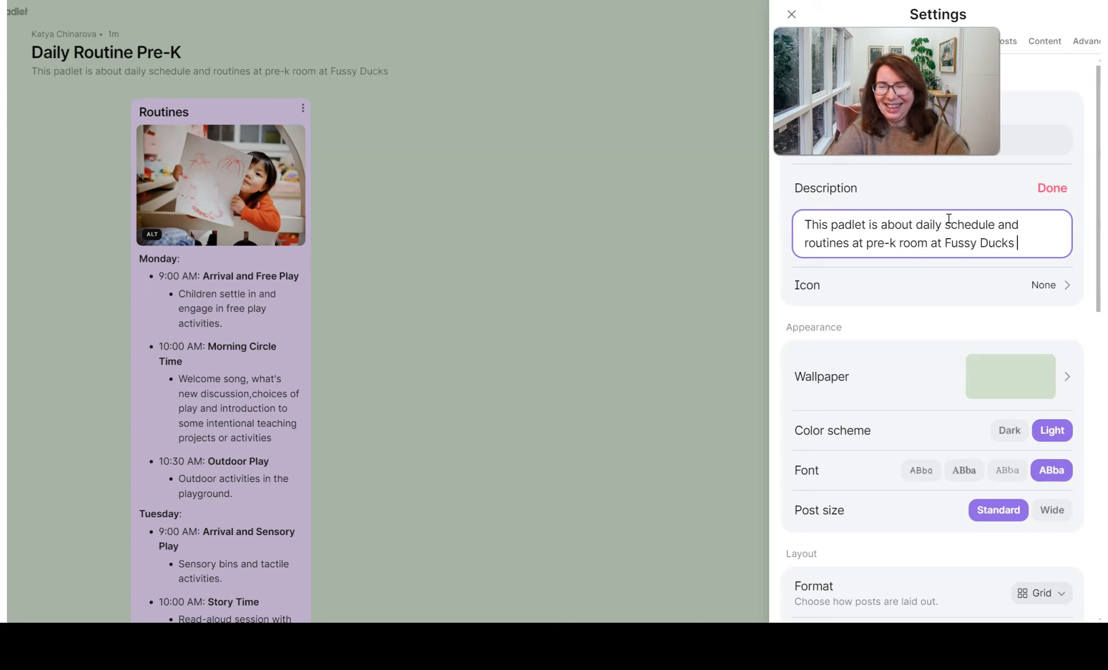
{"action": "left_click", "coordinate": [1051, 189]}
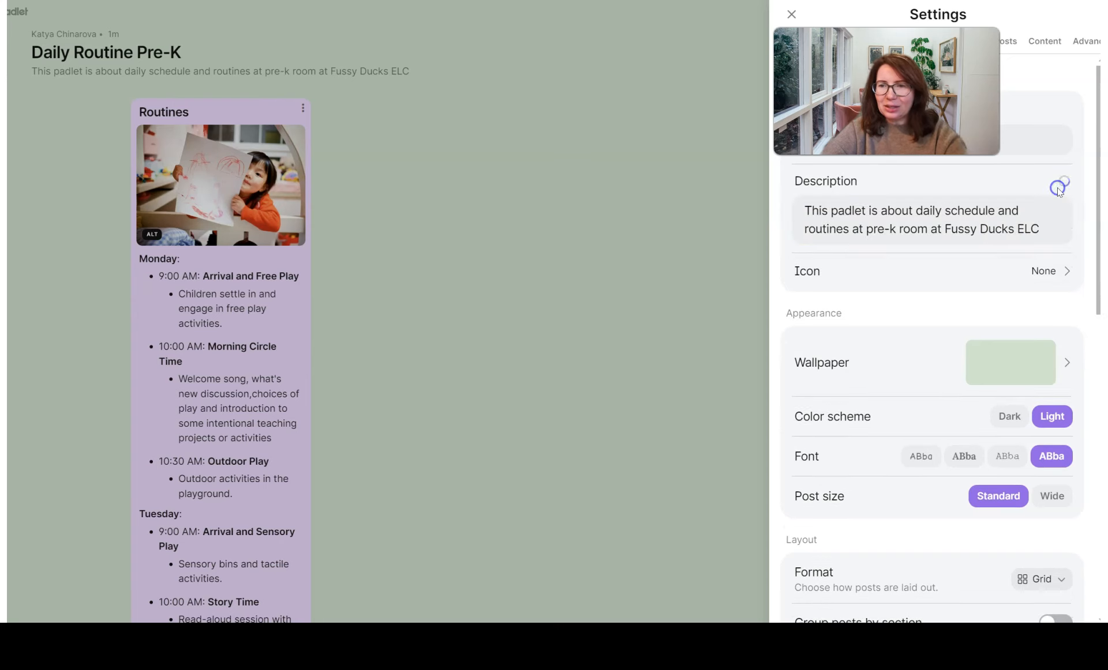
- Change the padlet's wallpaper to the light pink color, trying the two lighter yellow shades first, and save it
{"action": "left_click", "coordinate": [1006, 364]}
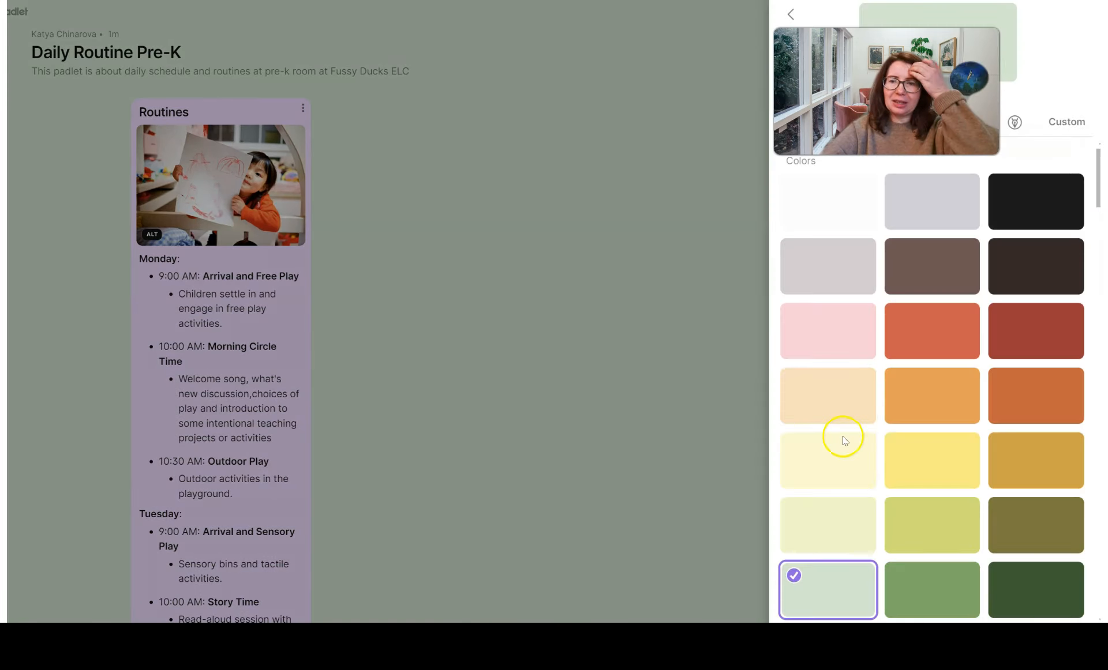
{"action": "left_click", "coordinate": [946, 459]}
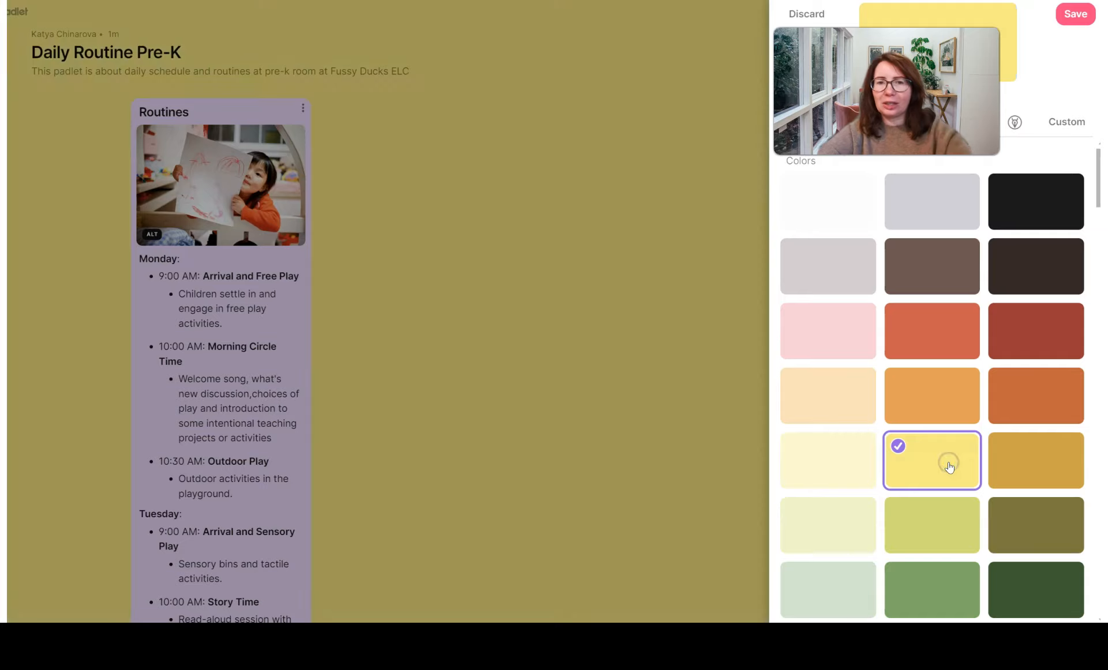
{"action": "left_click", "coordinate": [853, 451]}
{"action": "left_click", "coordinate": [839, 319]}
{"action": "left_click", "coordinate": [1079, 15]}
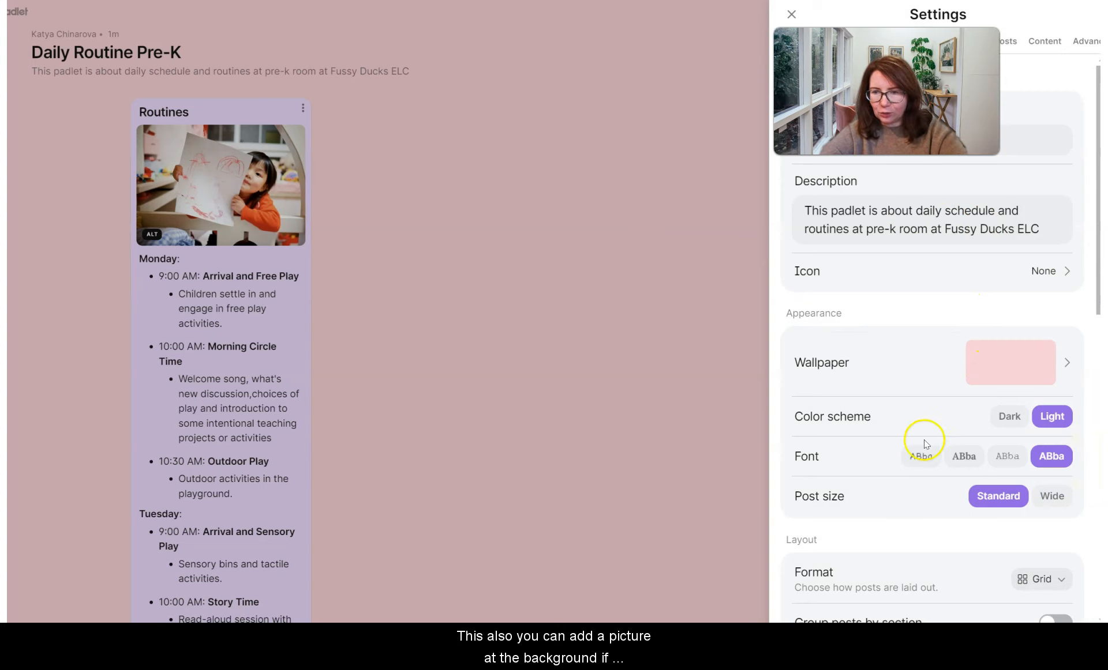
- Style the padlet with the Light color scheme, the bold serif font and the Wide post size, trying the Dark scheme first
{"action": "left_click", "coordinate": [1010, 415]}
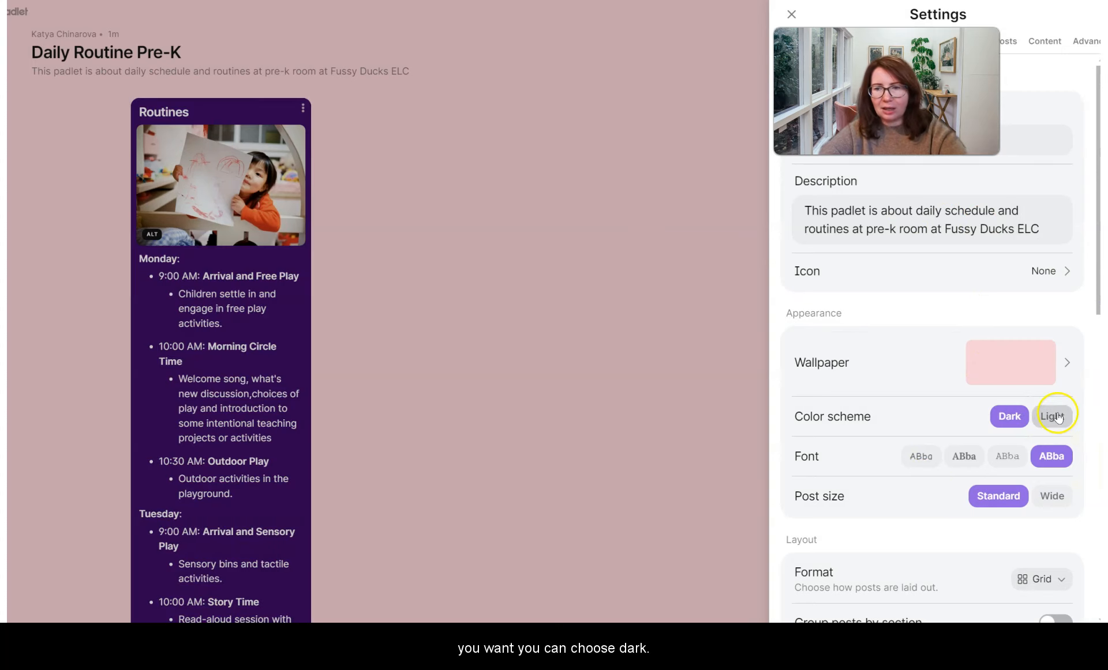
{"action": "left_click", "coordinate": [1057, 416]}
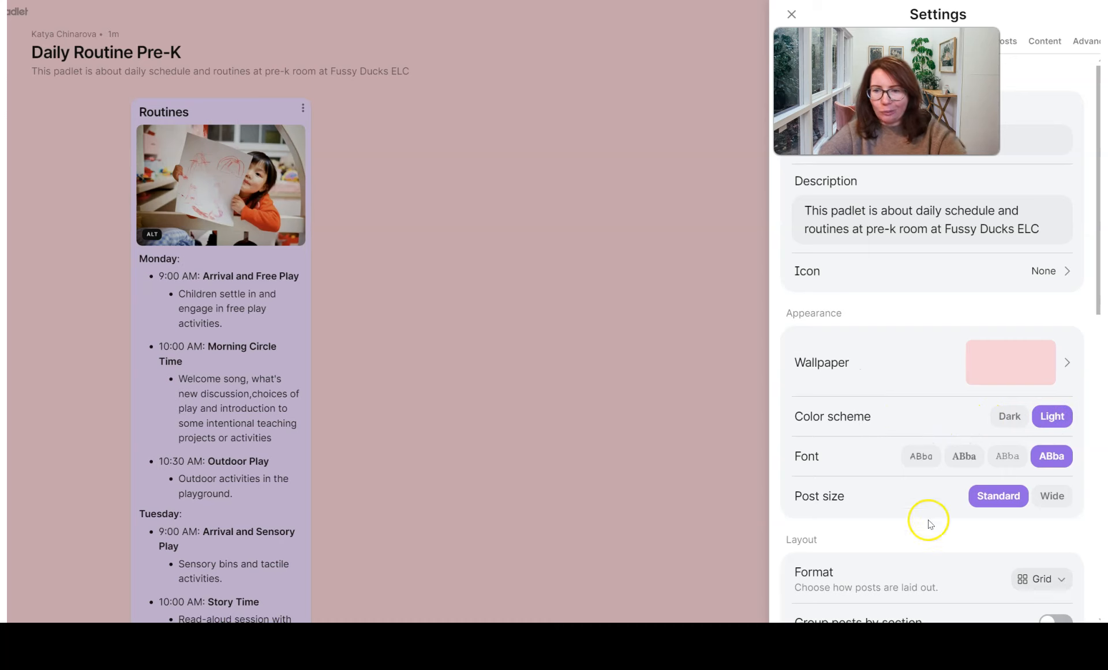
{"action": "left_click", "coordinate": [945, 460]}
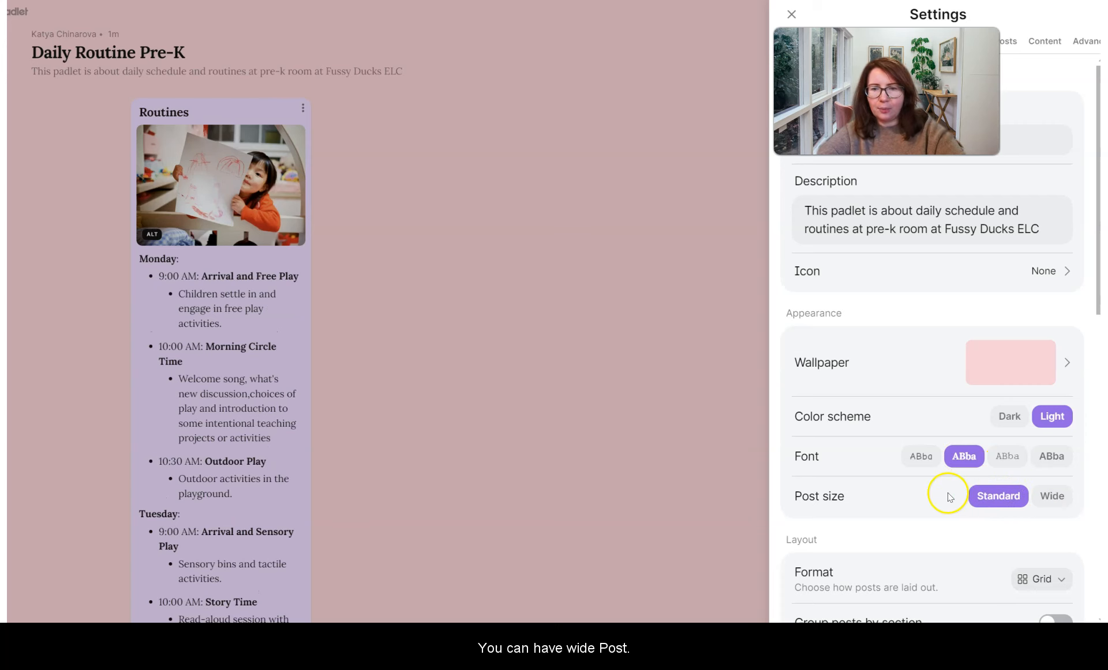
{"action": "left_click", "coordinate": [1035, 494]}
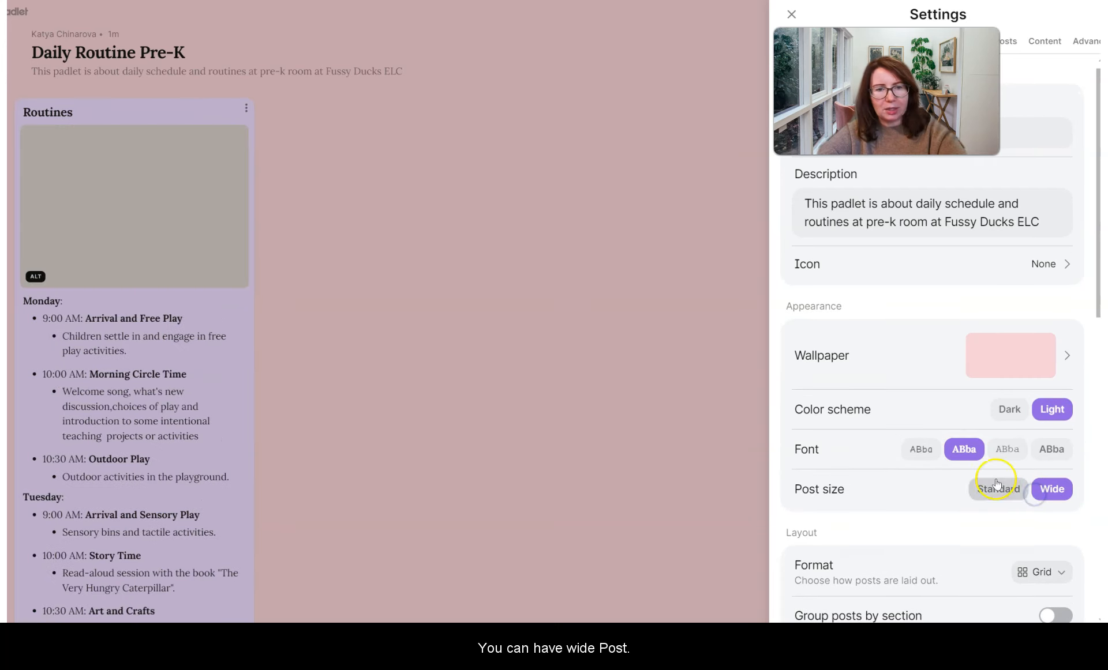
- Try the Canvas format for the padlet's post layout
{"action": "scroll", "coordinate": [912, 496], "scroll_direction": "down", "scroll_amount": 2}
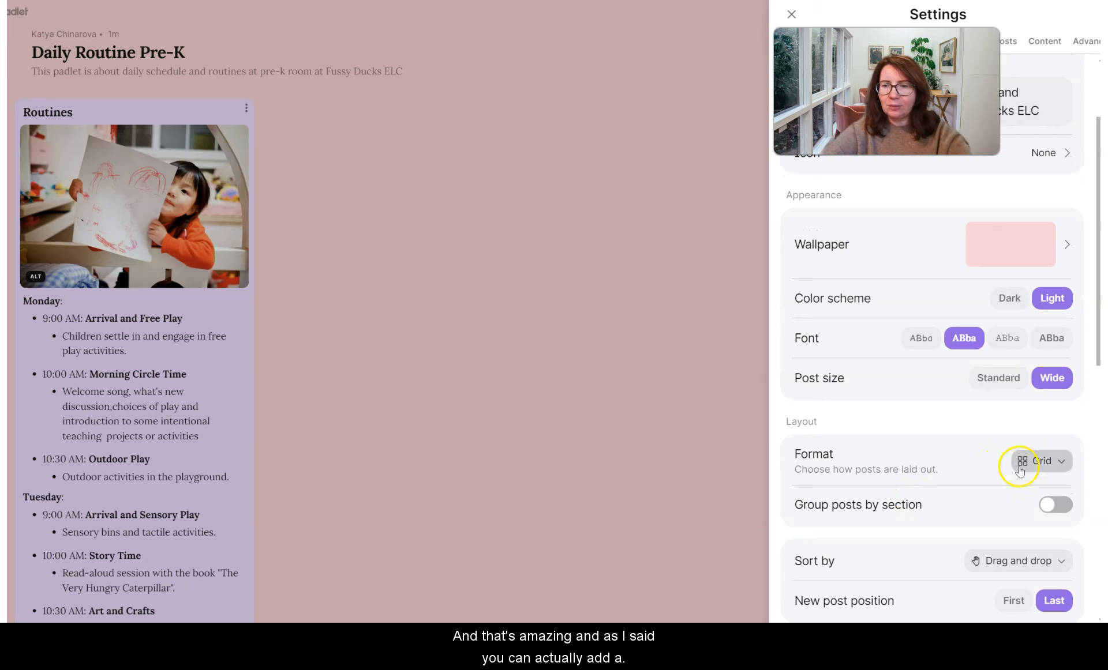
{"action": "scroll", "coordinate": [1021, 462], "scroll_direction": "down", "scroll_amount": 1}
{"action": "left_click", "coordinate": [1048, 384]}
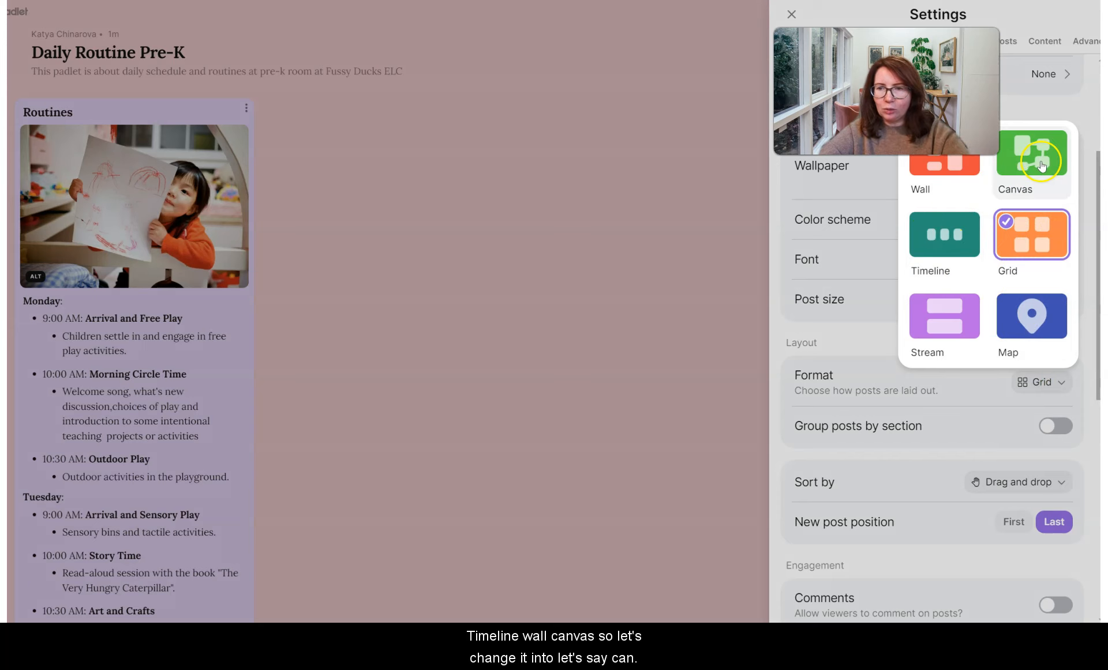
{"action": "left_click", "coordinate": [1021, 195]}
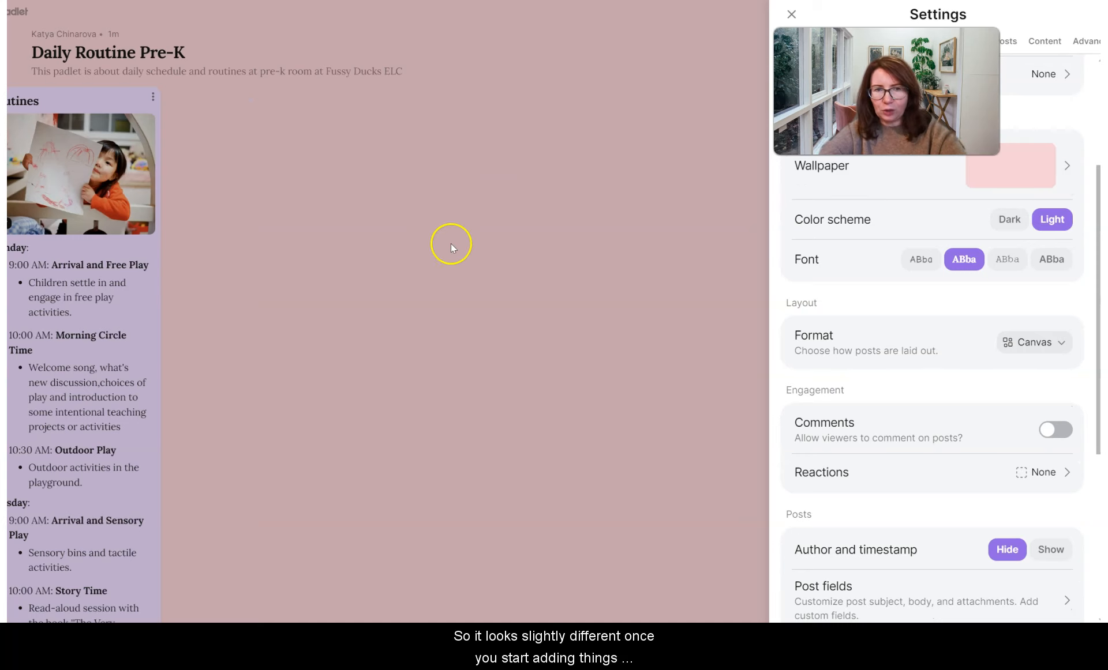
- Set the padlet's post layout format to Grid, trying the Wall format first
{"action": "left_click", "coordinate": [1034, 342]}
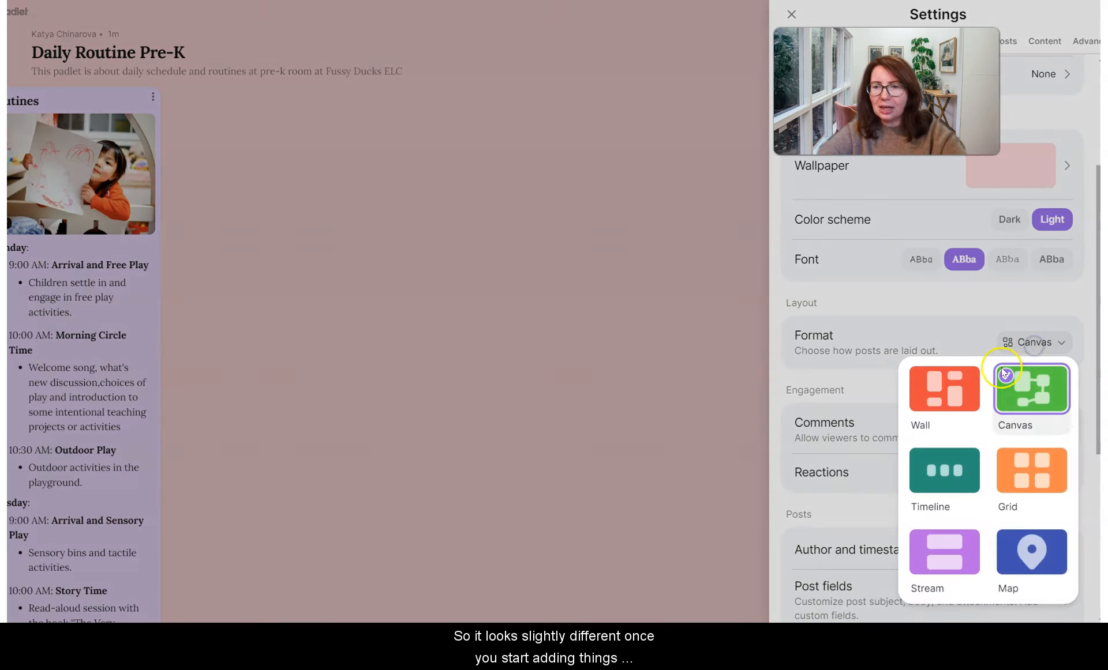
{"action": "left_click", "coordinate": [971, 388]}
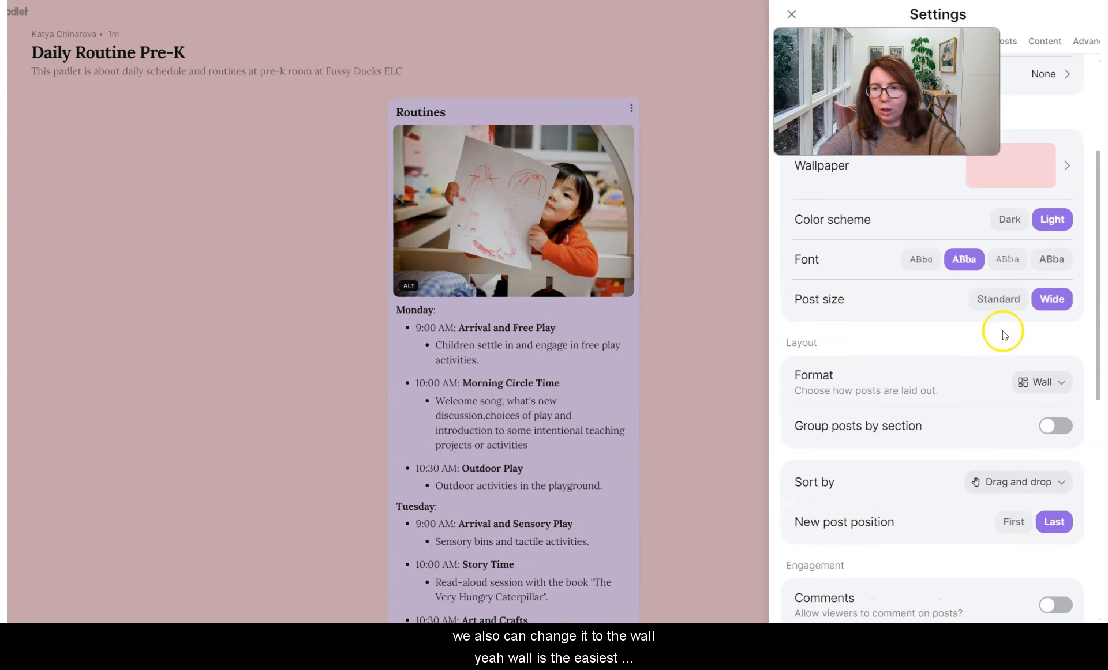
{"action": "left_click", "coordinate": [1019, 390]}
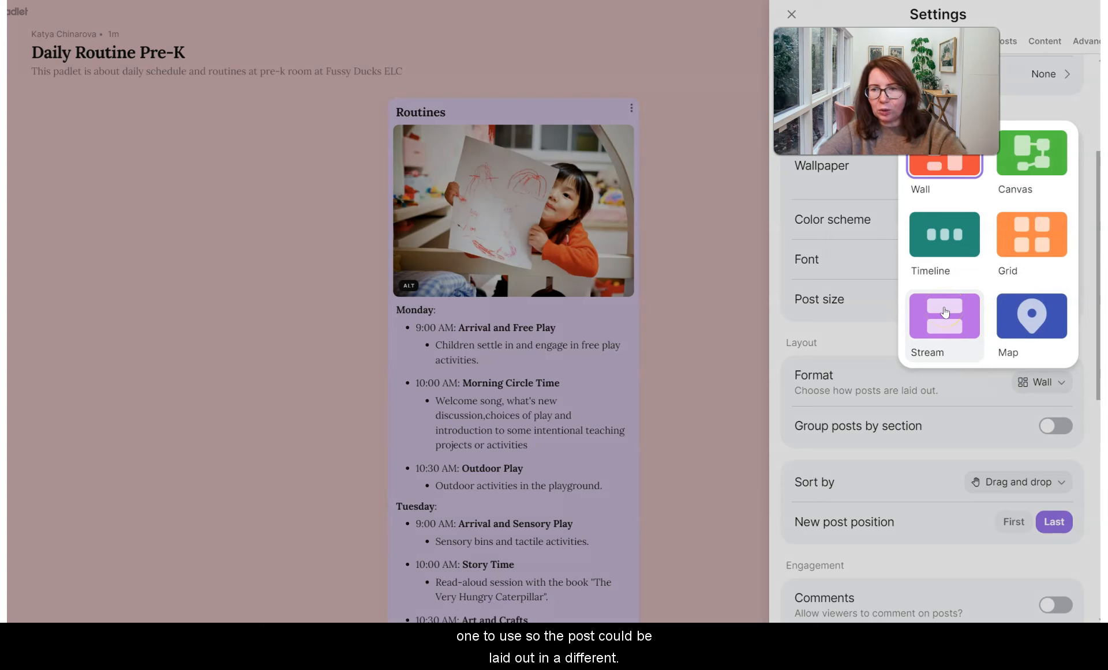
{"action": "left_click", "coordinate": [1002, 246]}
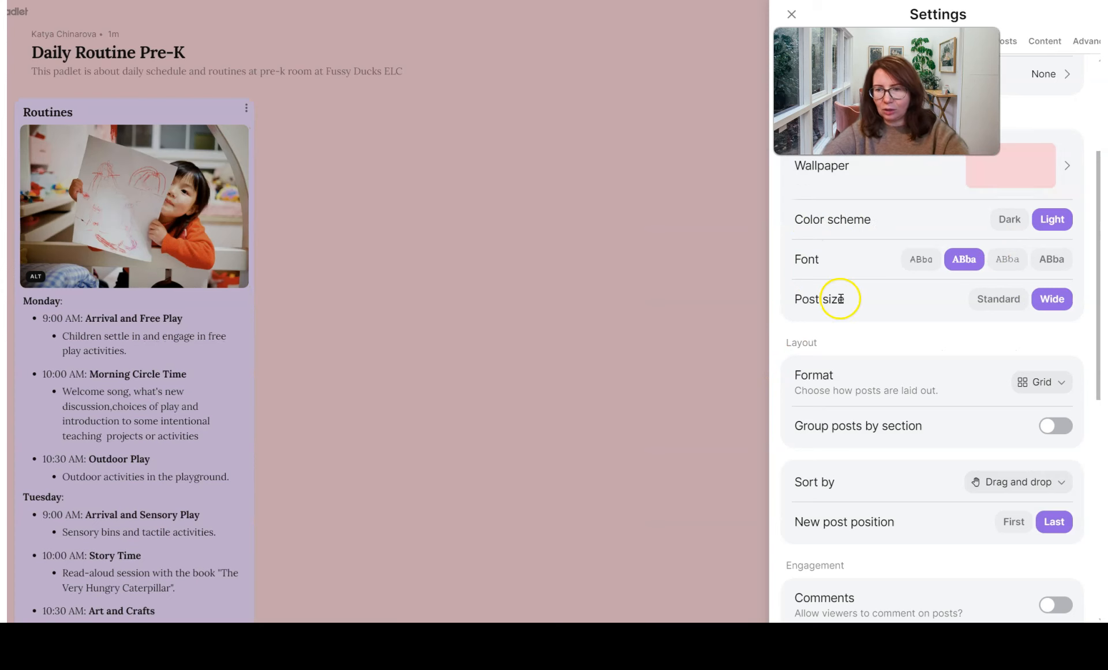
- Save "dailyroutines" as the padlet's custom URL and close the settings
{"action": "scroll", "coordinate": [841, 300], "scroll_direction": "down", "scroll_amount": 5}
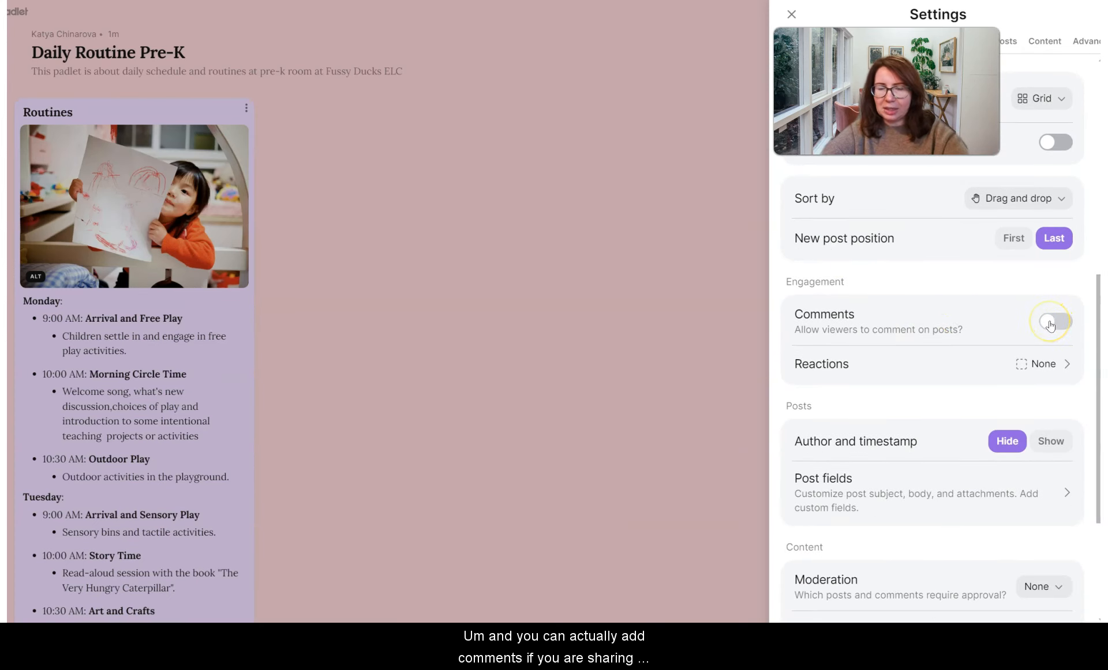
{"action": "left_click", "coordinate": [1077, 328]}
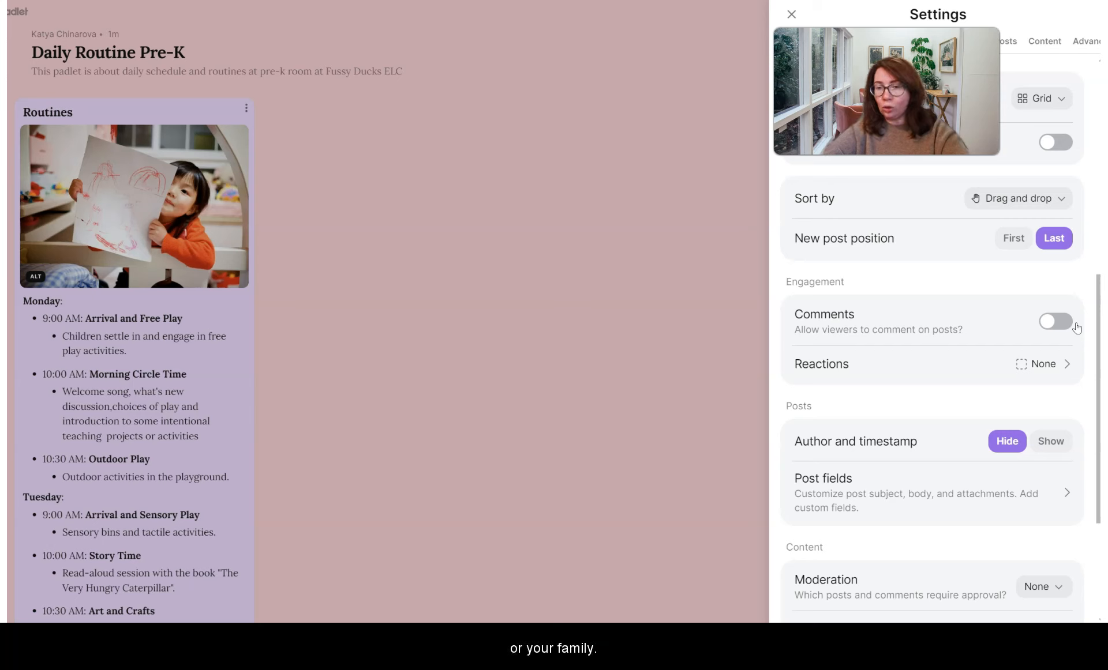
{"action": "scroll", "coordinate": [964, 327], "scroll_direction": "down", "scroll_amount": 3}
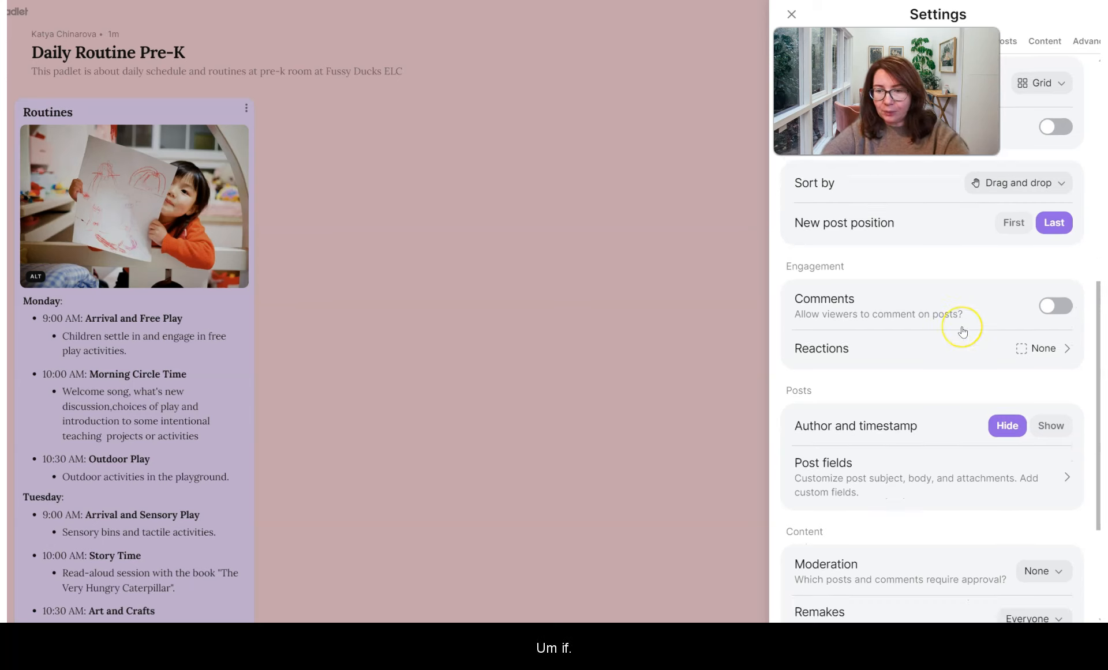
{"action": "scroll", "coordinate": [962, 331], "scroll_direction": "down", "scroll_amount": 1}
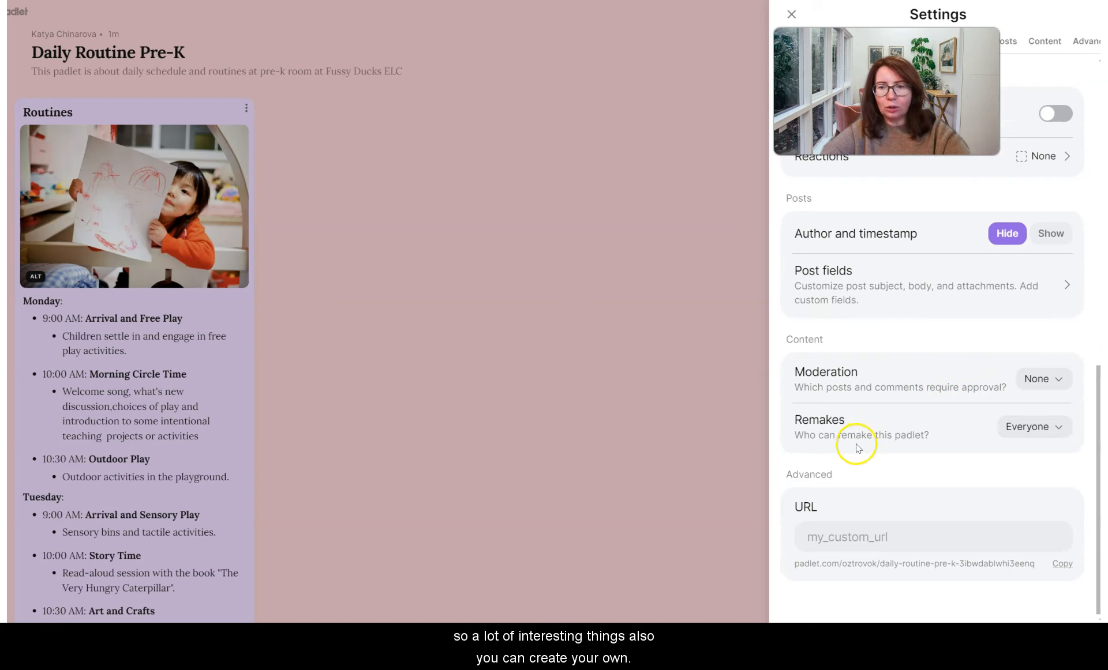
{"action": "left_click", "coordinate": [856, 553]}
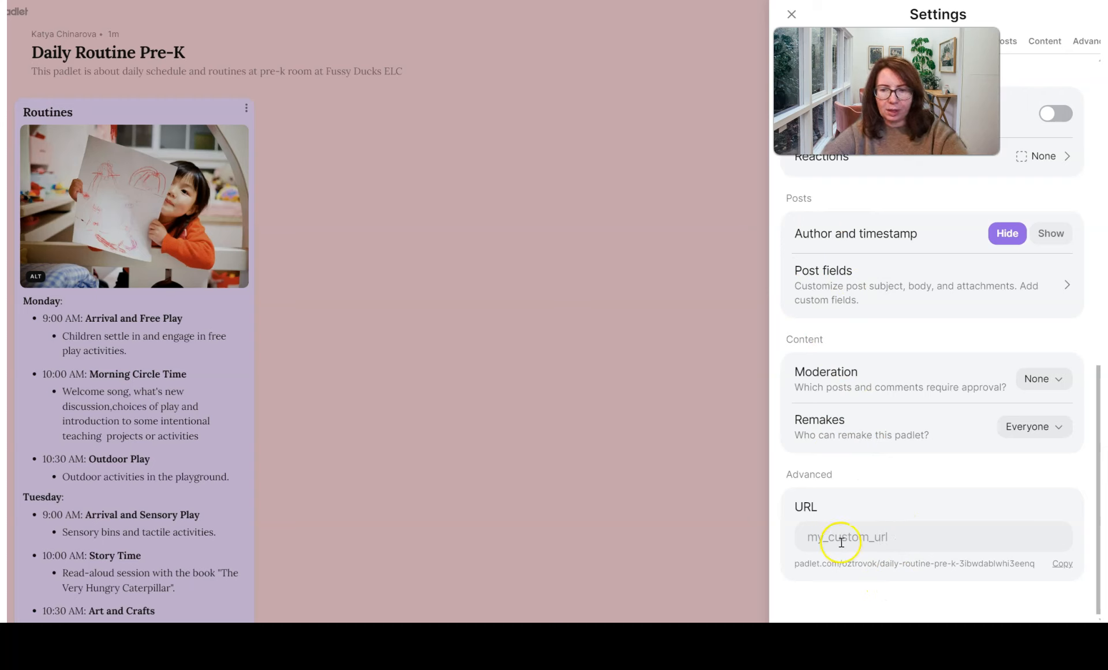
{"action": "left_click", "coordinate": [829, 541]}
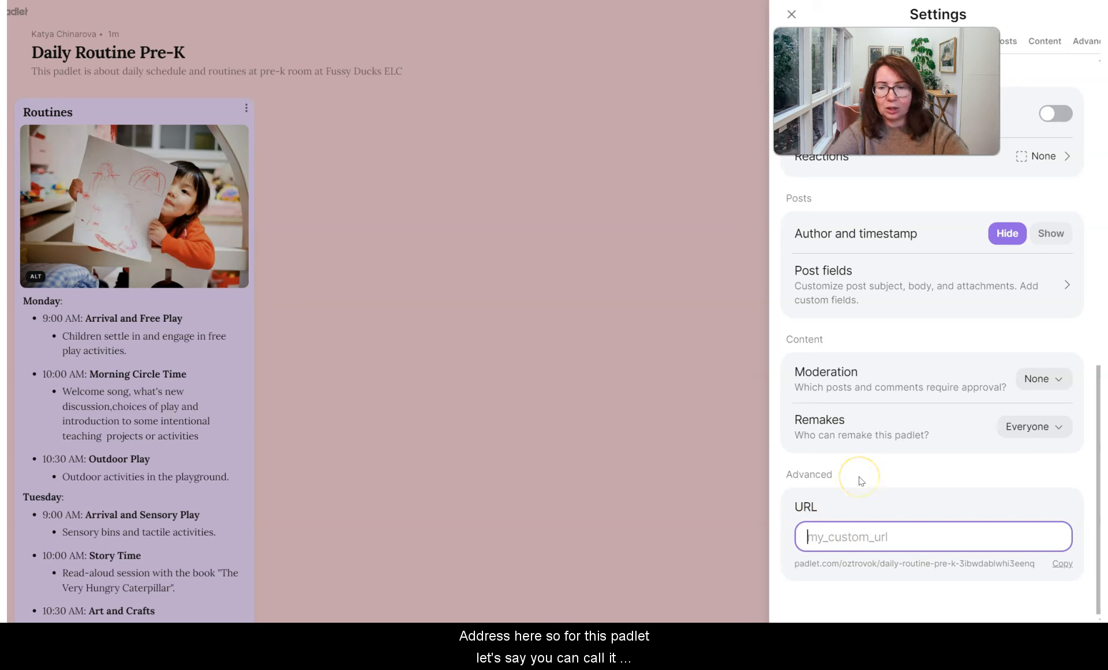
{"action": "type", "text": "dau"}
{"action": "key", "text": "BackSpace"}
{"action": "type", "text": "ily touri"}
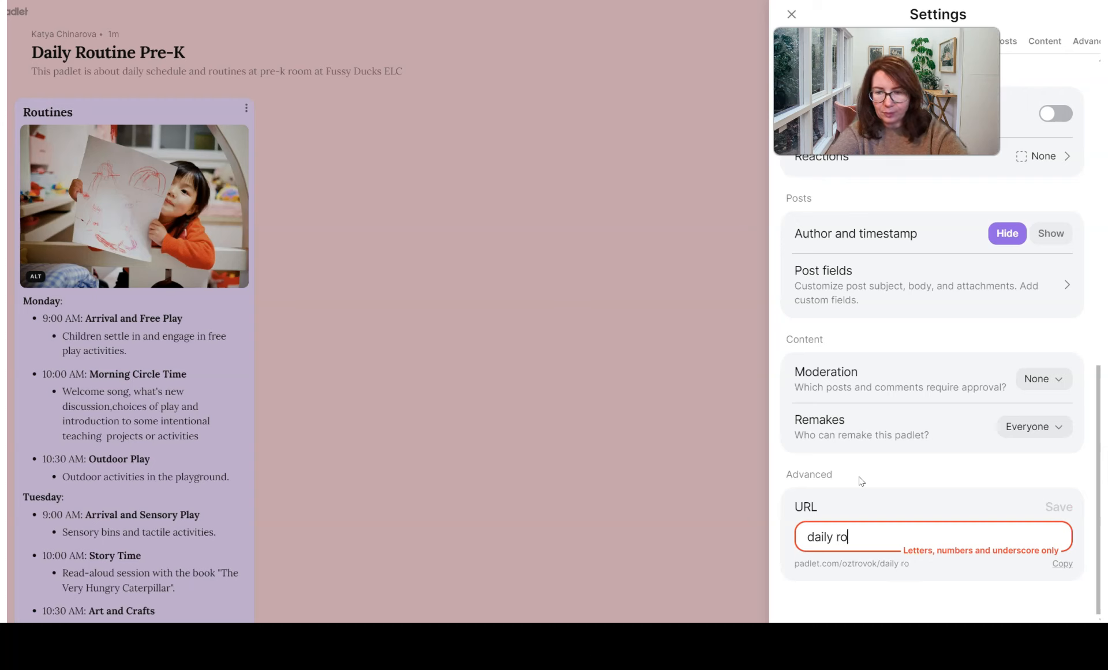
{"action": "type", "text": "tnine"}
{"action": "key", "text": "BackSpace"}
{"action": "key", "text": "BackSpace"}
{"action": "key", "text": "BackSpace"}
{"action": "type", "text": "im"}
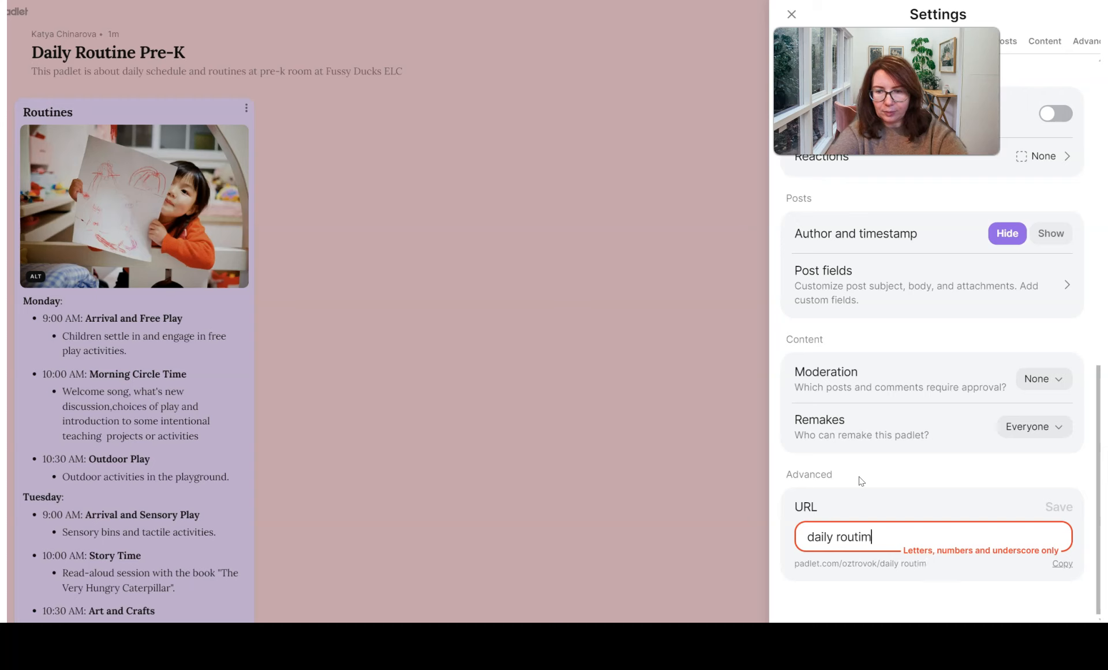
{"action": "type", "text": "m"}
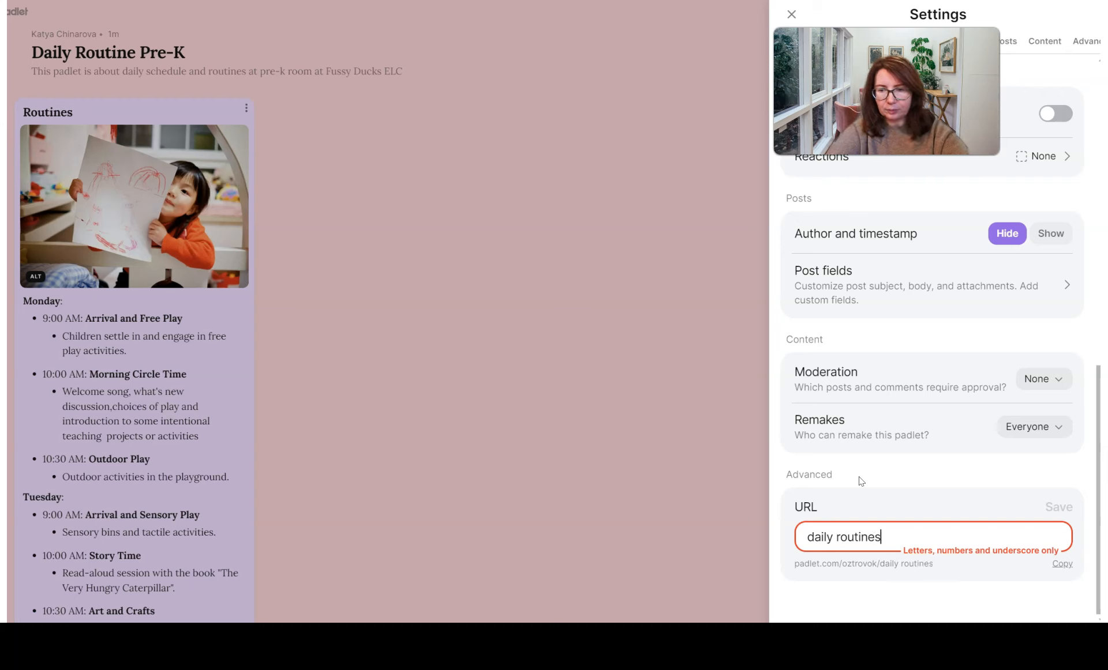
{"action": "key", "text": "BackSpace"}
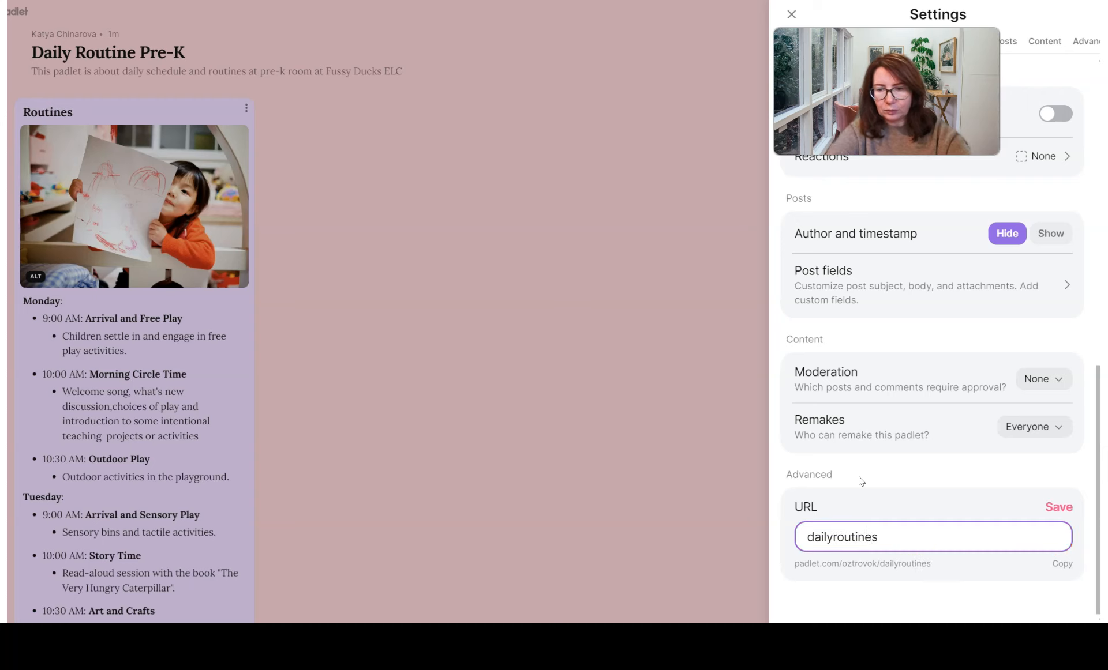
{"action": "left_click", "coordinate": [1061, 509]}
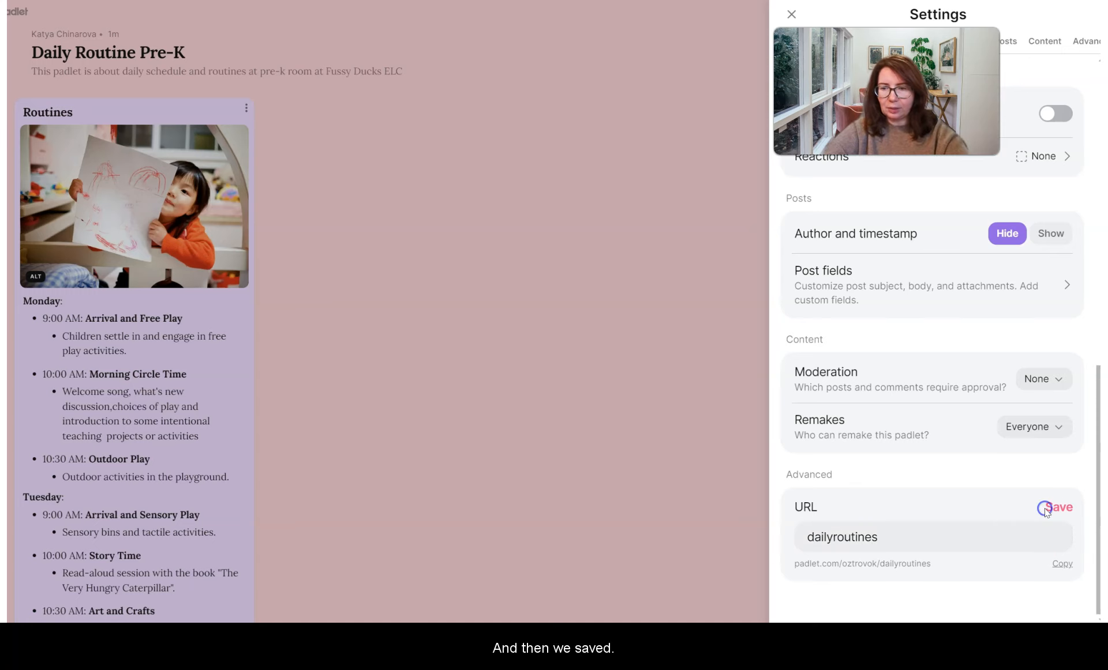
{"action": "left_click", "coordinate": [647, 391]}
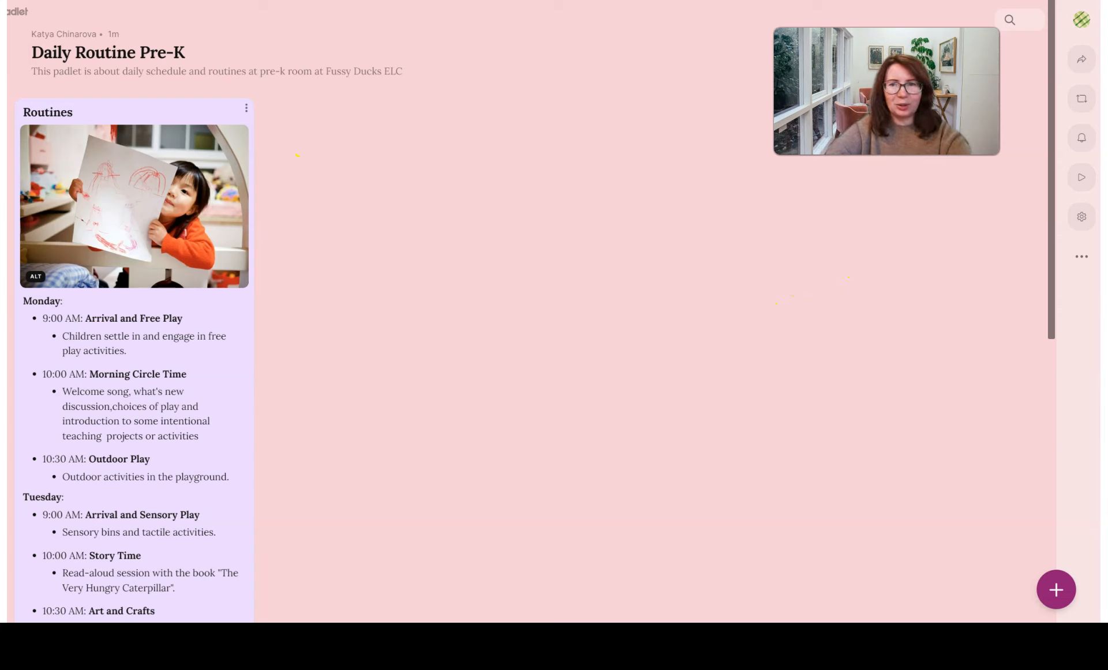
- Start a new post with a poll asking "What time do you pick your children up from the centre ?"
{"action": "left_click", "coordinate": [1066, 596]}
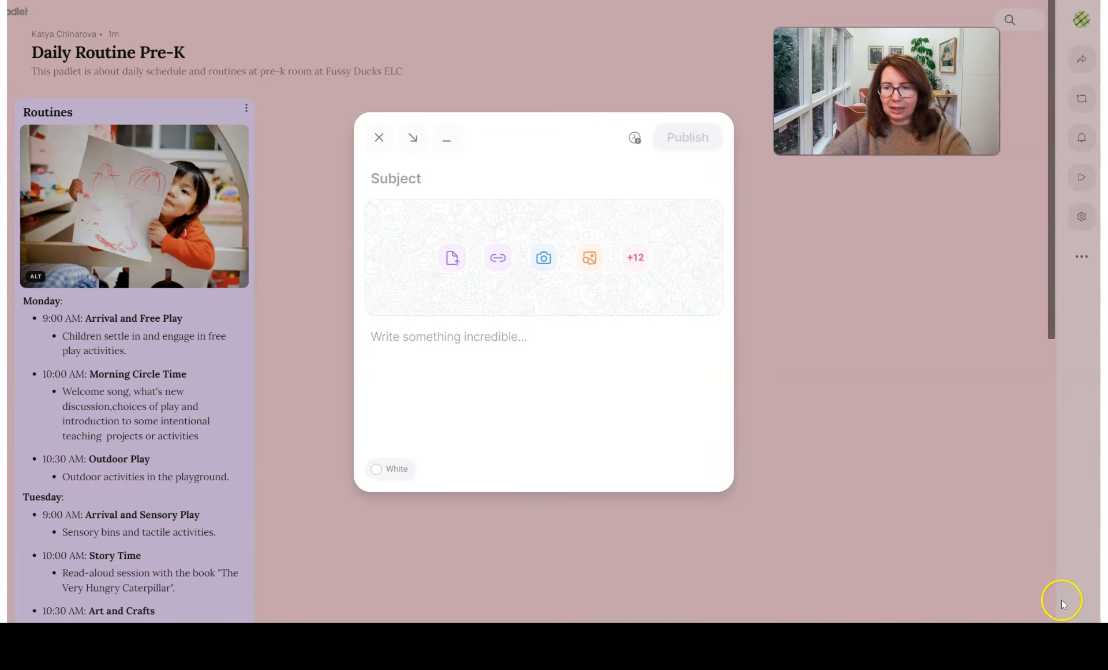
{"action": "left_click", "coordinate": [380, 138]}
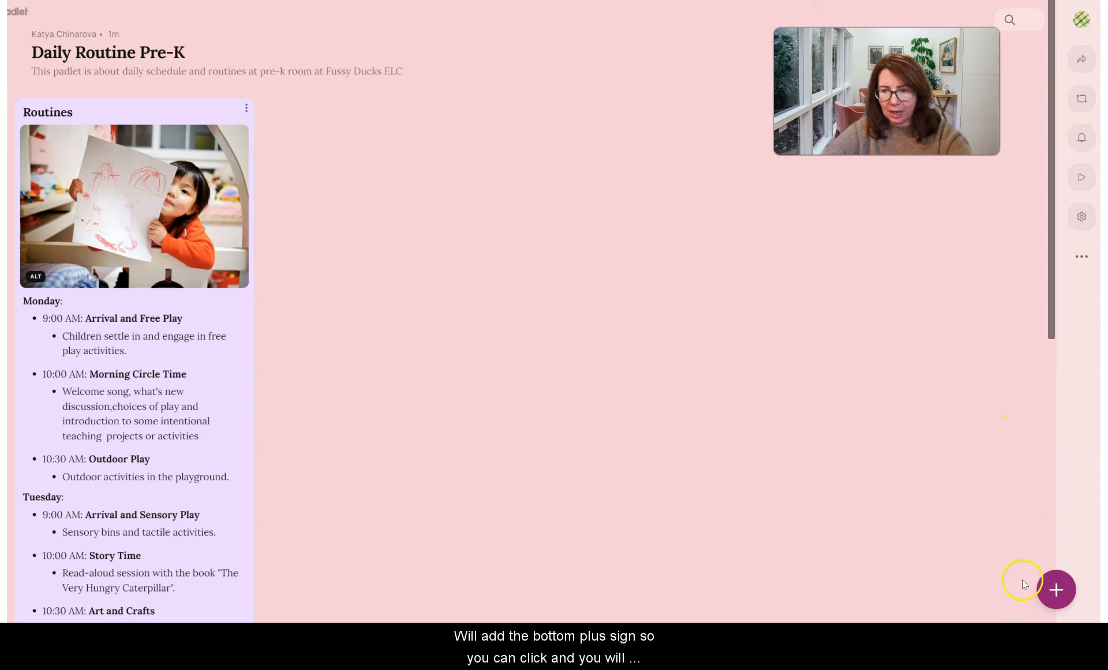
{"action": "left_click", "coordinate": [1056, 589]}
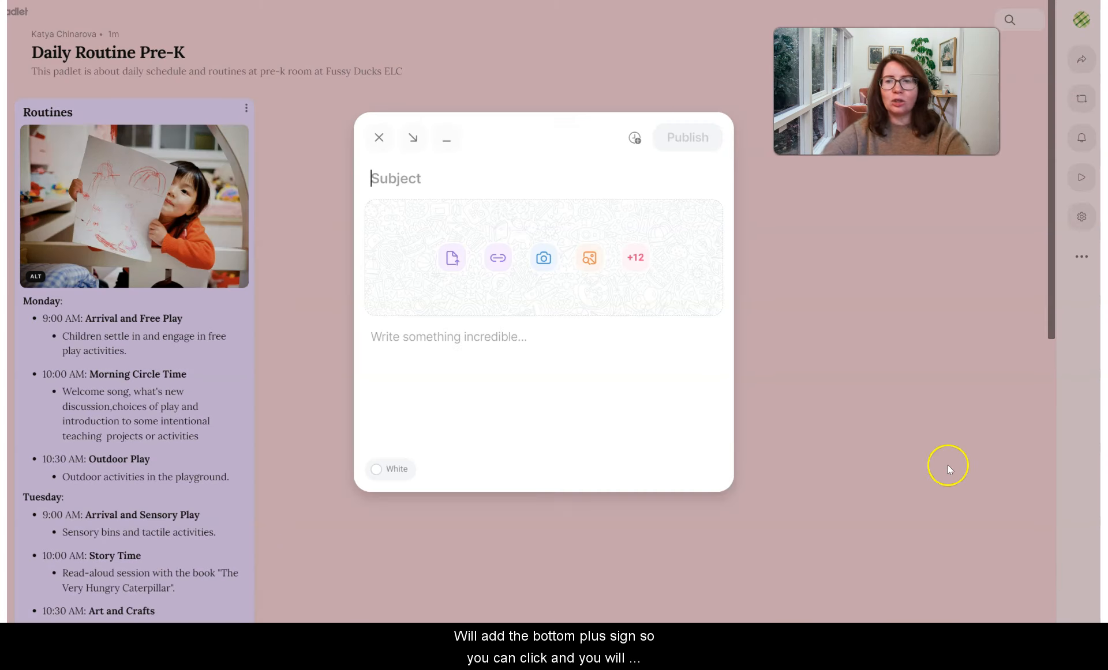
{"action": "left_click", "coordinate": [500, 254]}
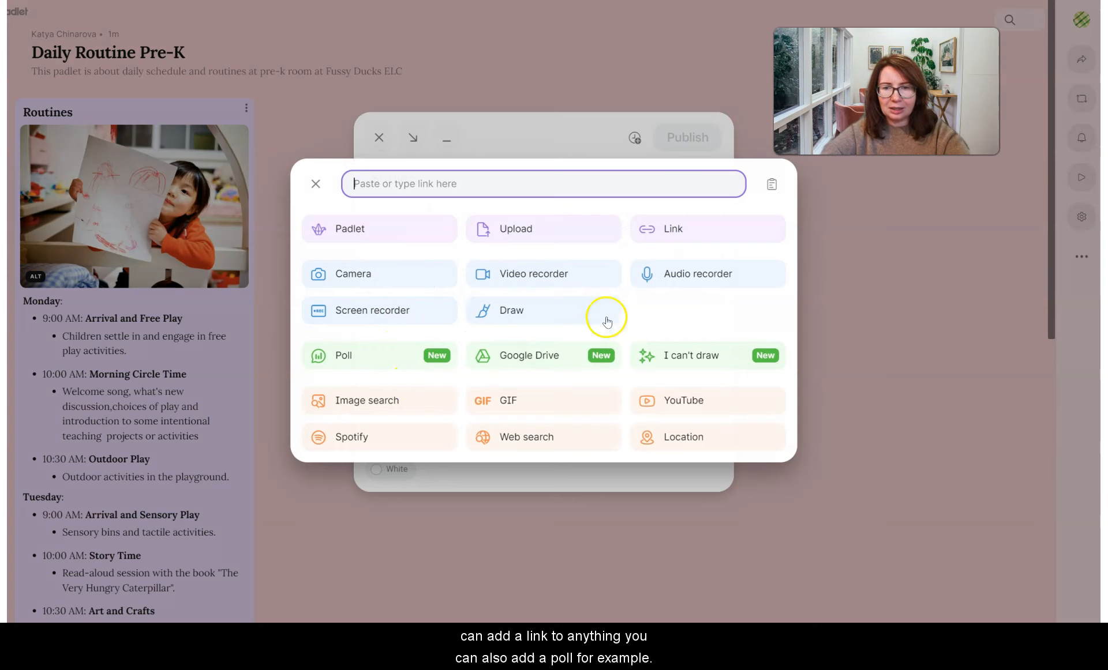
{"action": "left_click", "coordinate": [389, 350]}
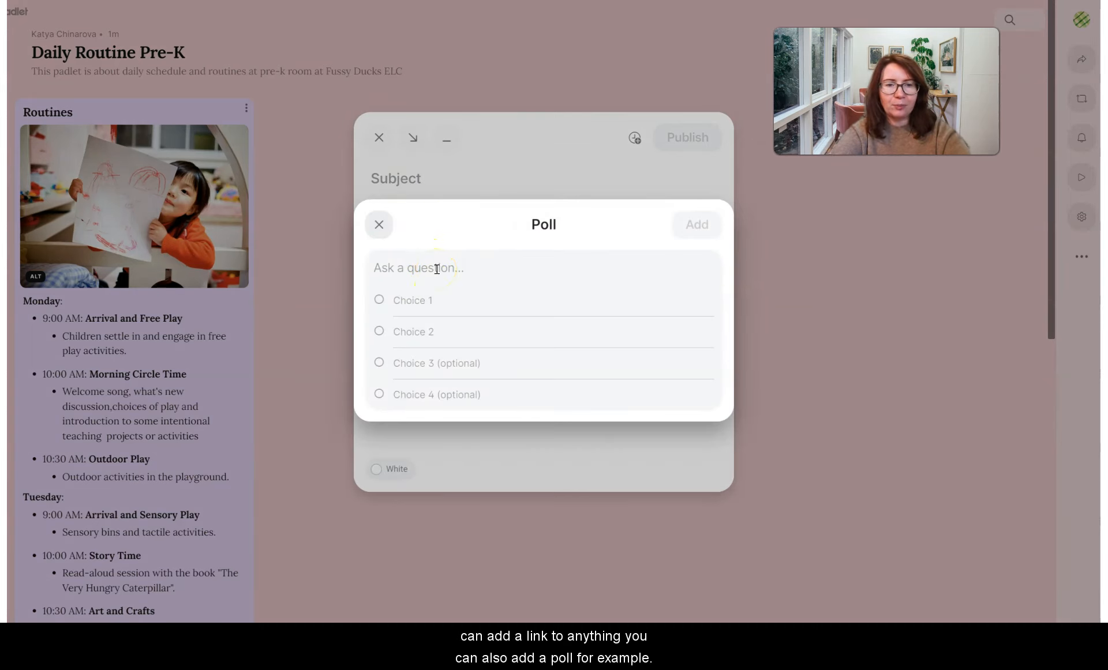
{"action": "type", "text": "What time do you"}
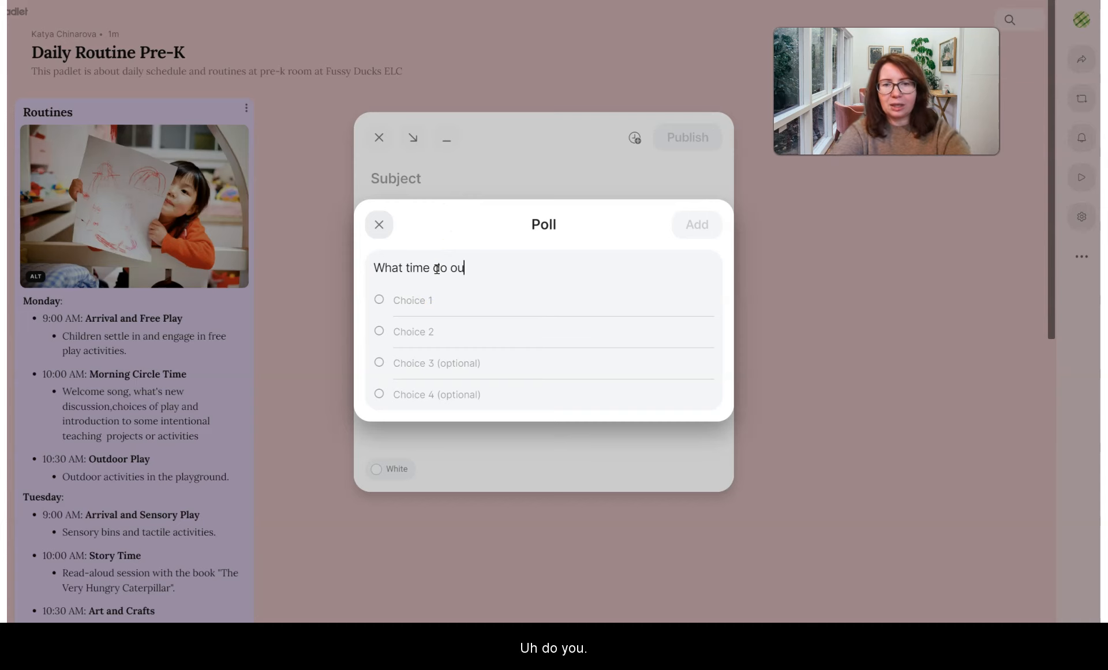
{"action": "key", "text": "BackSpace"}
{"action": "key", "text": "BackSpace"}
{"action": "type", "text": "you"}
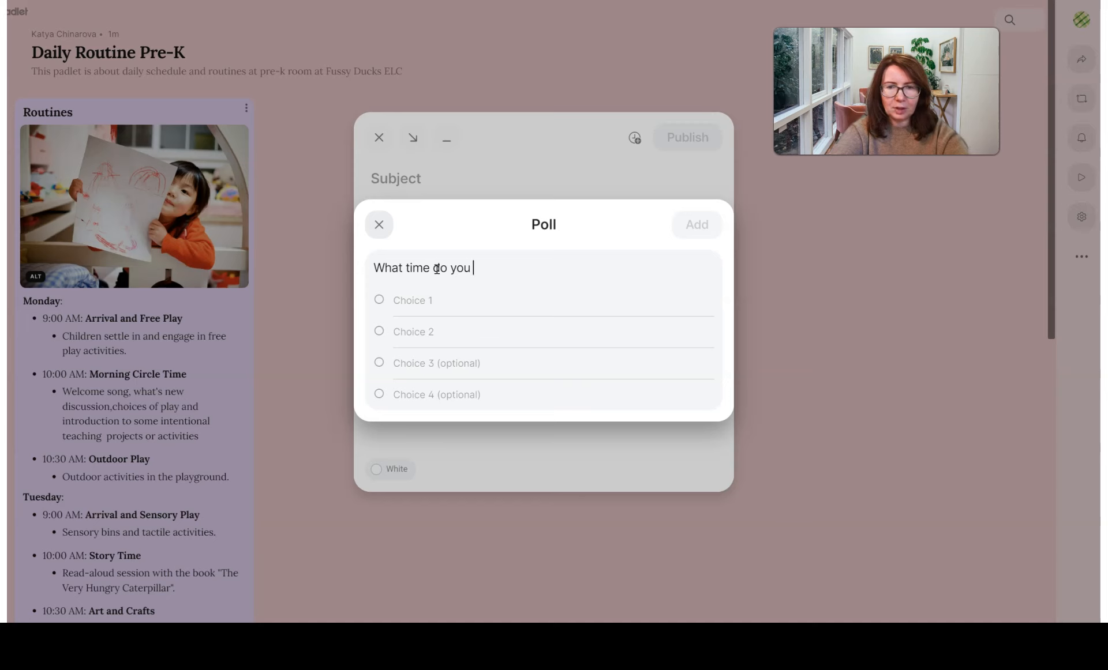
{"action": "key", "text": "BackSpace"}
{"action": "key", "text": "BackSpace"}
{"action": "type", "text": "ime do you pick your children up from the centre "}
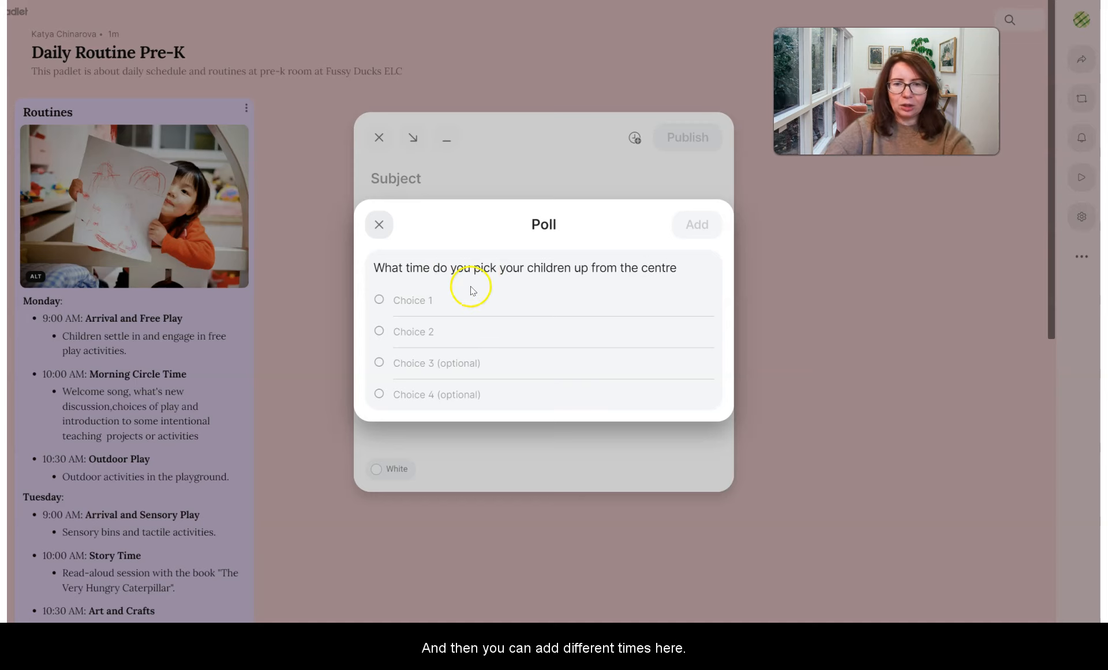
{"action": "type", "text": "?"}
- Give the poll the choices "at 5 pm", "at 4 pm", "before lunch" and "after late snack", and add it to the post
{"action": "left_click", "coordinate": [535, 302]}
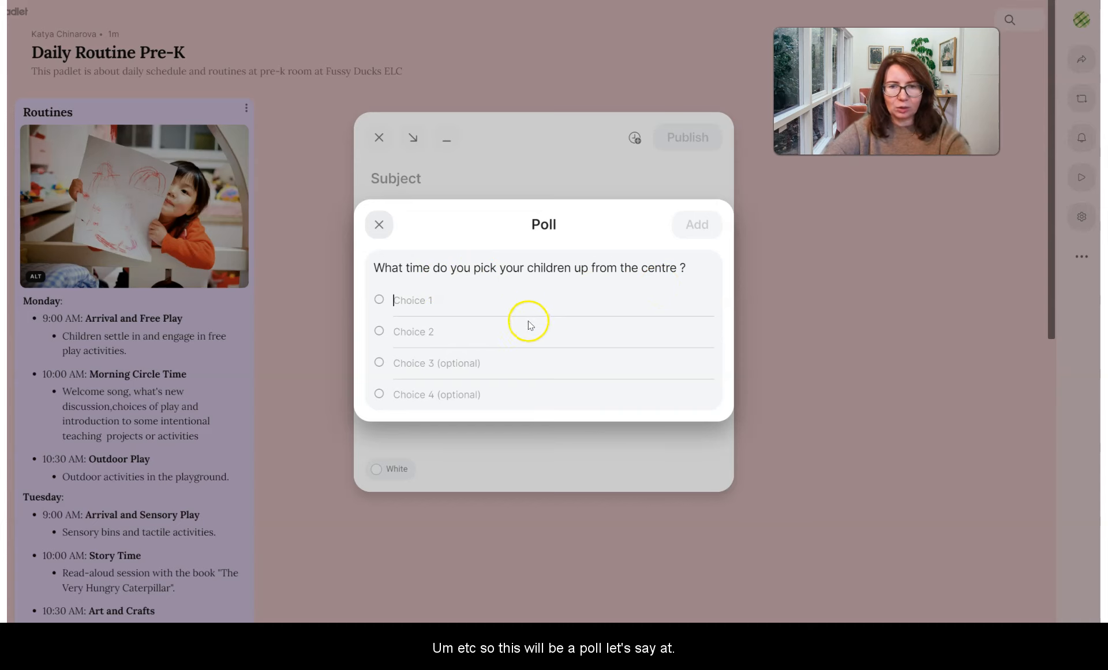
{"action": "type", "text": "at 5 pm"}
{"action": "left_click", "coordinate": [479, 335]}
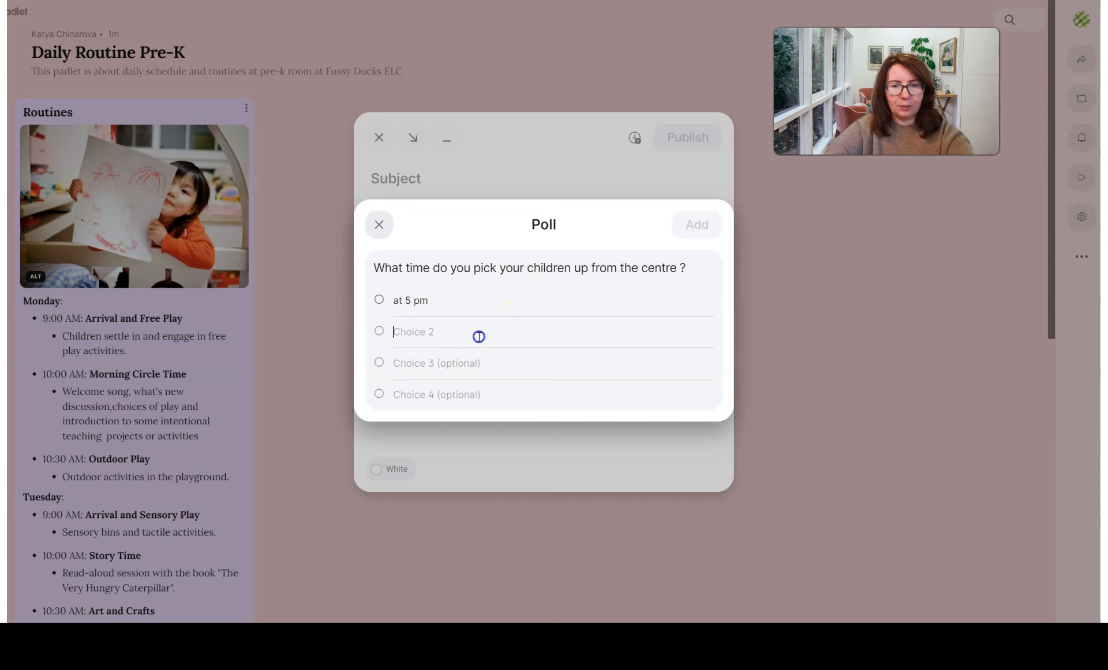
{"action": "type", "text": "at 5"}
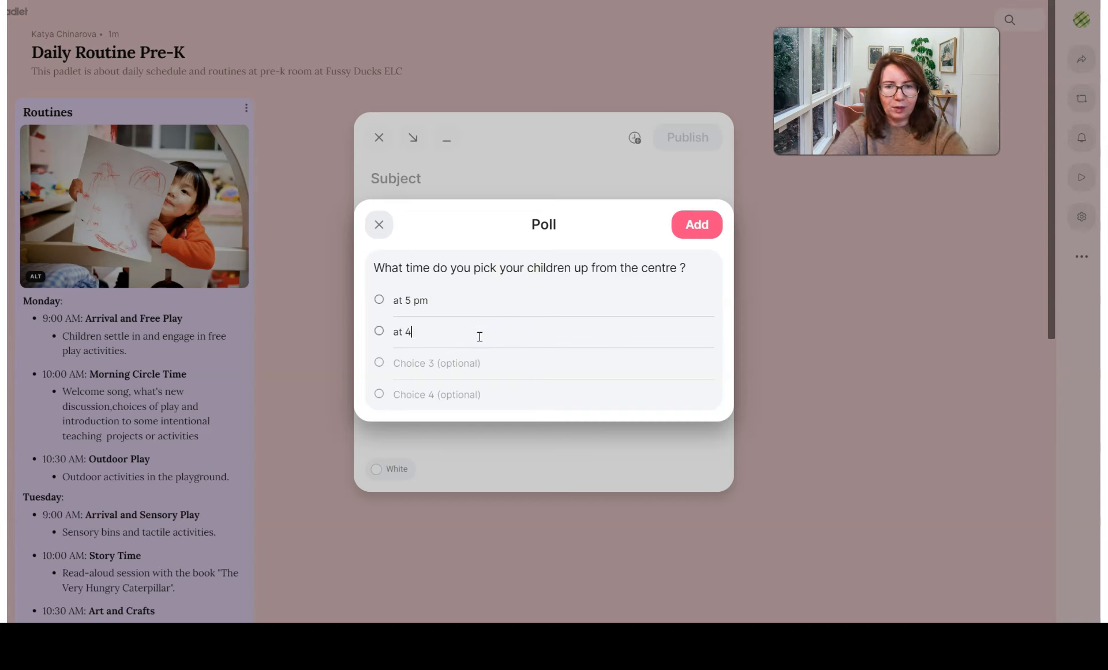
{"action": "type", "text": " pm"}
{"action": "left_click", "coordinate": [420, 363]}
{"action": "type", "text": "aefore lunch"}
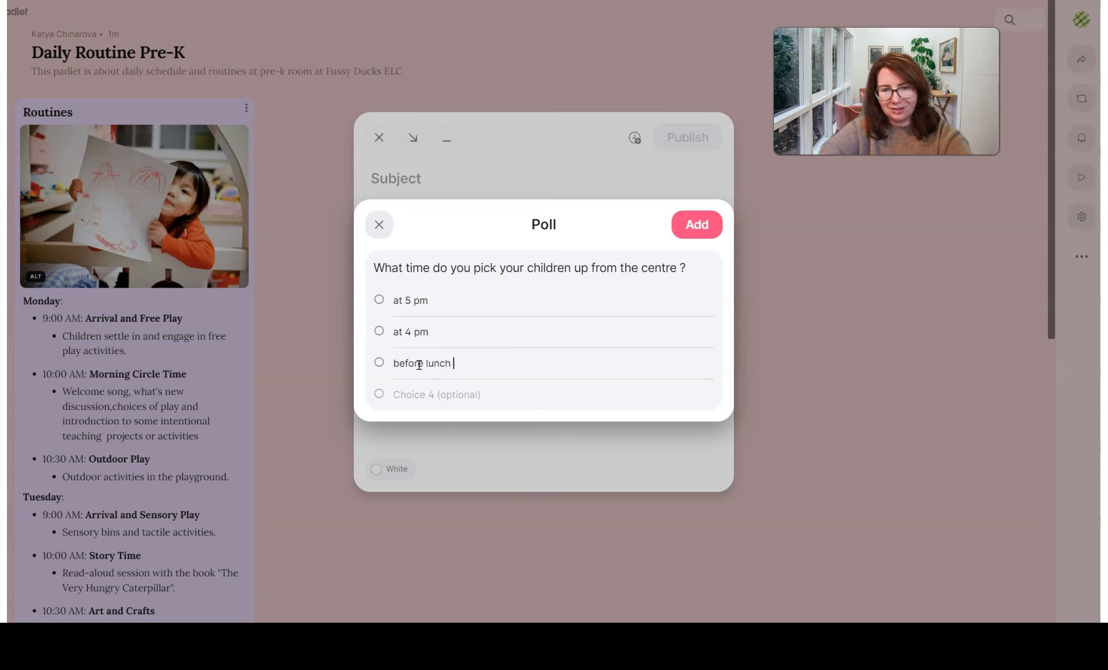
{"action": "left_click", "coordinate": [407, 395]}
{"action": "type", "text": "after la"}
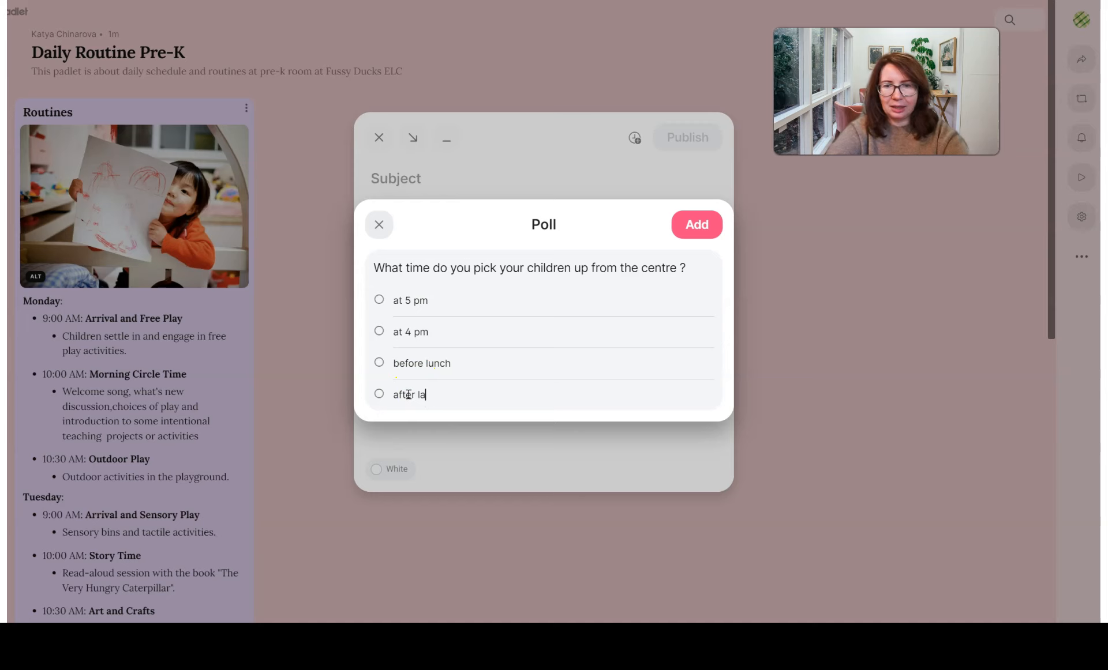
{"action": "type", "text": "te snak"}
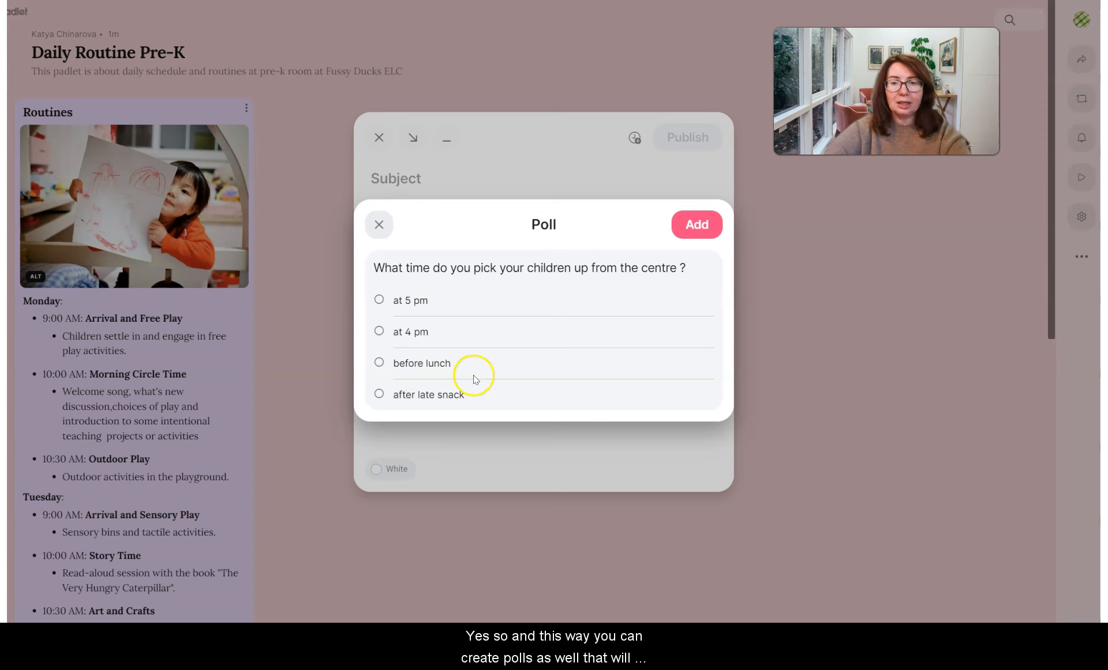
{"action": "left_click", "coordinate": [691, 231]}
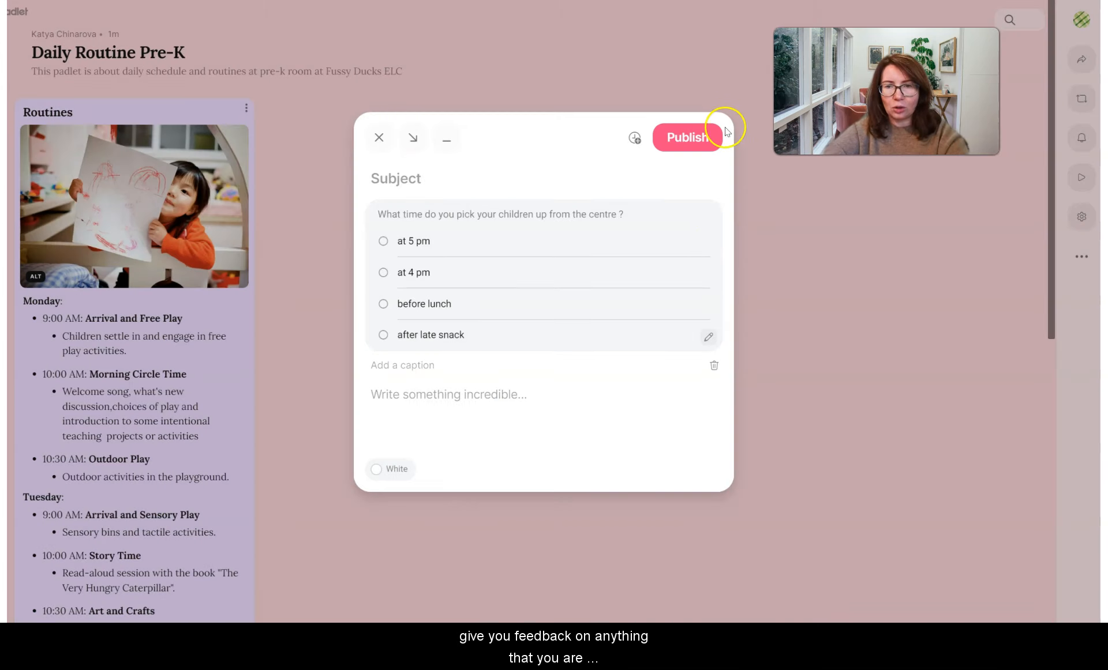
- Set the poll post's subject to "Our Poll" and publish the post
{"action": "left_click", "coordinate": [482, 171]}
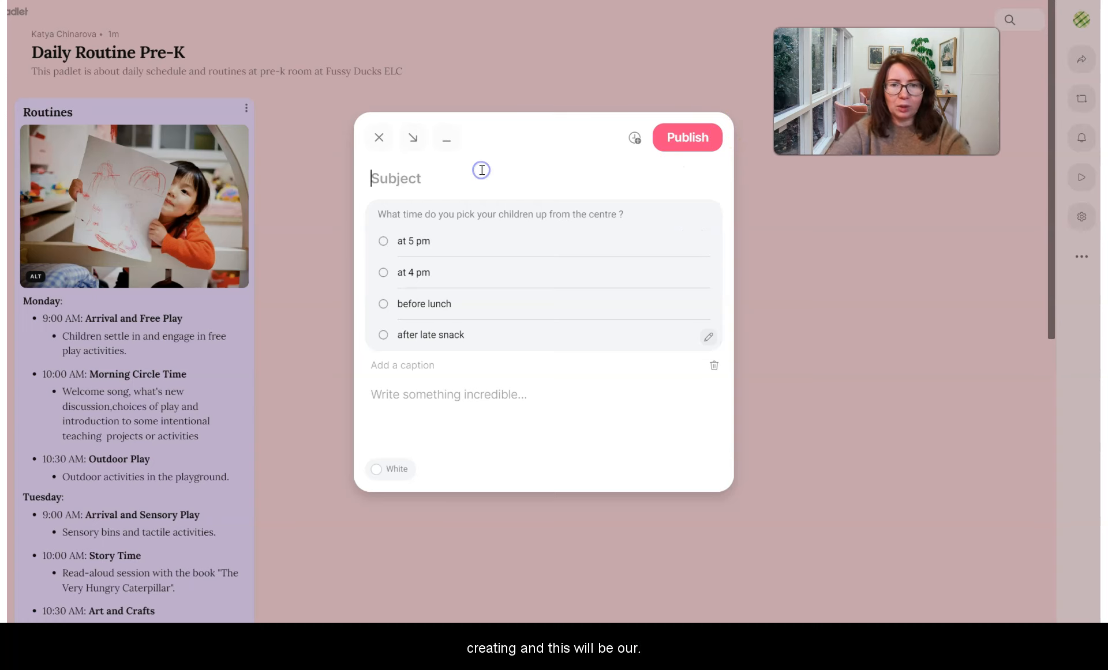
{"action": "type", "text": "Our Poll"}
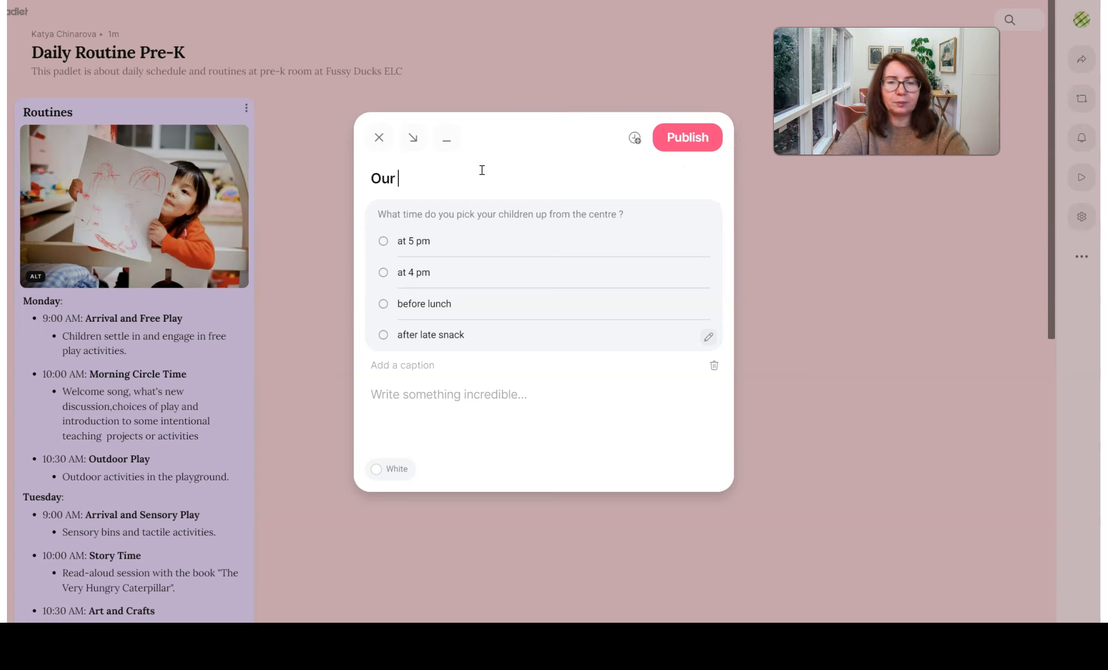
{"action": "left_click", "coordinate": [538, 171]}
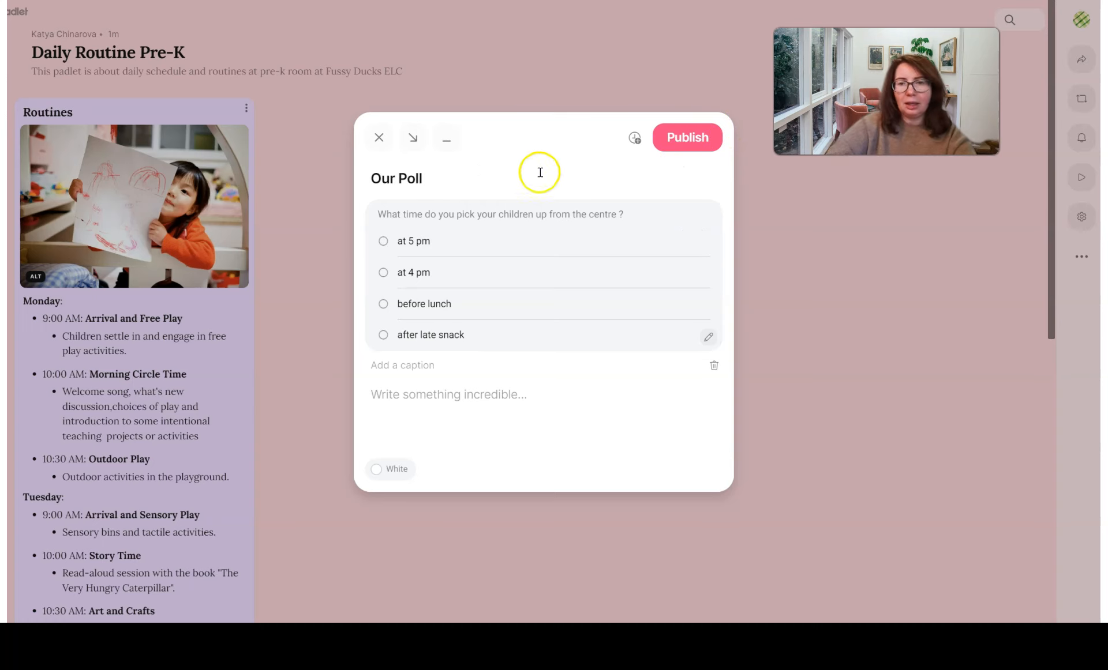
{"action": "left_click", "coordinate": [678, 140]}
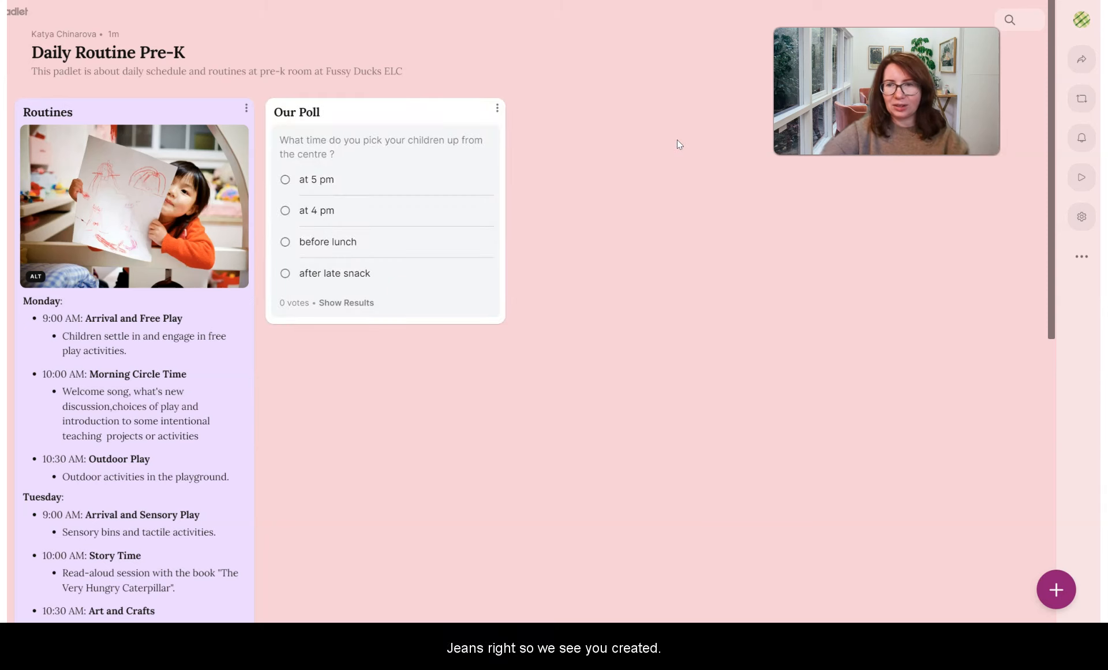
- Reorder the wall so the Our Poll post comes before the Routines post
{"action": "left_click", "coordinate": [357, 120]}
{"action": "left_click_drag", "start_coordinate": [181, 114], "coordinate": [426, 120]}
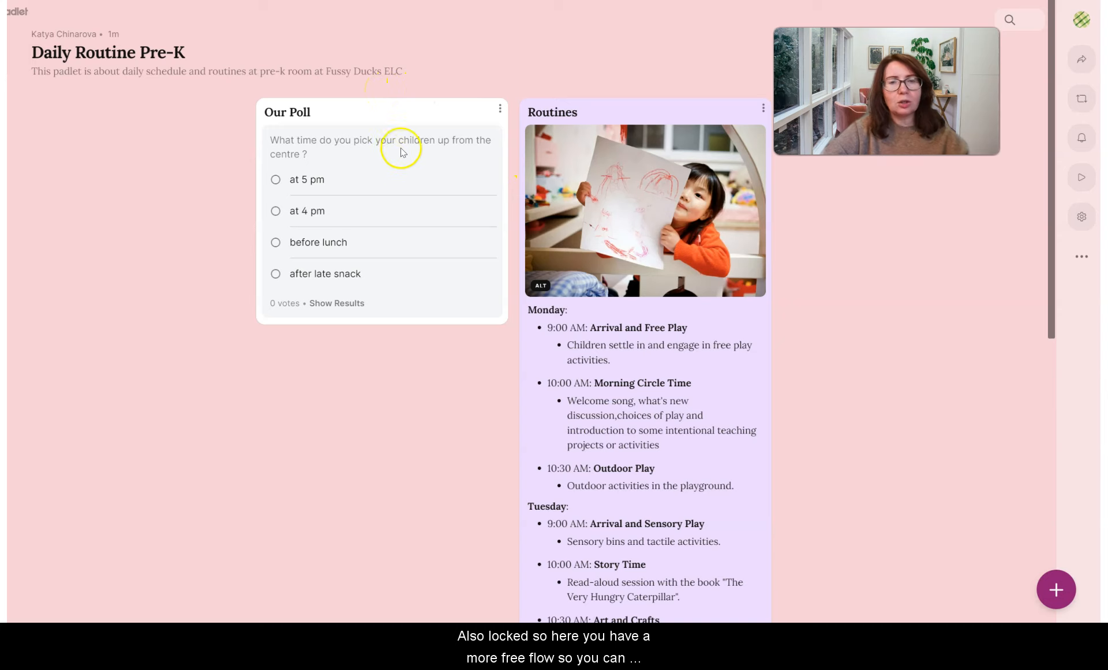
- Check the layout format in the padlet's settings and close them without changes
{"action": "left_click", "coordinate": [1081, 225]}
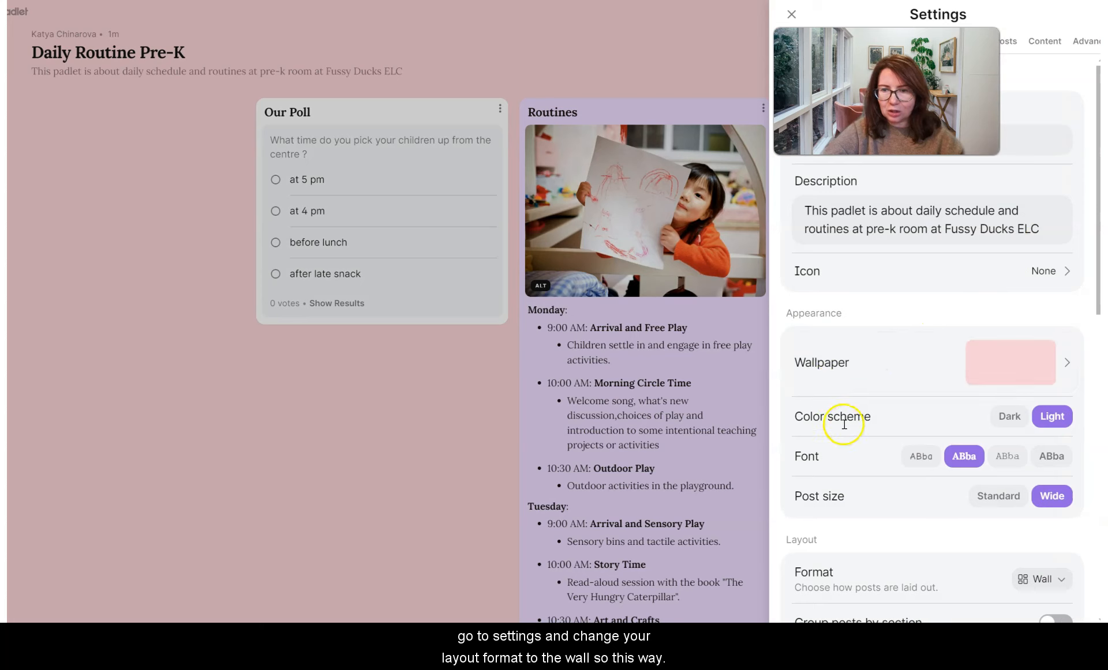
{"action": "scroll", "coordinate": [831, 467], "scroll_direction": "down", "scroll_amount": 1}
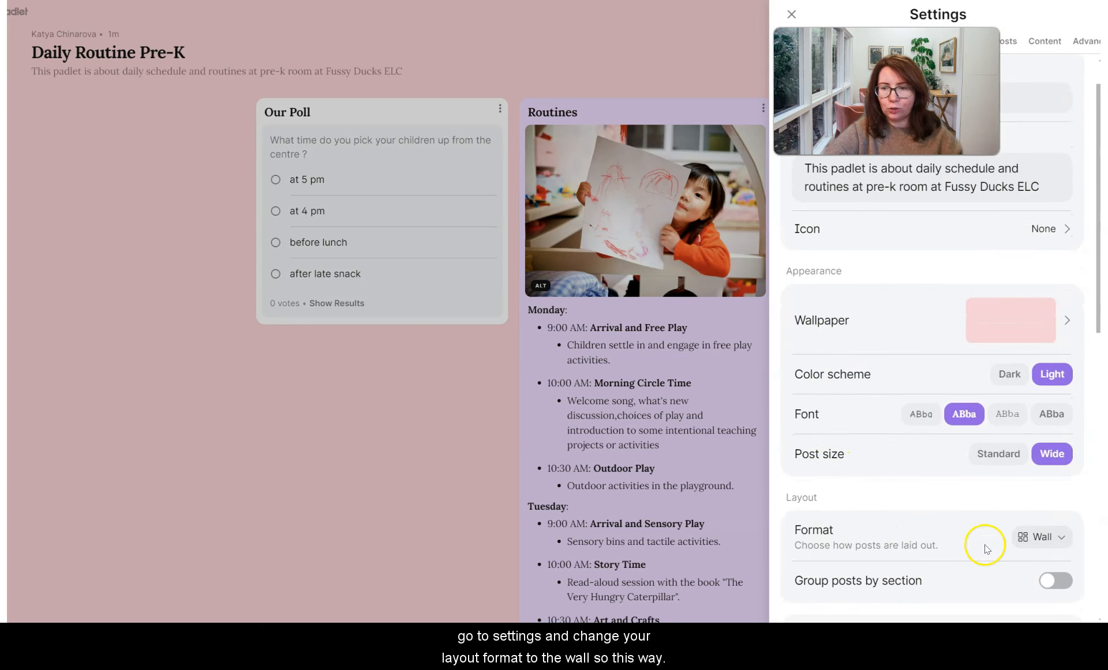
{"action": "left_click", "coordinate": [347, 444]}
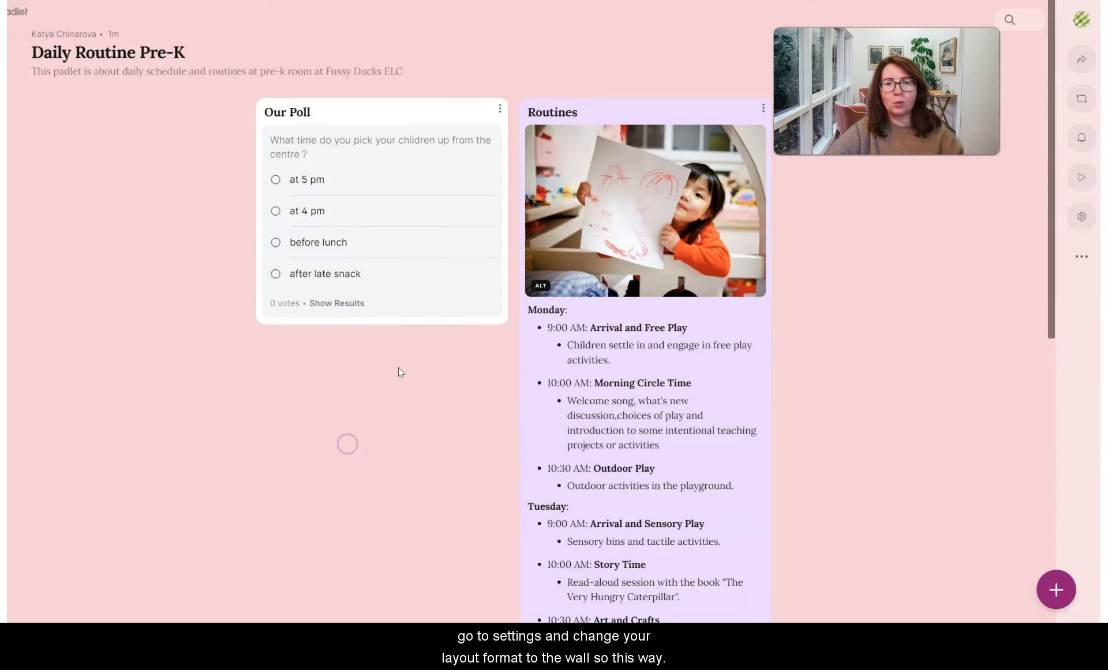
- Move the Routines post ahead of Our Poll, and return Our Poll to first place
{"action": "left_click_drag", "start_coordinate": [591, 244], "coordinate": [156, 255]}
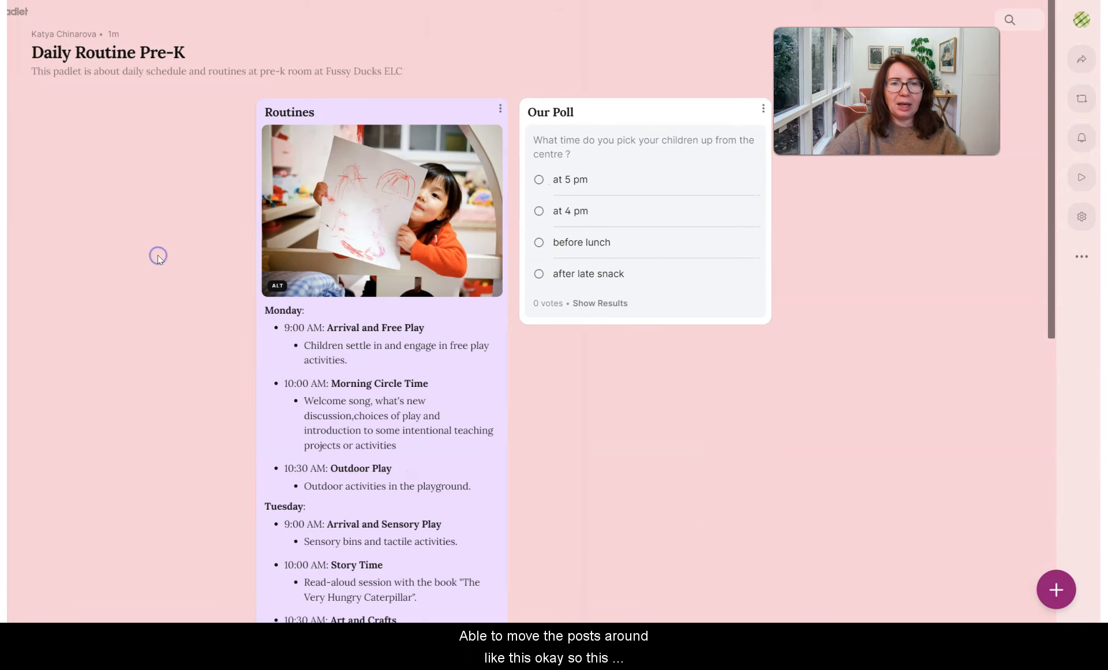
{"action": "left_click_drag", "start_coordinate": [559, 181], "coordinate": [31, 232]}
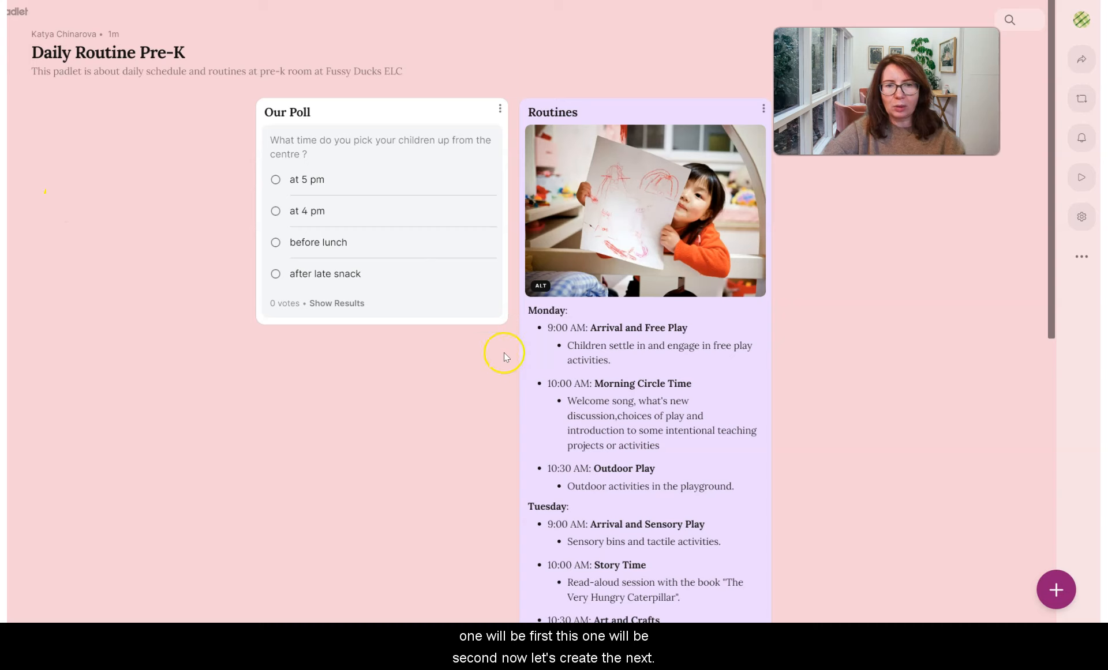
- Start a new post, search the web images for "menu" and attach the Wang's Chinese Restaurant takeaway menu picture
{"action": "left_click", "coordinate": [1056, 590]}
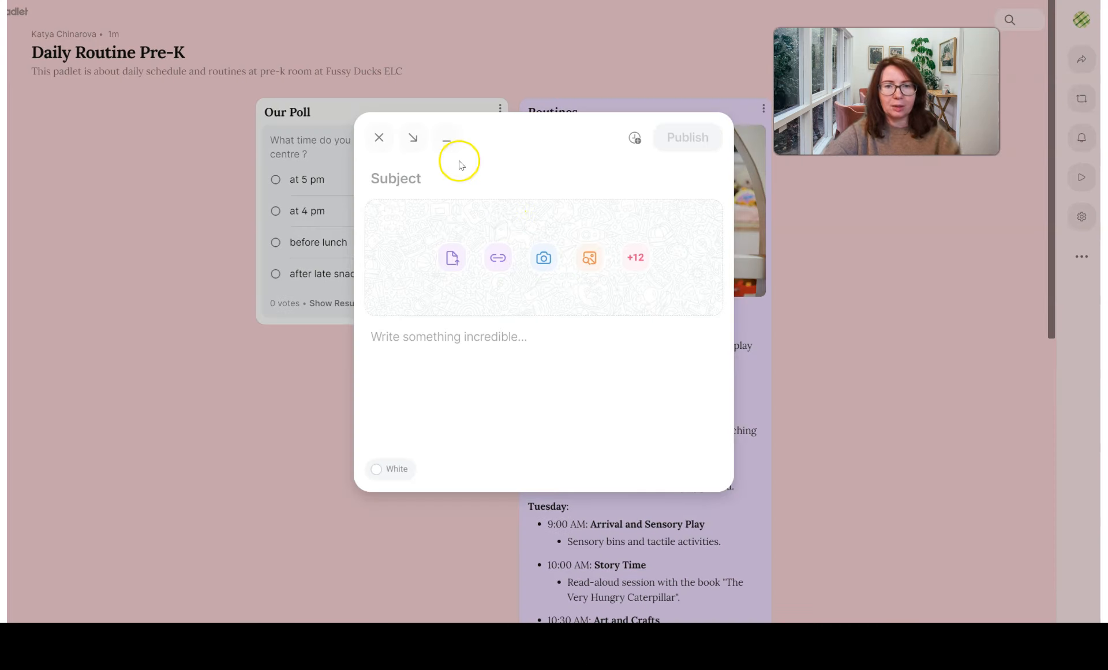
{"action": "left_click", "coordinate": [591, 260]}
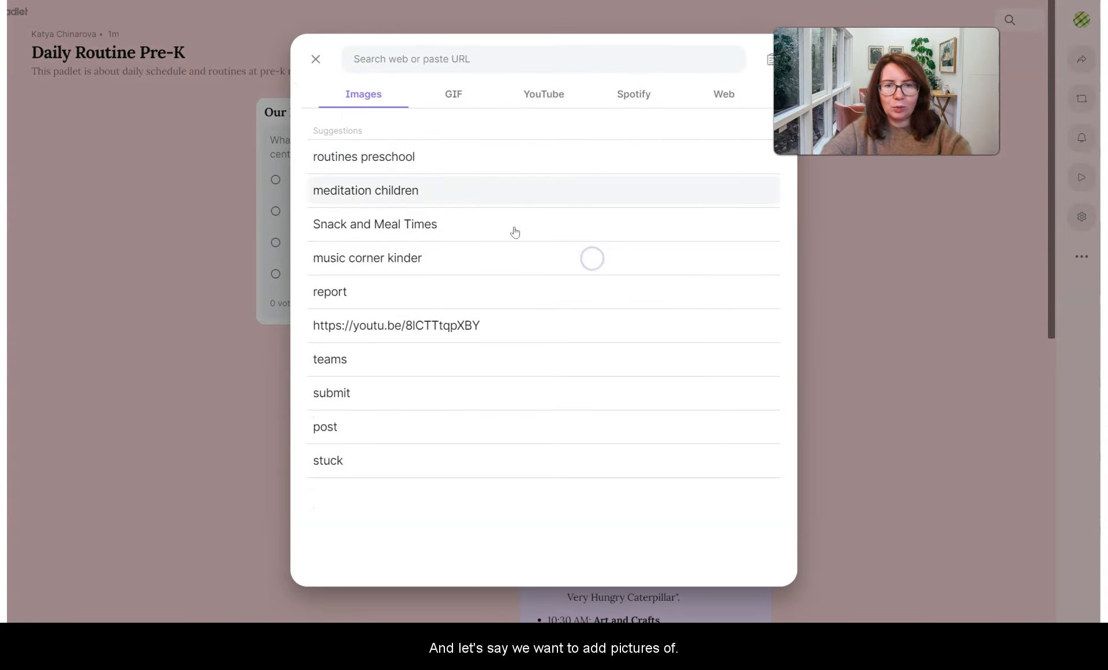
{"action": "left_click", "coordinate": [425, 61]}
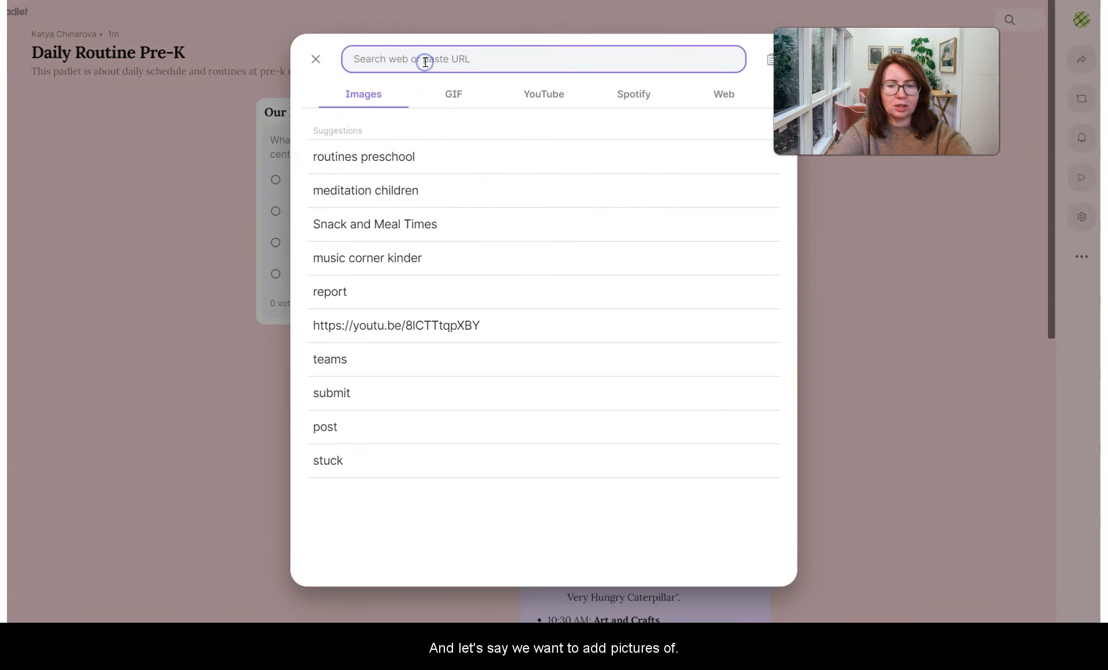
{"action": "type", "text": "menu"}
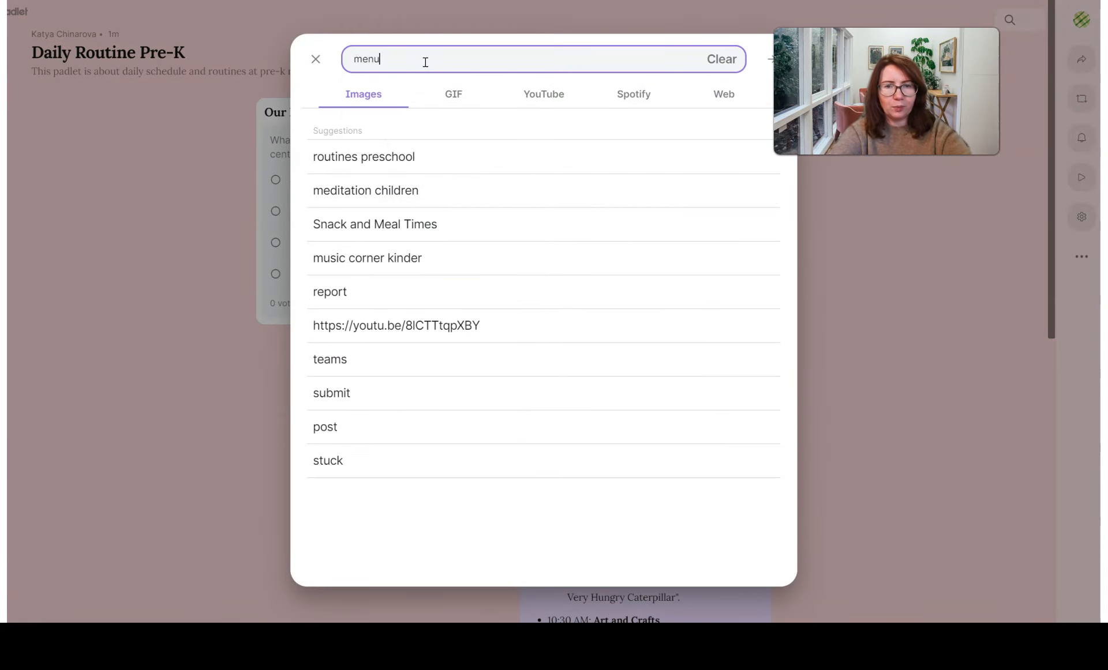
{"action": "key", "text": "Return"}
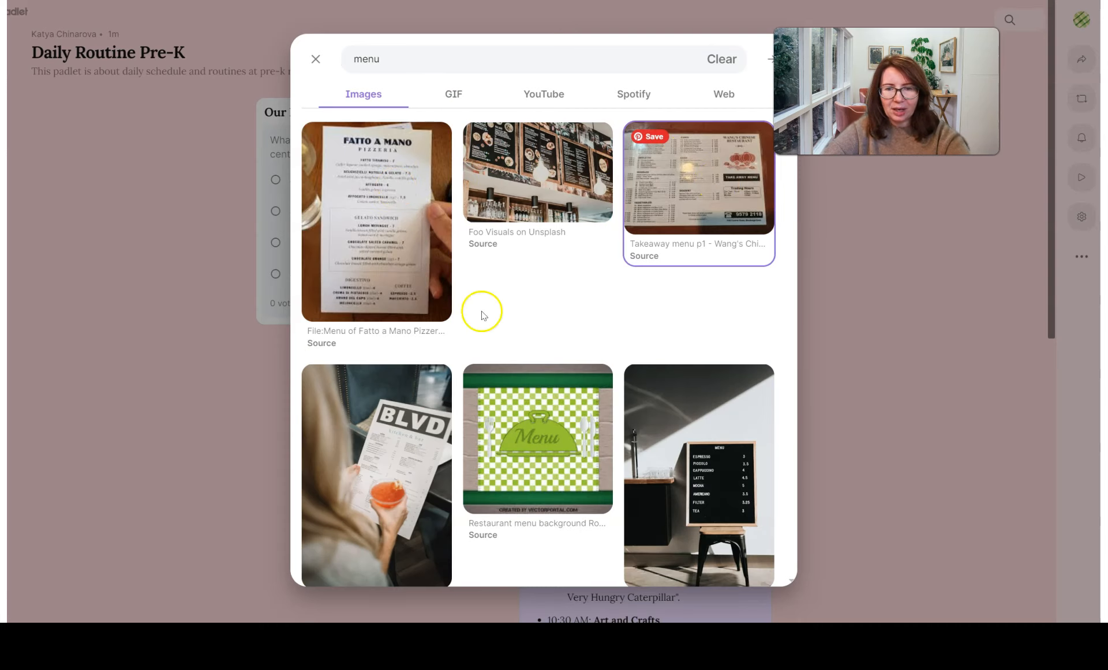
{"action": "left_click", "coordinate": [719, 172]}
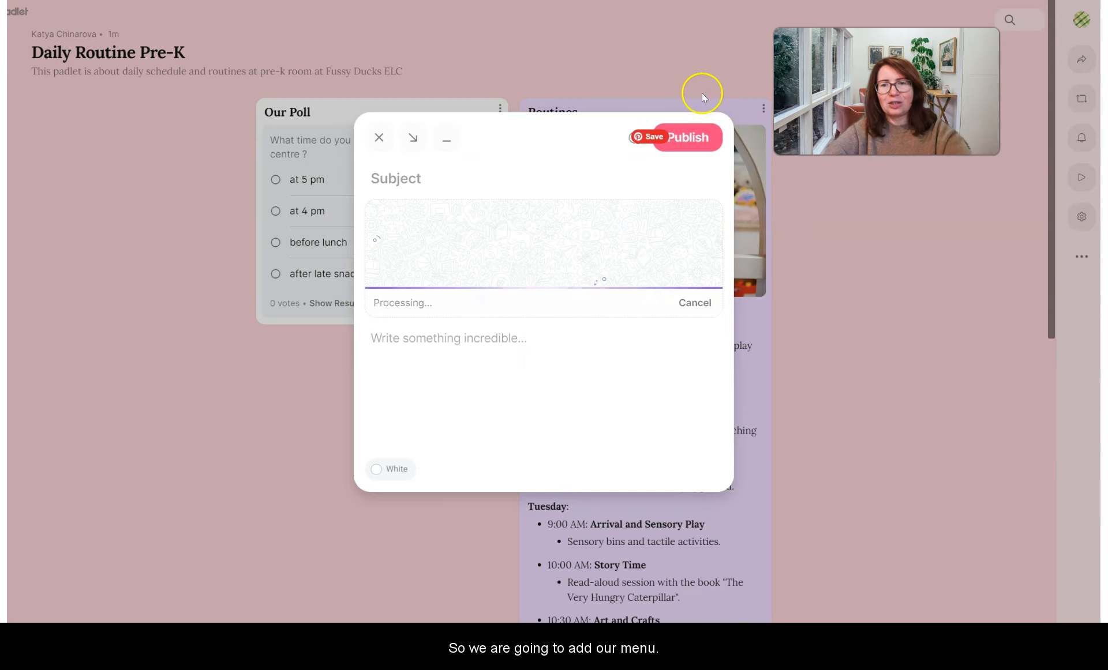
- Set the menu post's subject to "Our menu" and publish the post
{"action": "left_click", "coordinate": [498, 137]}
{"action": "type", "text": "O"}
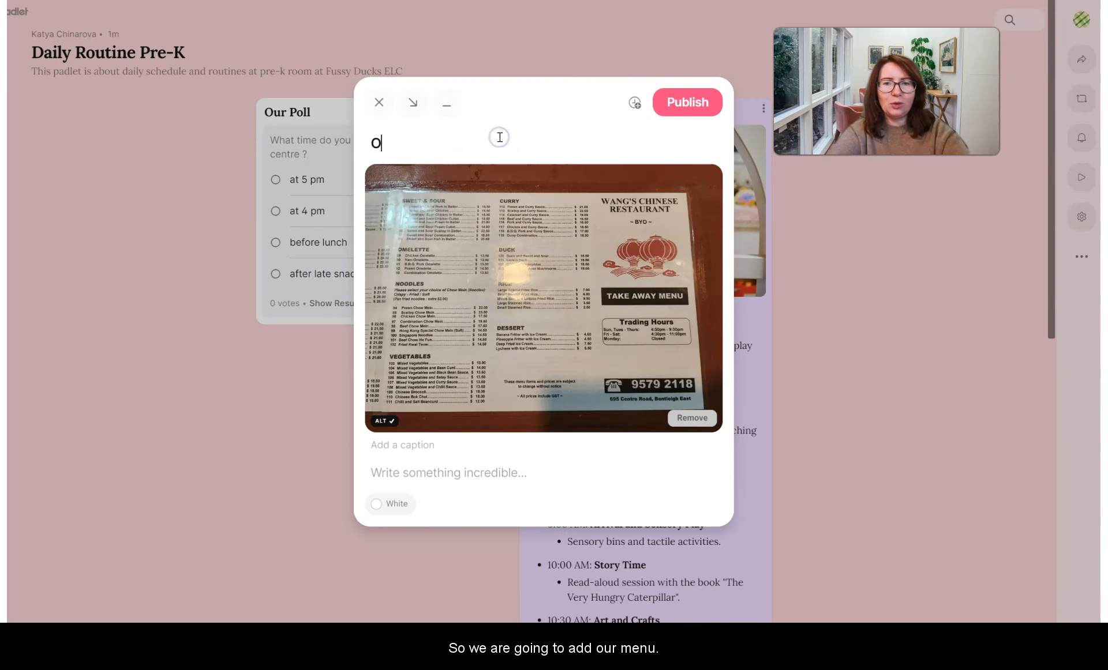
{"action": "type", "text": "ur menu"}
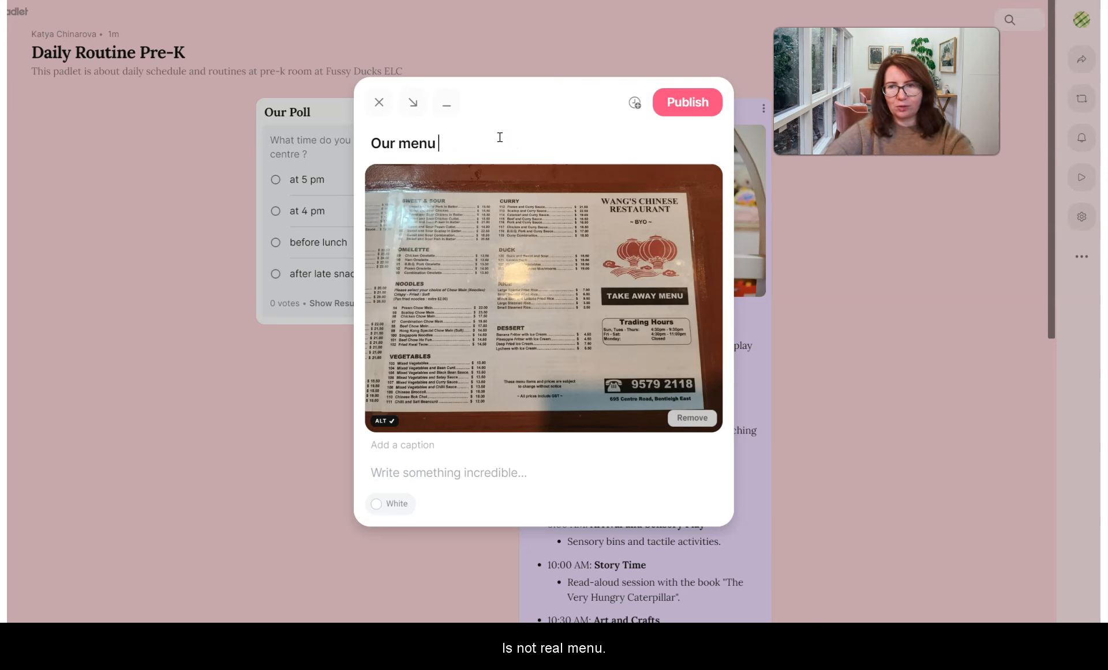
{"action": "left_click", "coordinate": [700, 100]}
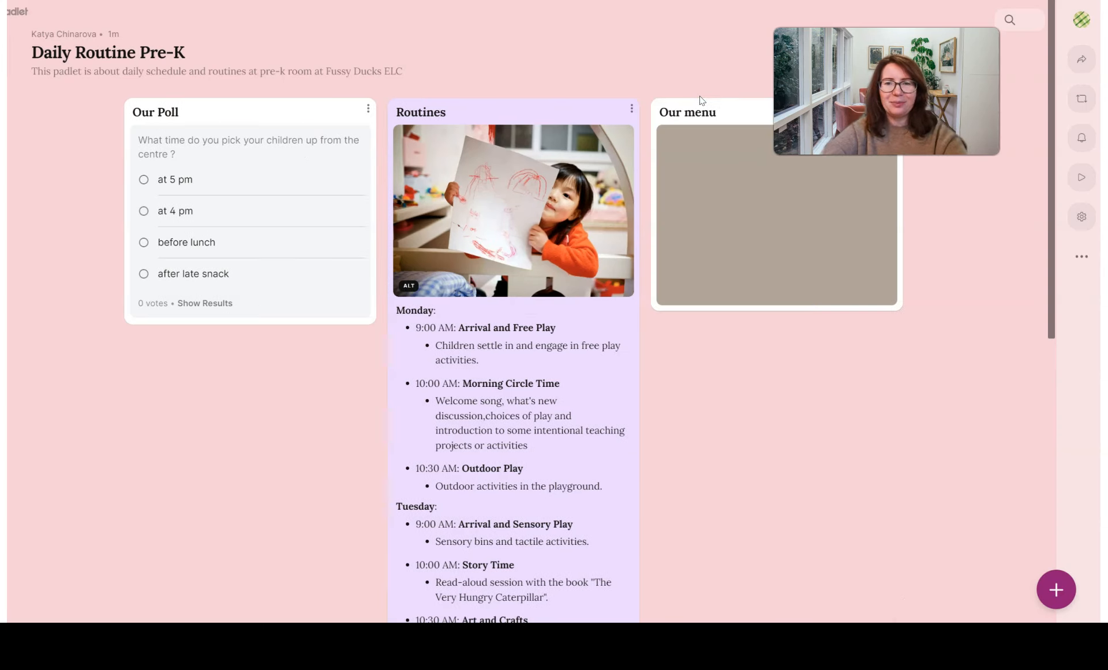
- Try out different positions for the posts on the wall, keeping the order Our Poll, Routines, Our menu
{"action": "left_click_drag", "start_coordinate": [797, 229], "coordinate": [348, 414]}
{"action": "left_click_drag", "start_coordinate": [250, 244], "coordinate": [920, 251]}
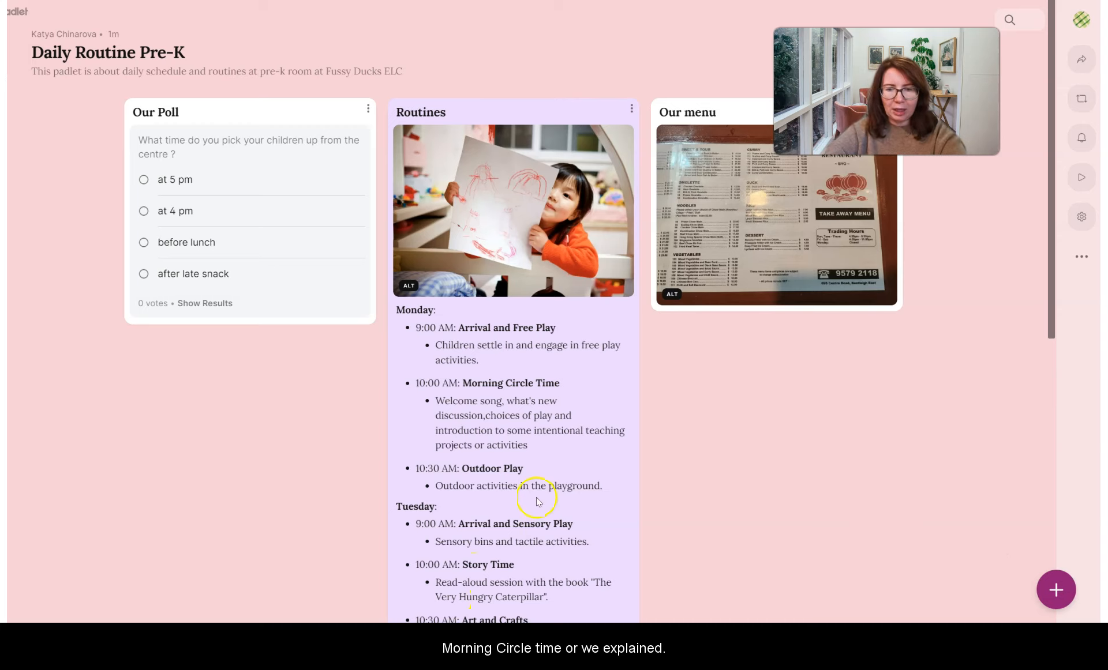
- Review the Monday to Friday schedule in the Routines post
{"action": "scroll", "coordinate": [536, 498], "scroll_direction": "down", "scroll_amount": 1}
{"action": "scroll", "coordinate": [535, 500], "scroll_direction": "down", "scroll_amount": 2}
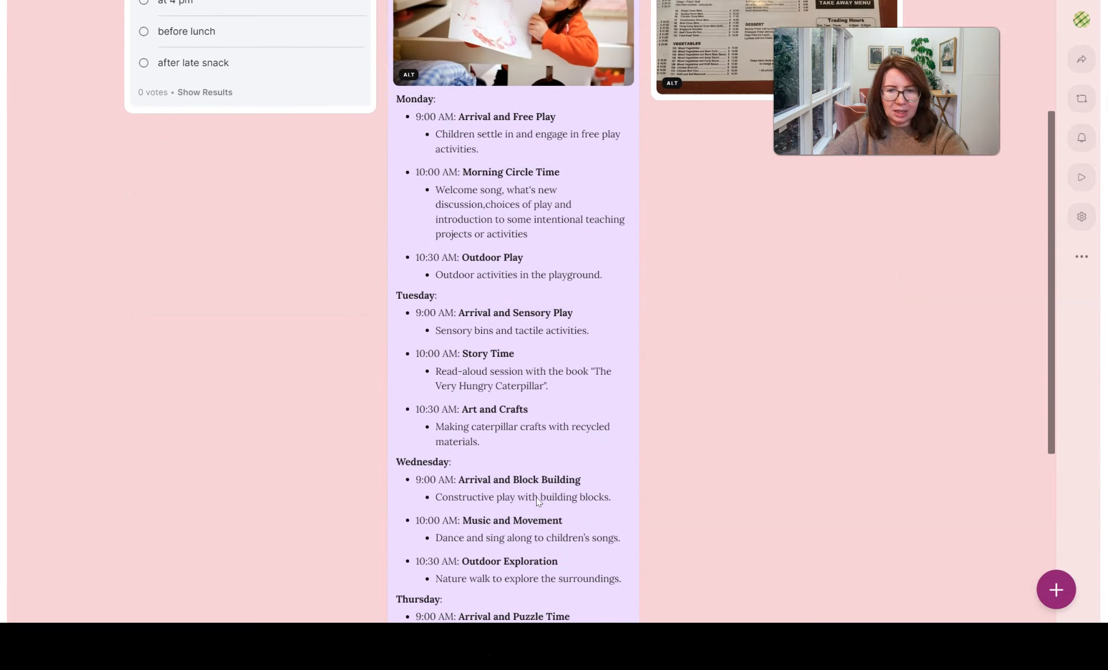
{"action": "scroll", "coordinate": [535, 499], "scroll_direction": "down", "scroll_amount": 2}
{"action": "scroll", "coordinate": [536, 499], "scroll_direction": "down", "scroll_amount": 3}
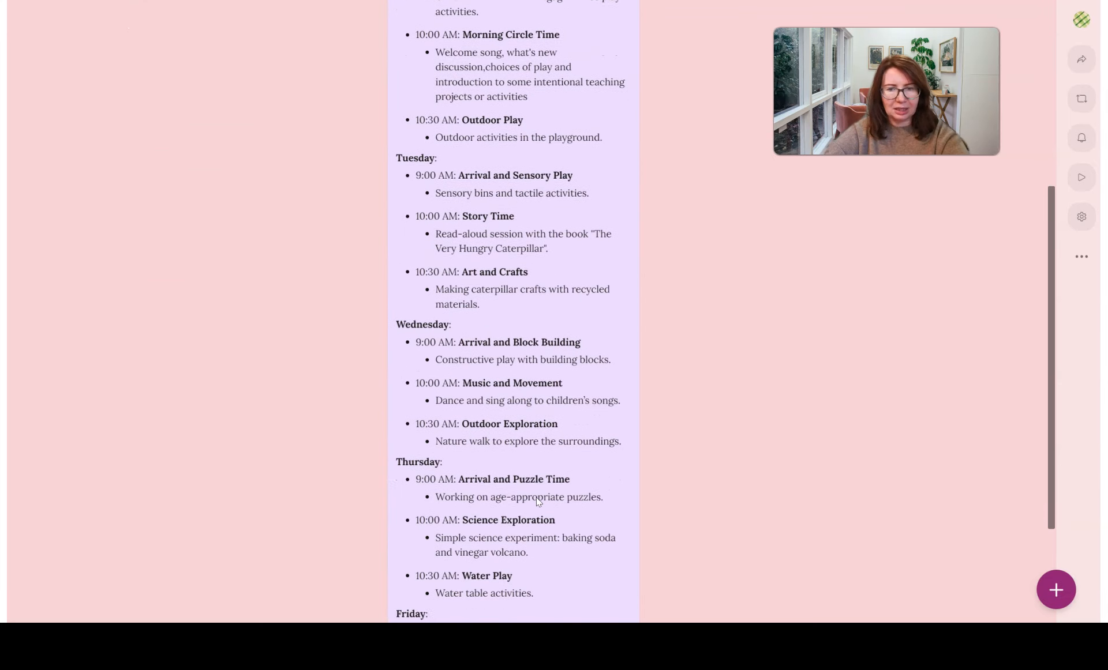
{"action": "scroll", "coordinate": [535, 500], "scroll_direction": "down", "scroll_amount": 1}
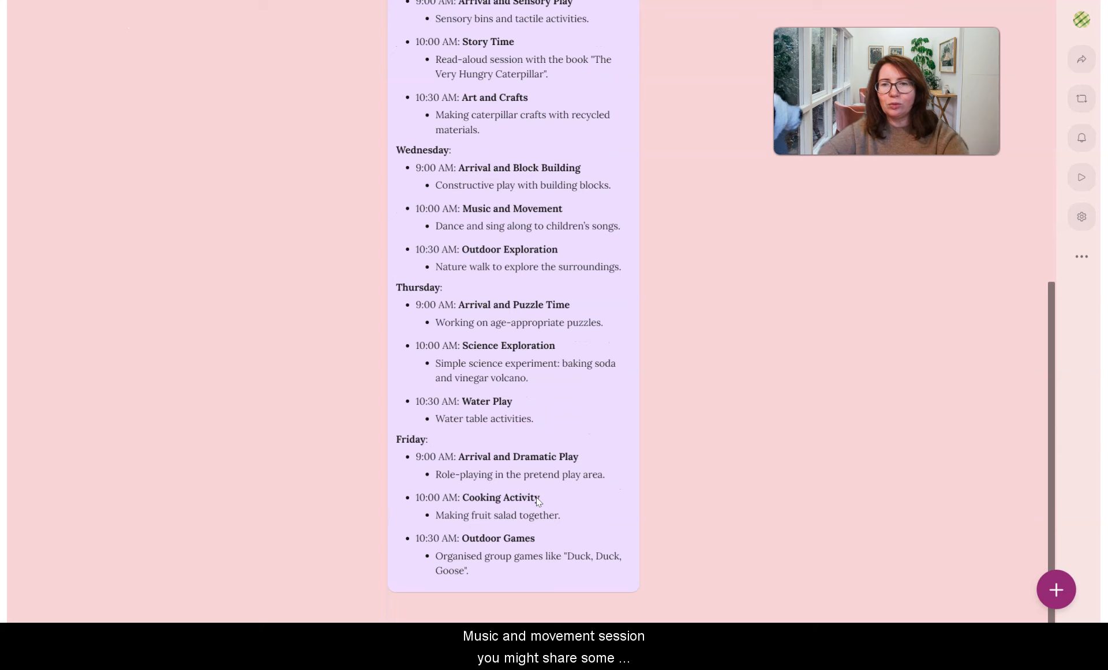
{"action": "scroll", "coordinate": [535, 497], "scroll_direction": "up", "scroll_amount": 10}
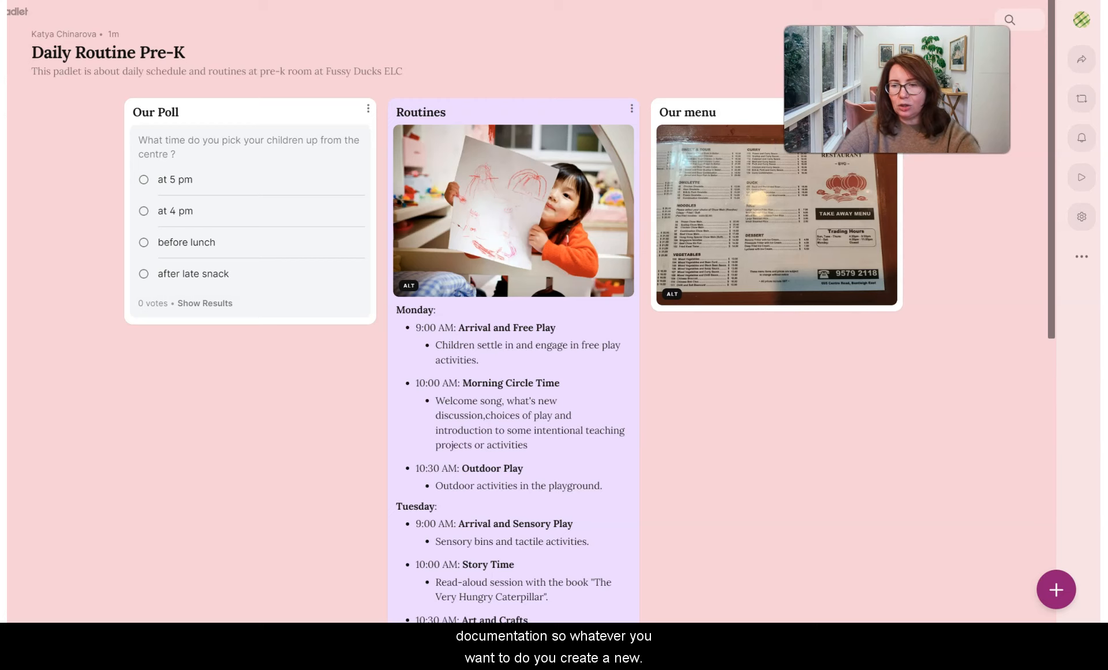
- Examine all the attachment types offered for a new post, and close the empty post without publishing it
{"action": "left_click", "coordinate": [1056, 589]}
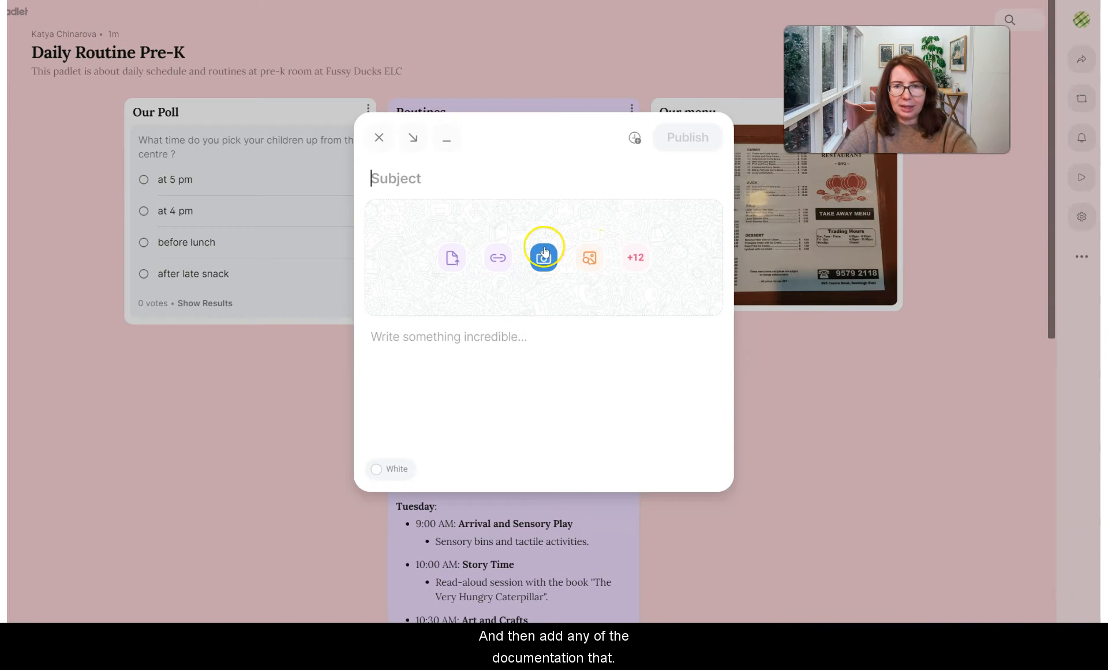
{"action": "left_click", "coordinate": [634, 257]}
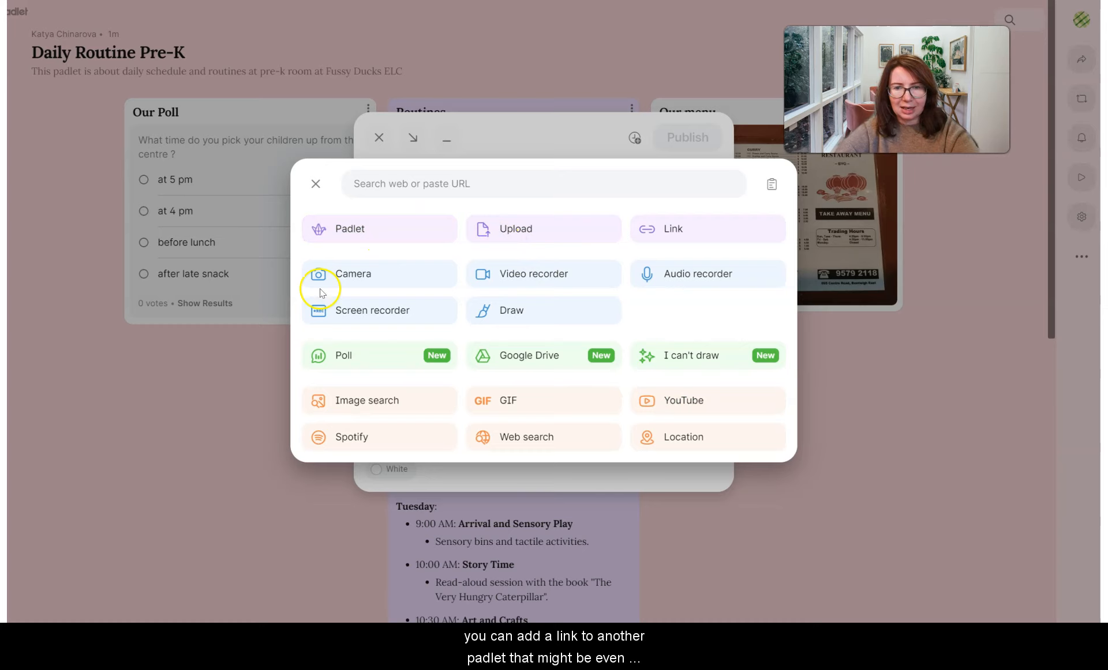
{"action": "left_click", "coordinate": [316, 184]}
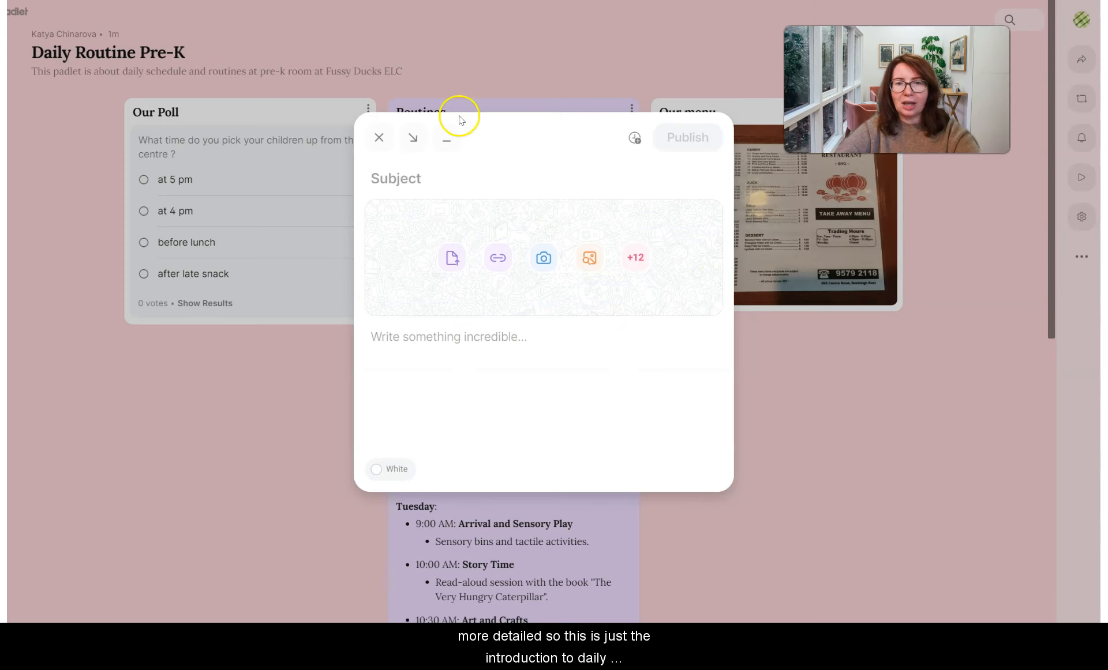
{"action": "left_click", "coordinate": [379, 137]}
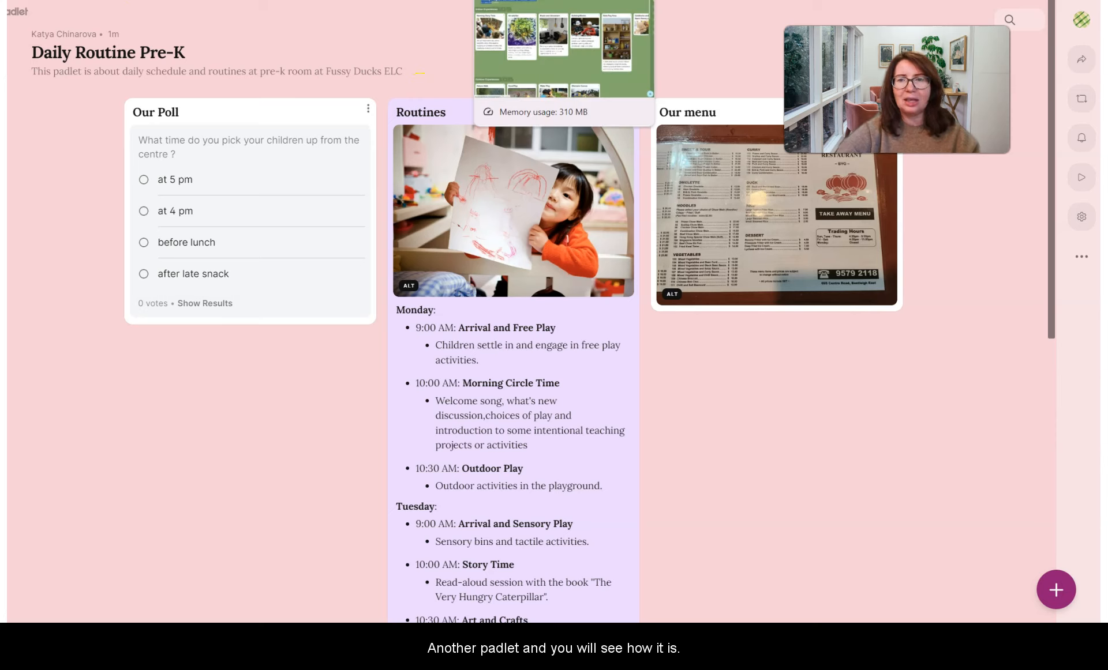
- Switch to the Weekly Program Schedule for Kinder Room padlet and look through its sections from Indoor Experiences to Spontaneous Experiences
{"action": "left_click", "coordinate": [519, 0]}
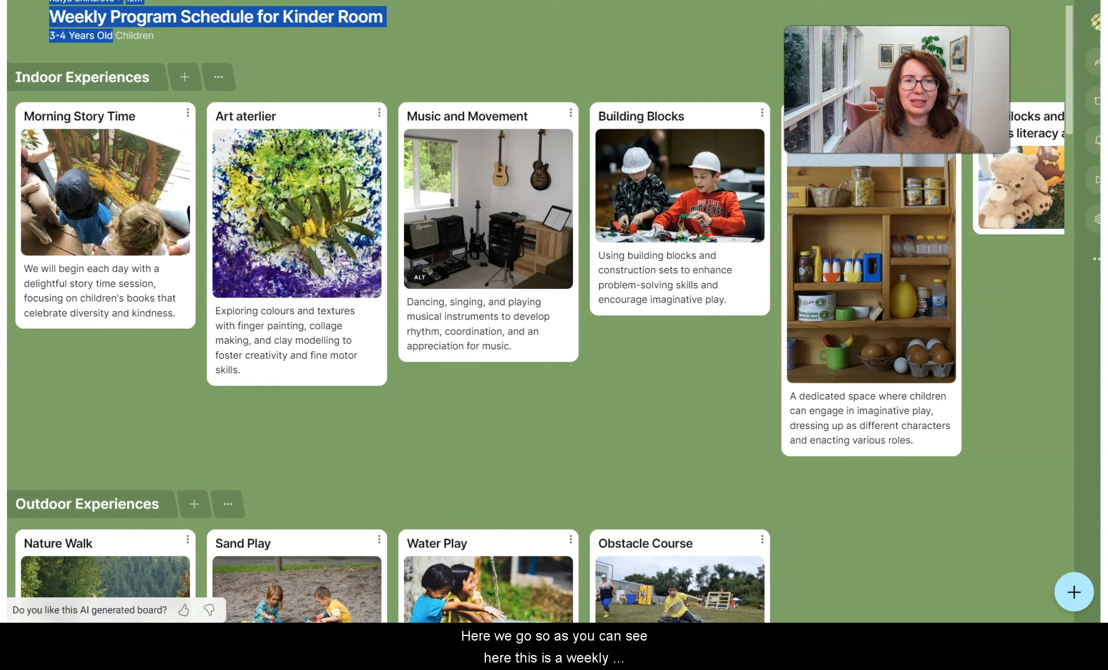
{"action": "scroll", "coordinate": [167, 298], "scroll_direction": "up", "scroll_amount": 1}
{"action": "scroll", "coordinate": [181, 300], "scroll_direction": "down", "scroll_amount": 1}
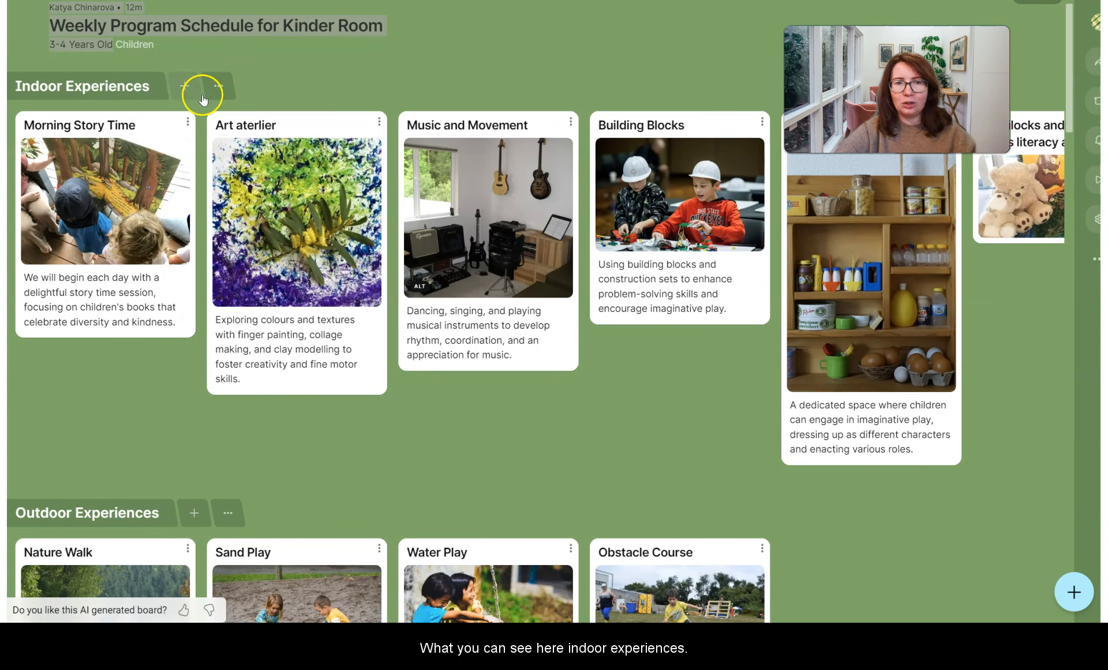
{"action": "scroll", "coordinate": [542, 205], "scroll_direction": "down", "scroll_amount": 2}
{"action": "scroll", "coordinate": [542, 205], "scroll_direction": "down", "scroll_amount": 7}
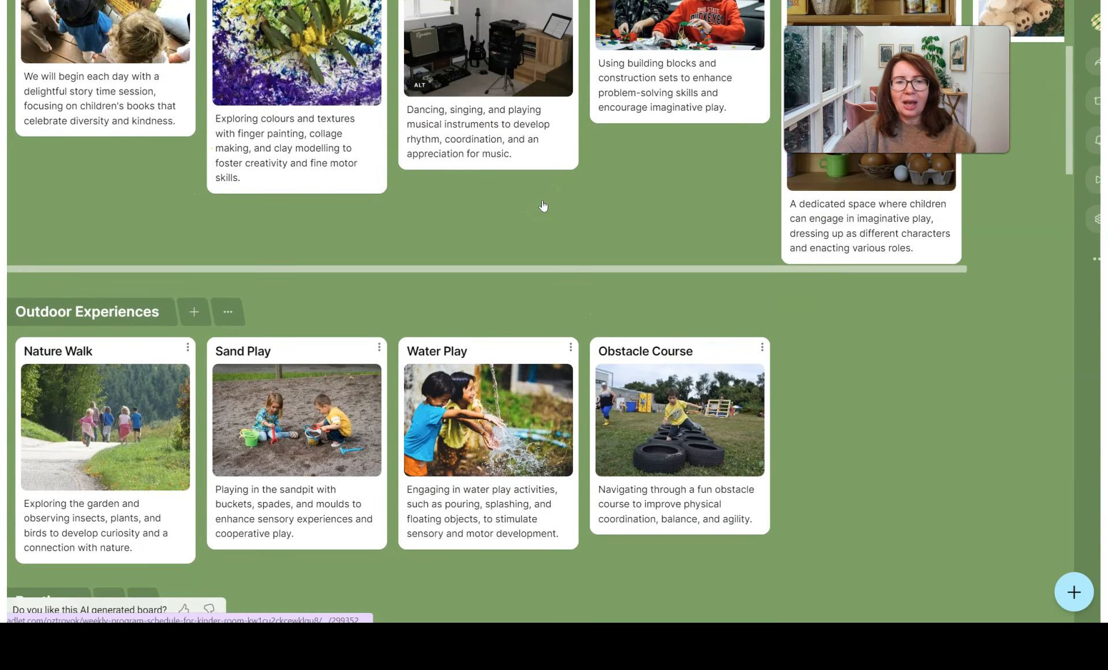
{"action": "scroll", "coordinate": [370, 348], "scroll_direction": "down", "scroll_amount": 10}
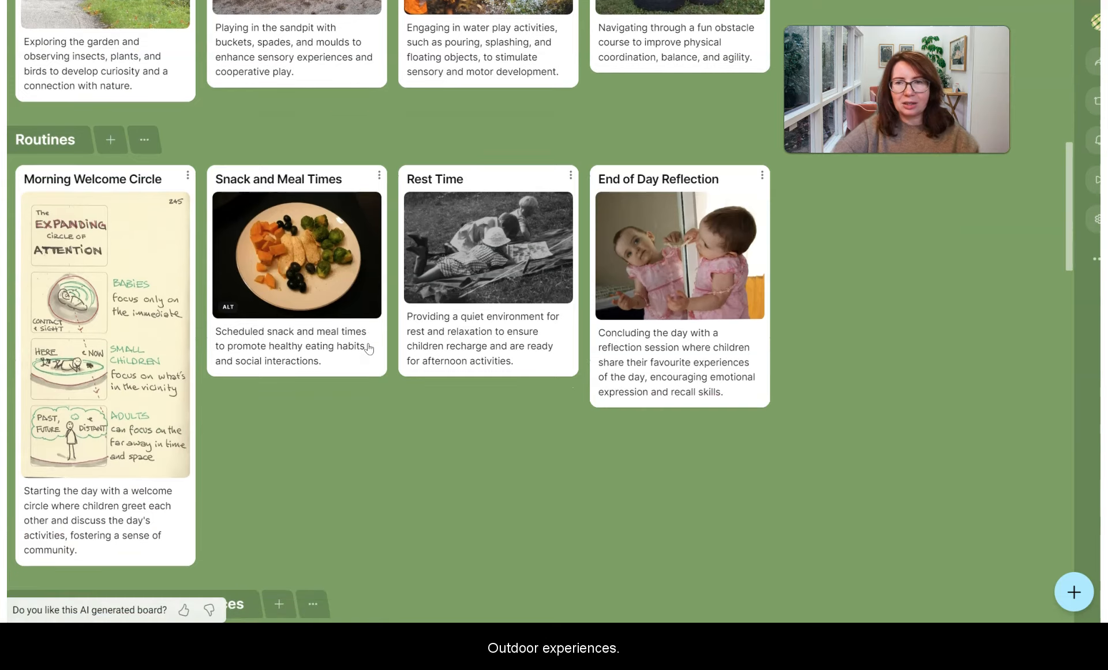
{"action": "scroll", "coordinate": [369, 348], "scroll_direction": "down", "scroll_amount": 5}
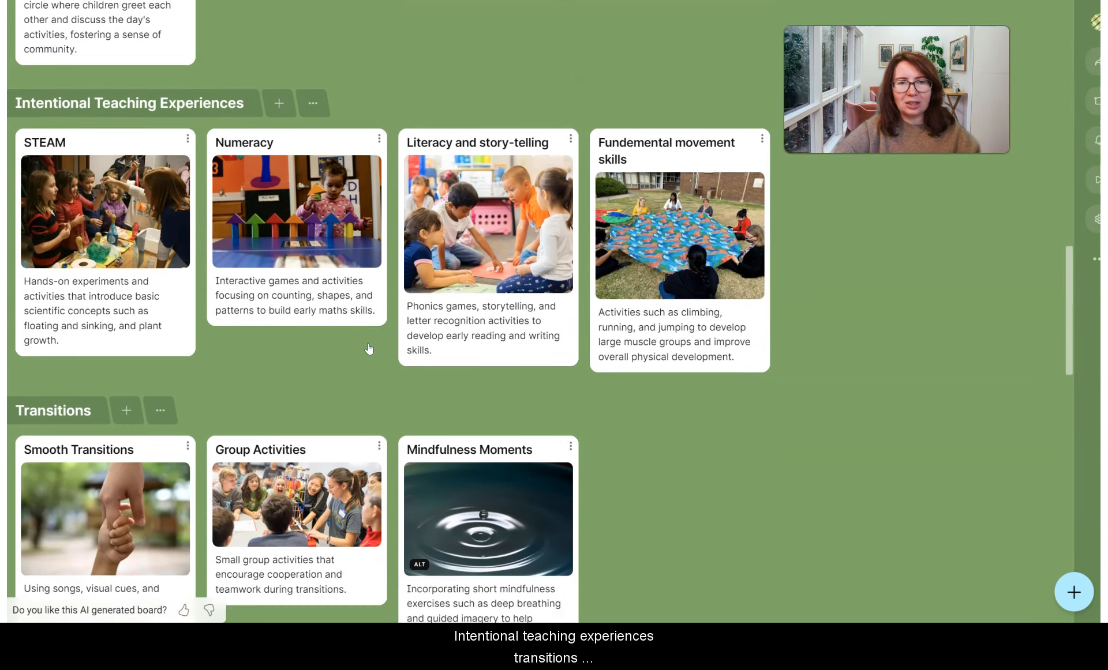
{"action": "scroll", "coordinate": [368, 348], "scroll_direction": "down", "scroll_amount": 5}
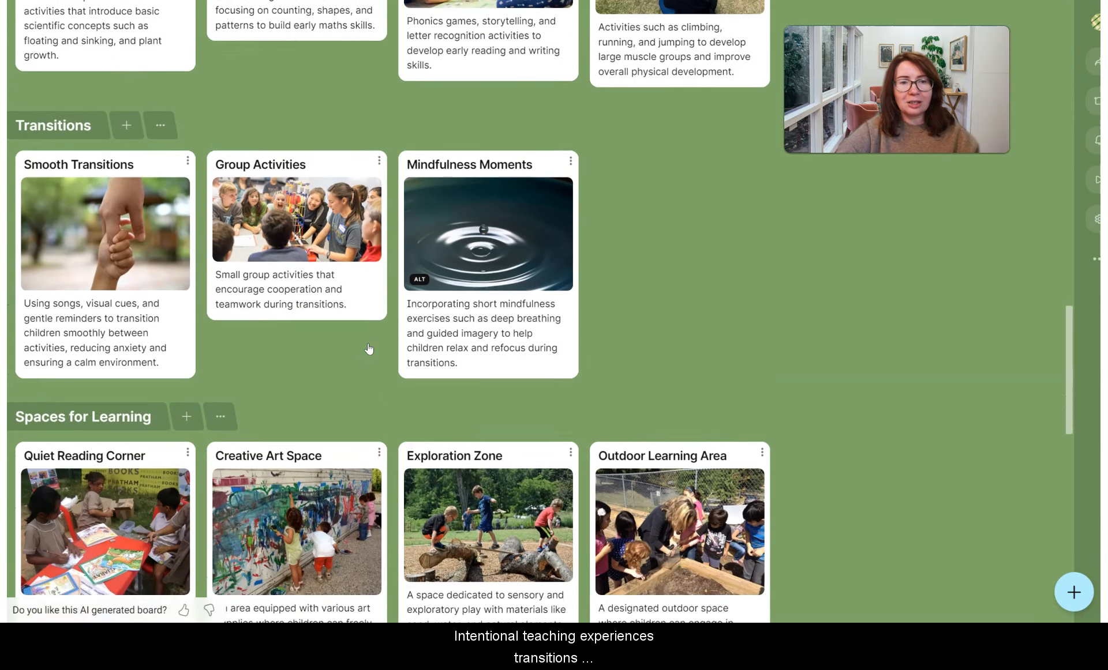
{"action": "scroll", "coordinate": [358, 394], "scroll_direction": "down", "scroll_amount": 5}
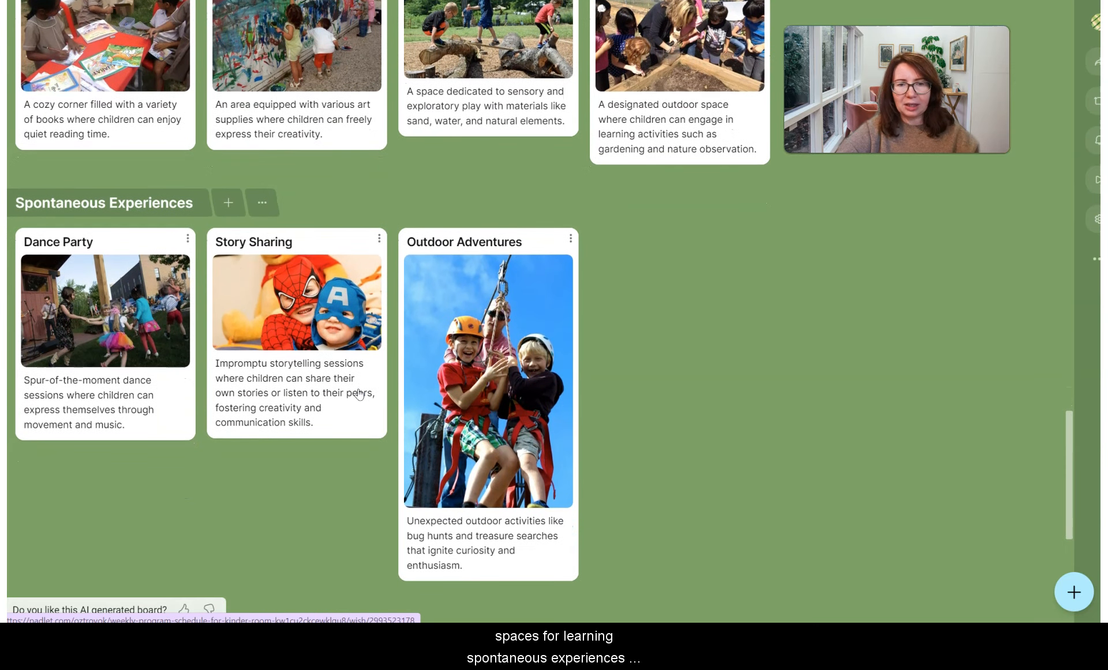
- Start a new post on the kinder room padlet and attach the picture of a felt board with animals and an apple tree
{"action": "scroll", "coordinate": [359, 394], "scroll_direction": "up", "scroll_amount": 5}
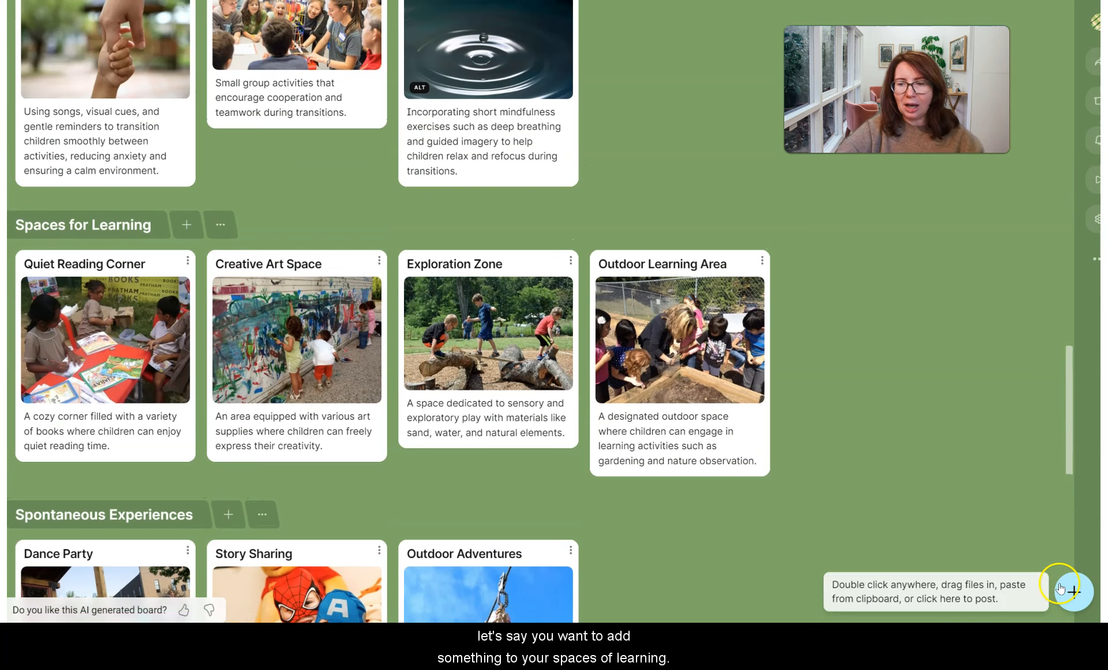
{"action": "left_click", "coordinate": [1091, 600]}
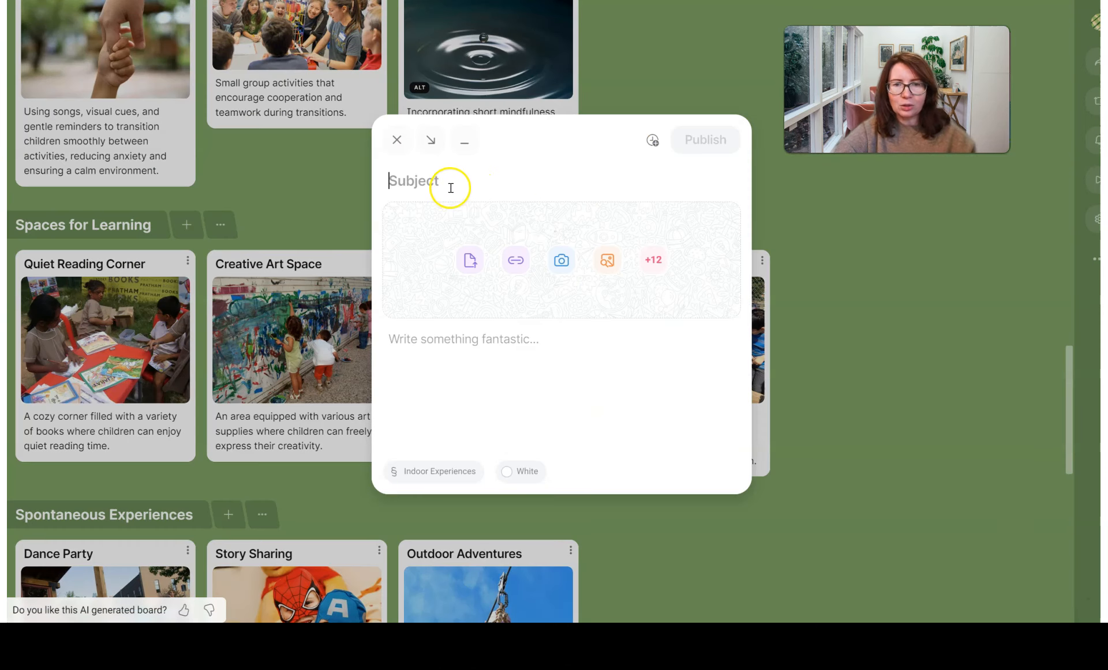
{"action": "left_click", "coordinate": [607, 260]}
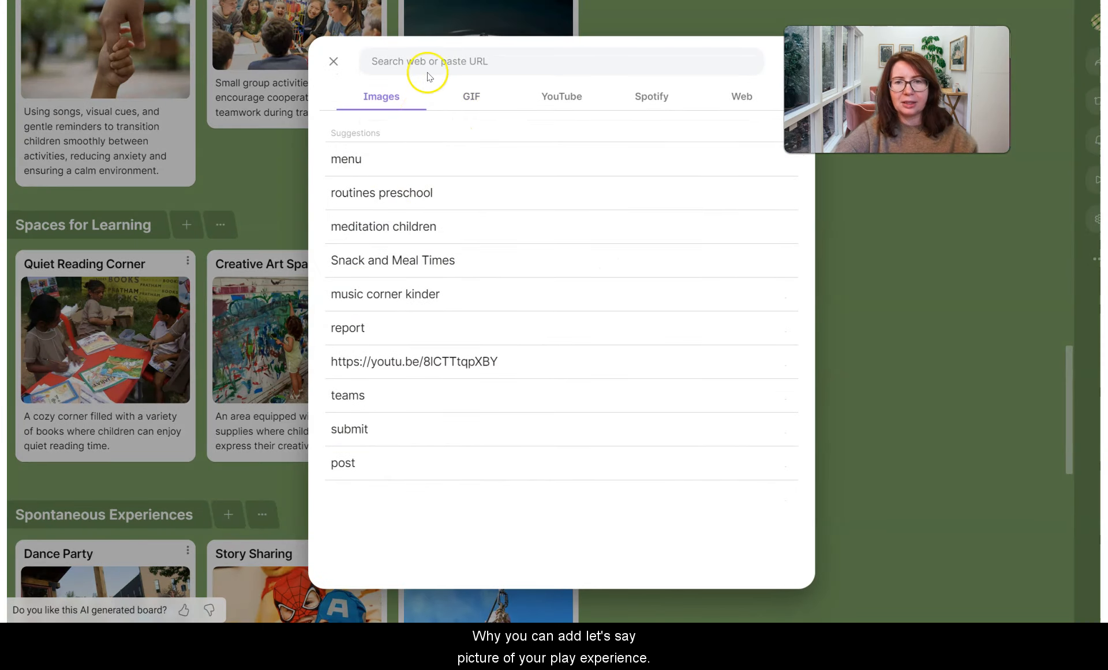
{"action": "left_click", "coordinate": [333, 60]}
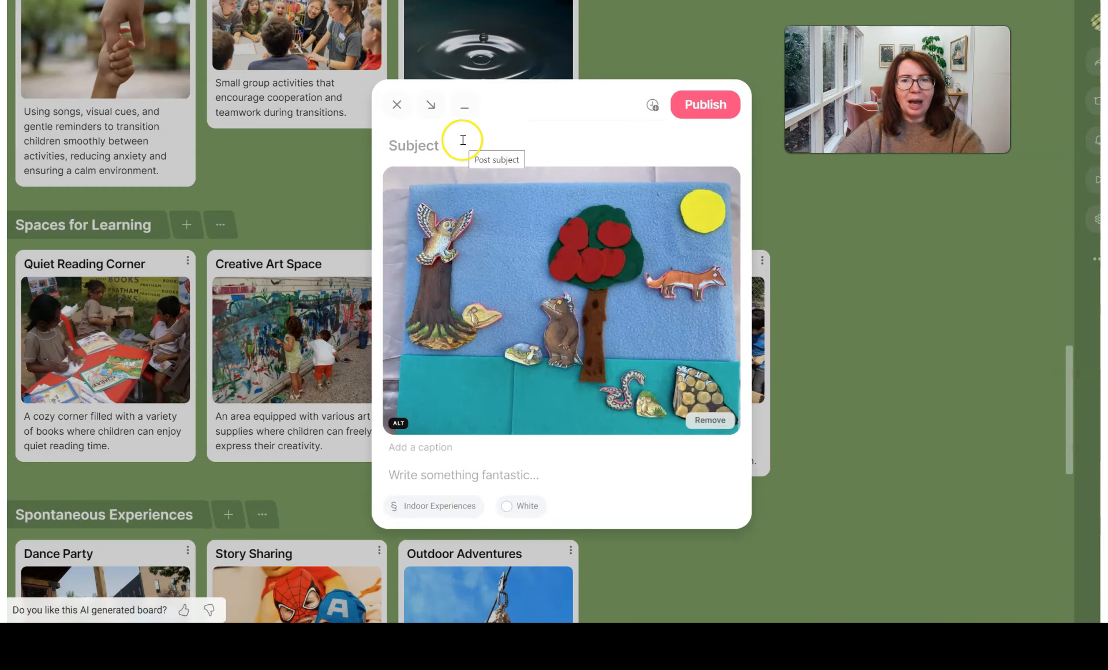
- Enter "Feltboards for emergent literacy and storytelling" as the subject of the felt board picture post
{"action": "left_click", "coordinate": [437, 143]}
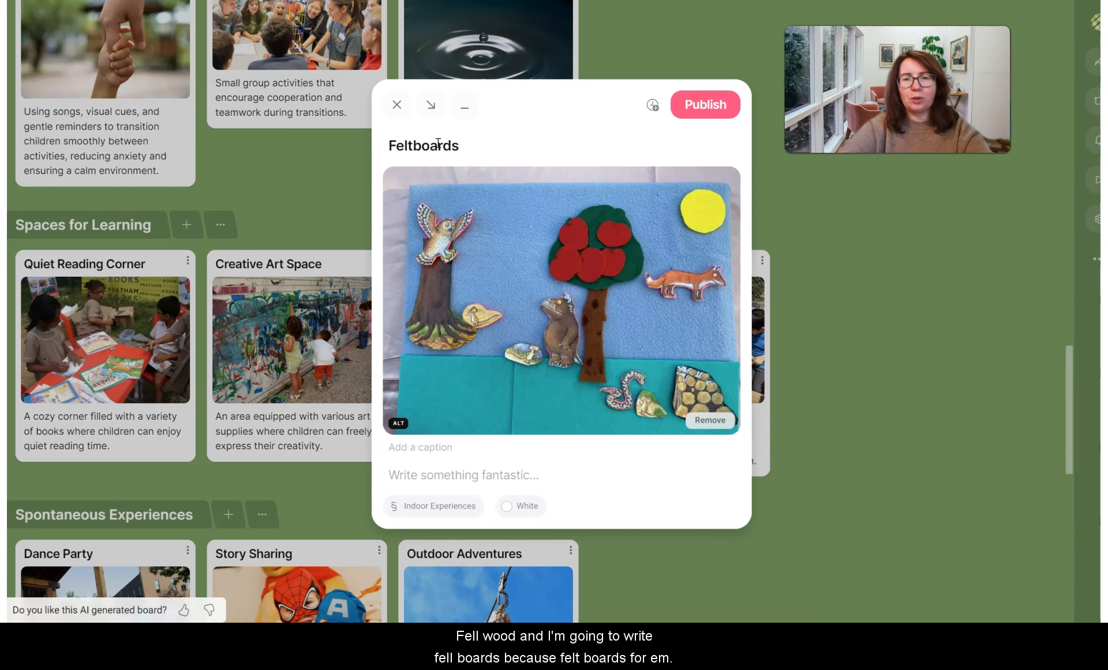
{"action": "type", "text": "Feltboards for eme"}
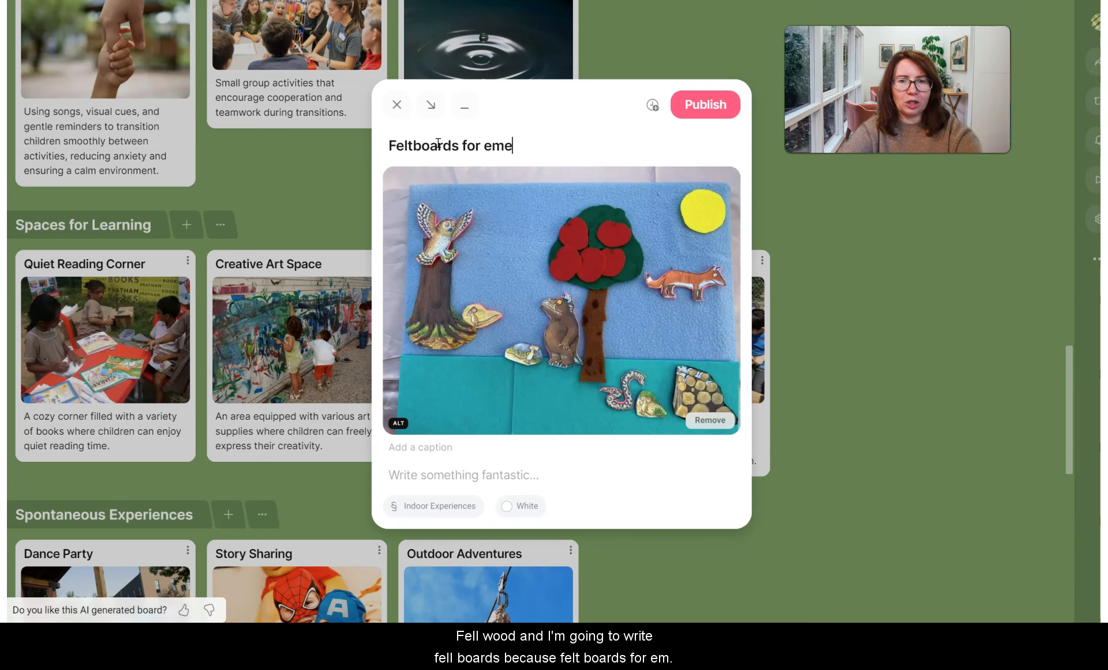
{"action": "type", "text": "rgn"}
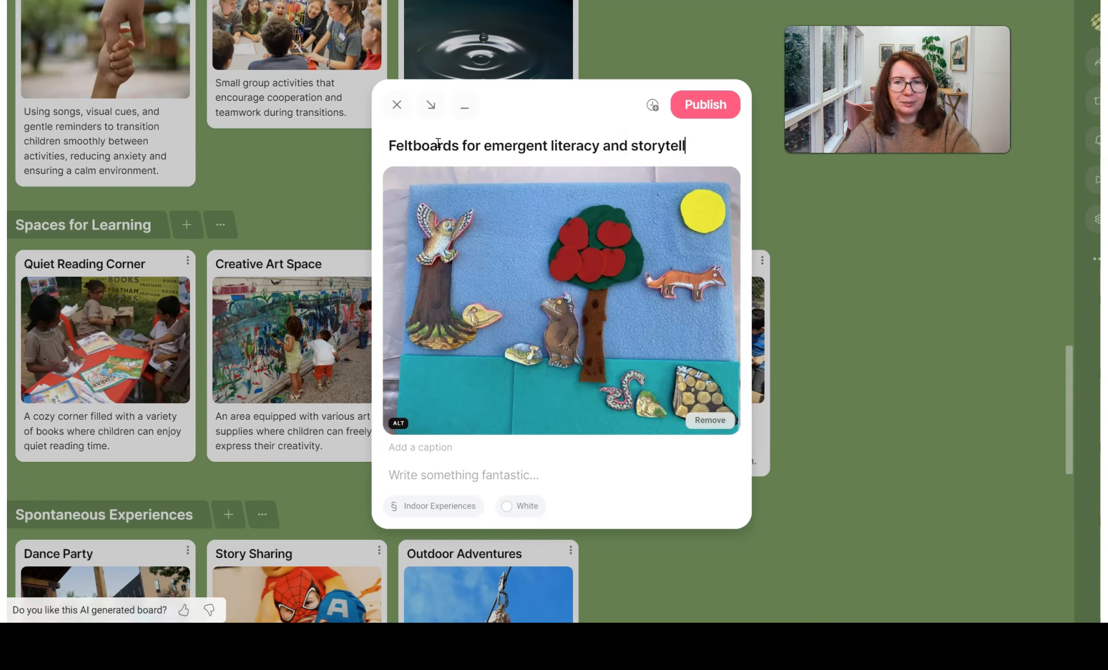
{"action": "type", "text": "ing"}
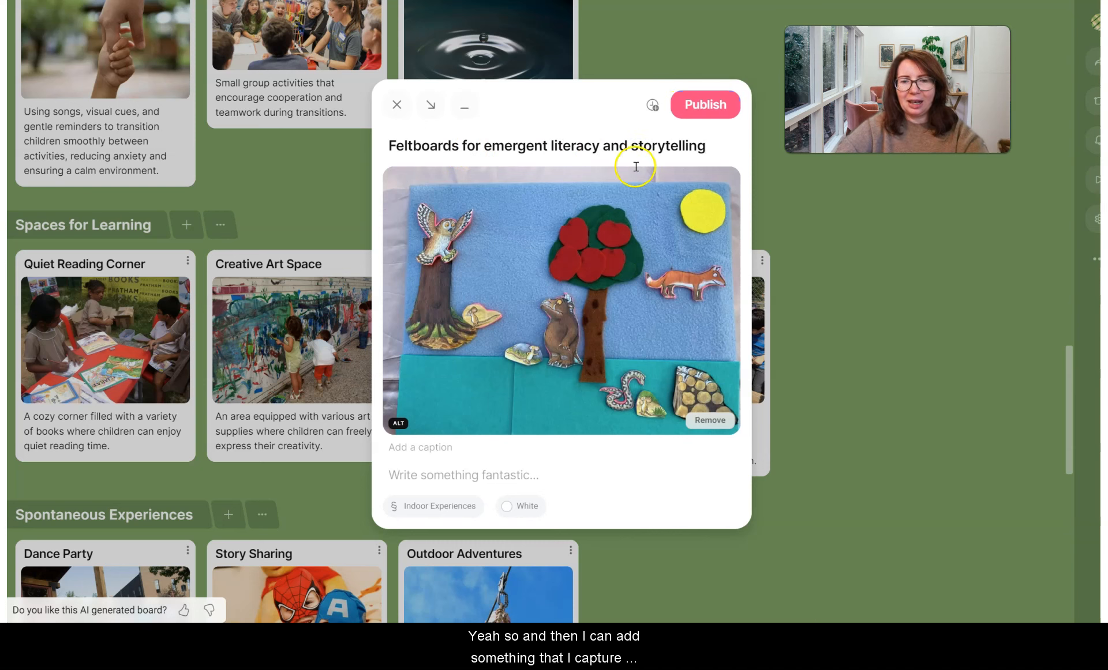
{"action": "left_click", "coordinate": [414, 477]}
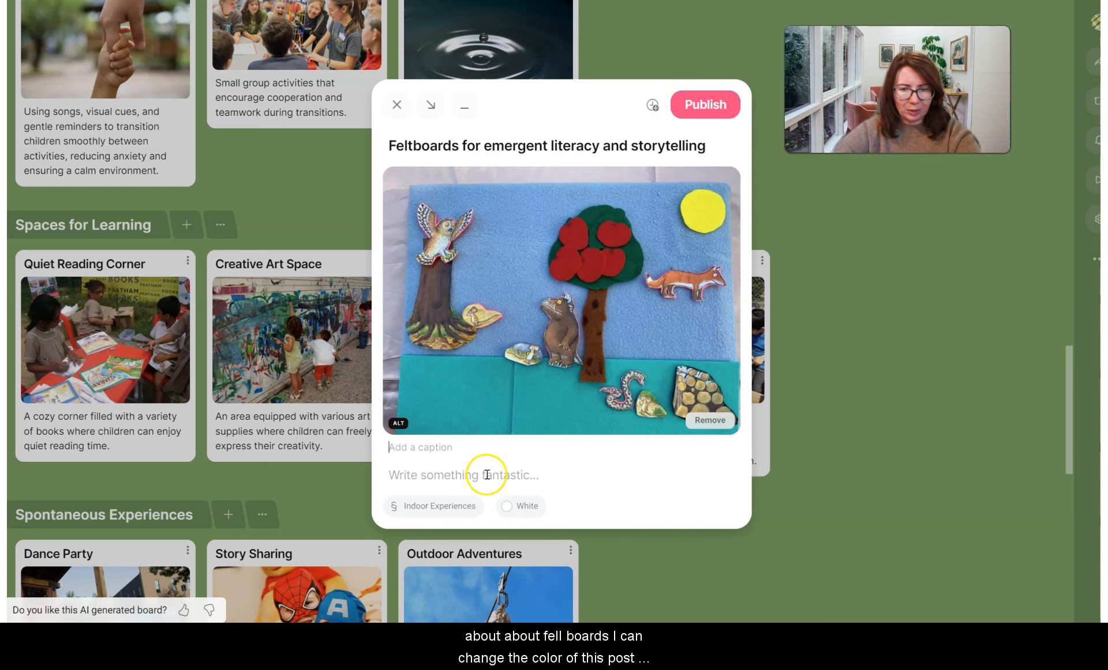
- Set the felt board post's colour to Blue and publish it in the Indoor Experiences section
{"action": "left_click", "coordinate": [525, 508]}
{"action": "left_click", "coordinate": [552, 372]}
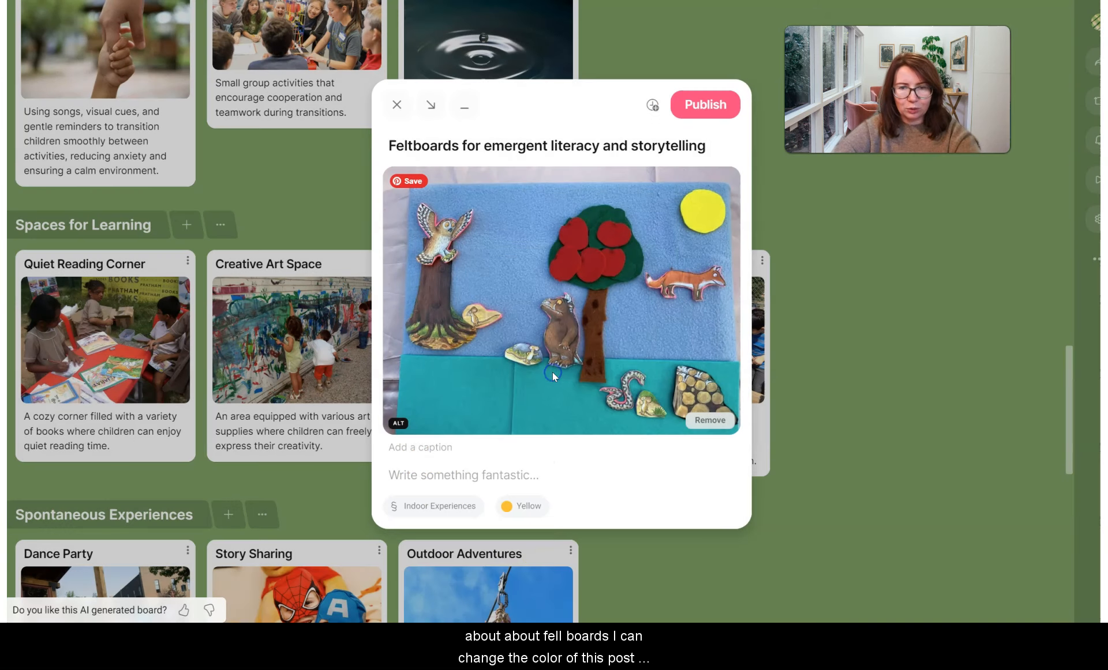
{"action": "left_click", "coordinate": [518, 505]}
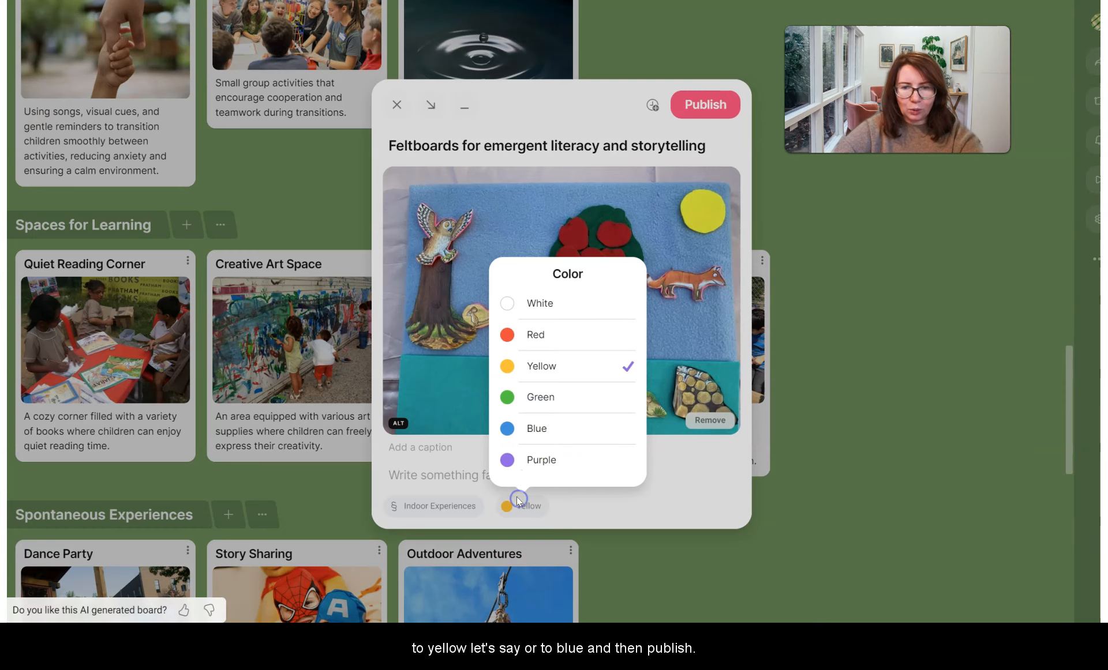
{"action": "left_click", "coordinate": [526, 427]}
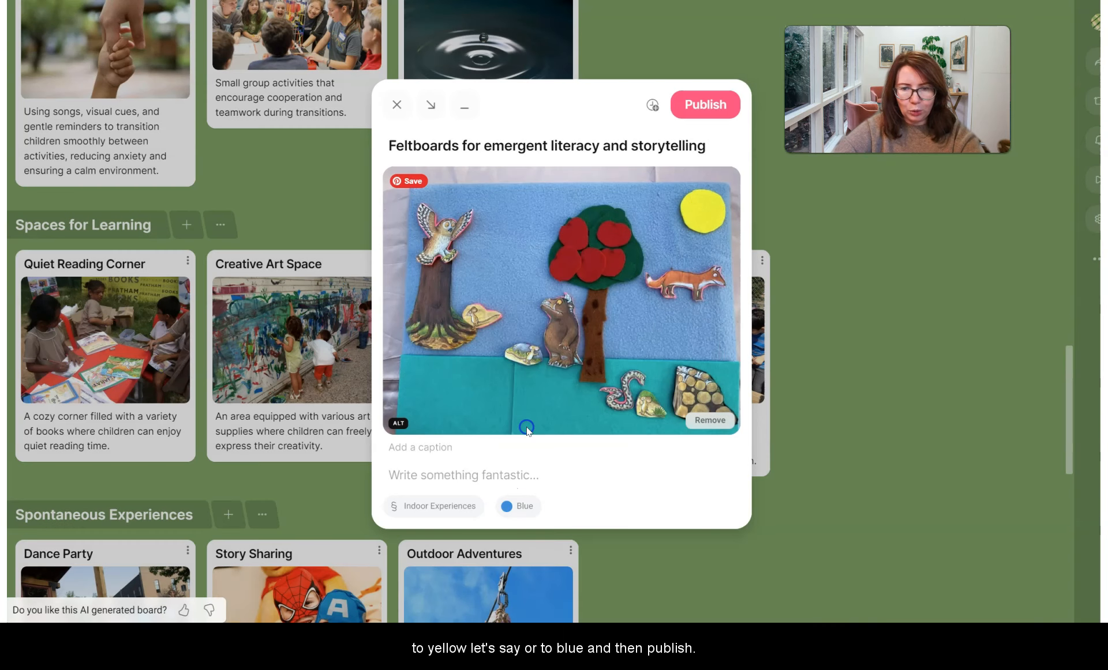
{"action": "left_click", "coordinate": [715, 110]}
- Move the Feltboards post from the Indoor Experiences section to the end of the Intentional Teaching Experiences section
{"action": "scroll", "coordinate": [721, 365], "scroll_direction": "down", "scroll_amount": 5}
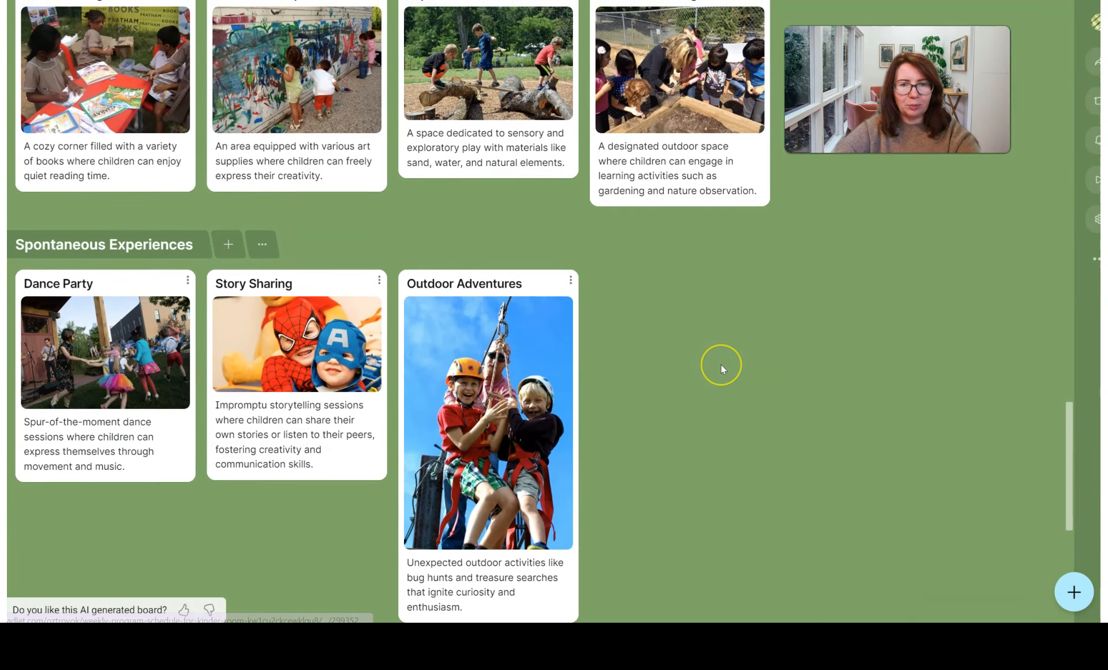
{"action": "scroll", "coordinate": [722, 364], "scroll_direction": "up", "scroll_amount": 2}
{"action": "scroll", "coordinate": [697, 342], "scroll_direction": "down", "scroll_amount": 10}
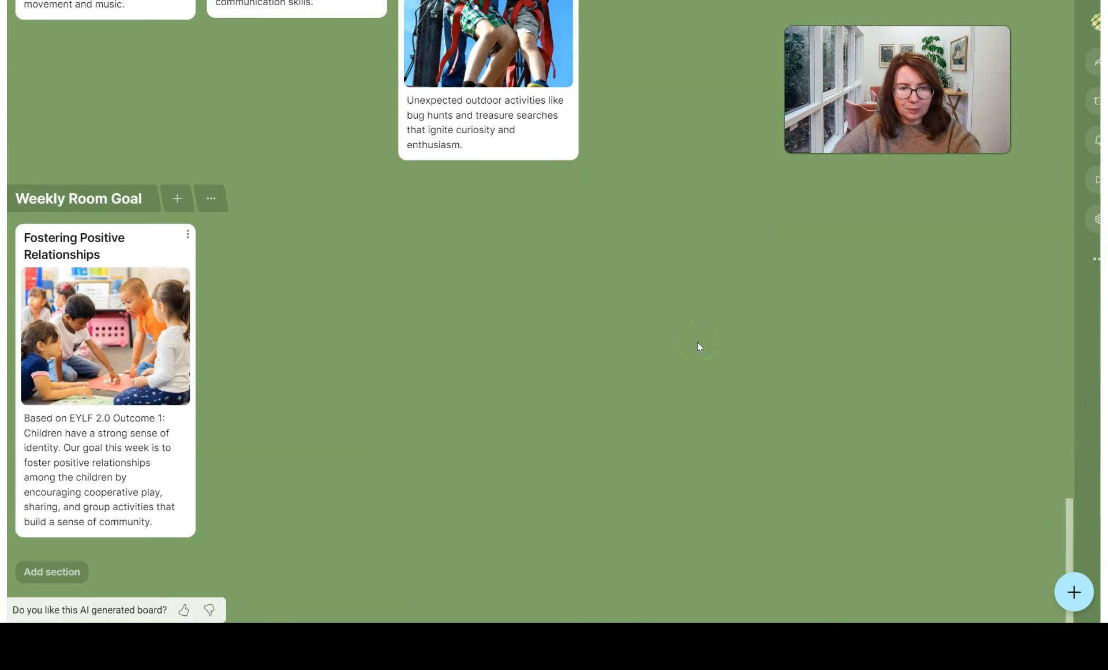
{"action": "scroll", "coordinate": [697, 343], "scroll_direction": "up", "scroll_amount": 15}
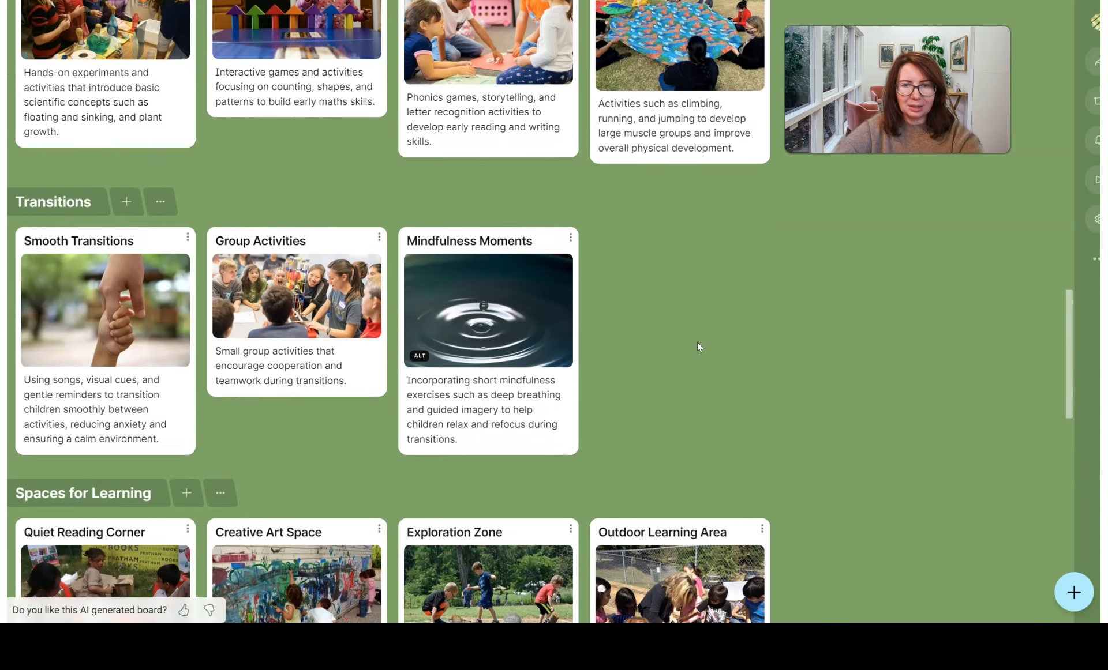
{"action": "scroll", "coordinate": [697, 341], "scroll_direction": "up", "scroll_amount": 10}
{"action": "scroll", "coordinate": [697, 342], "scroll_direction": "down", "scroll_amount": 3}
{"action": "scroll", "coordinate": [697, 341], "scroll_direction": "up", "scroll_amount": 10}
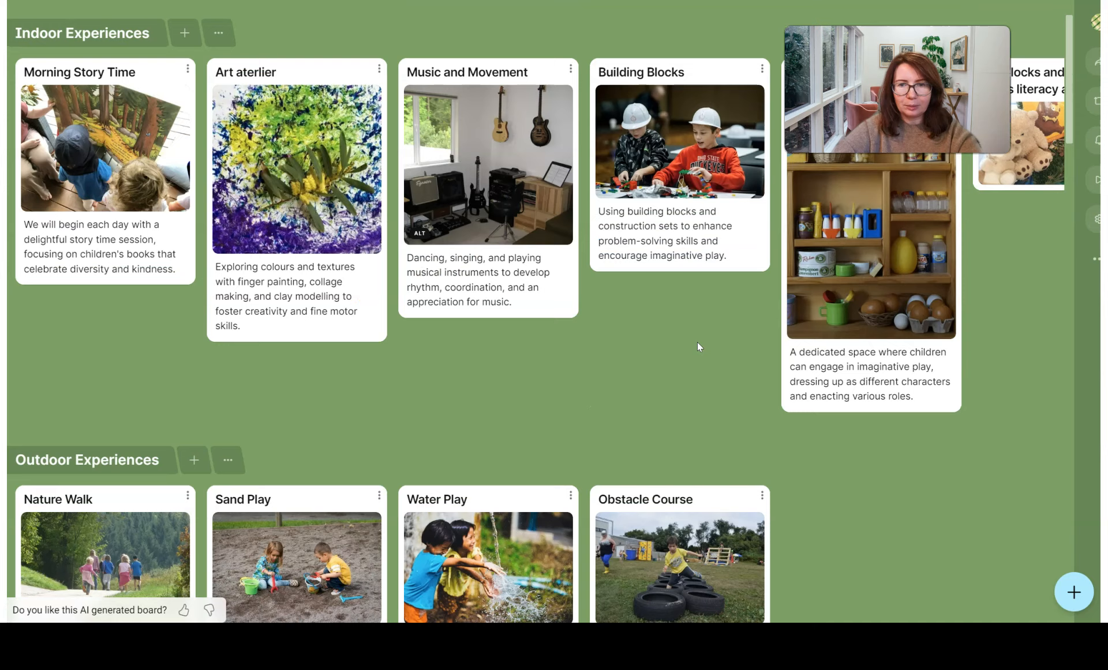
{"action": "scroll", "coordinate": [697, 342], "scroll_direction": "up", "scroll_amount": 2}
{"action": "scroll", "coordinate": [697, 341], "scroll_direction": "right", "scroll_amount": 5}
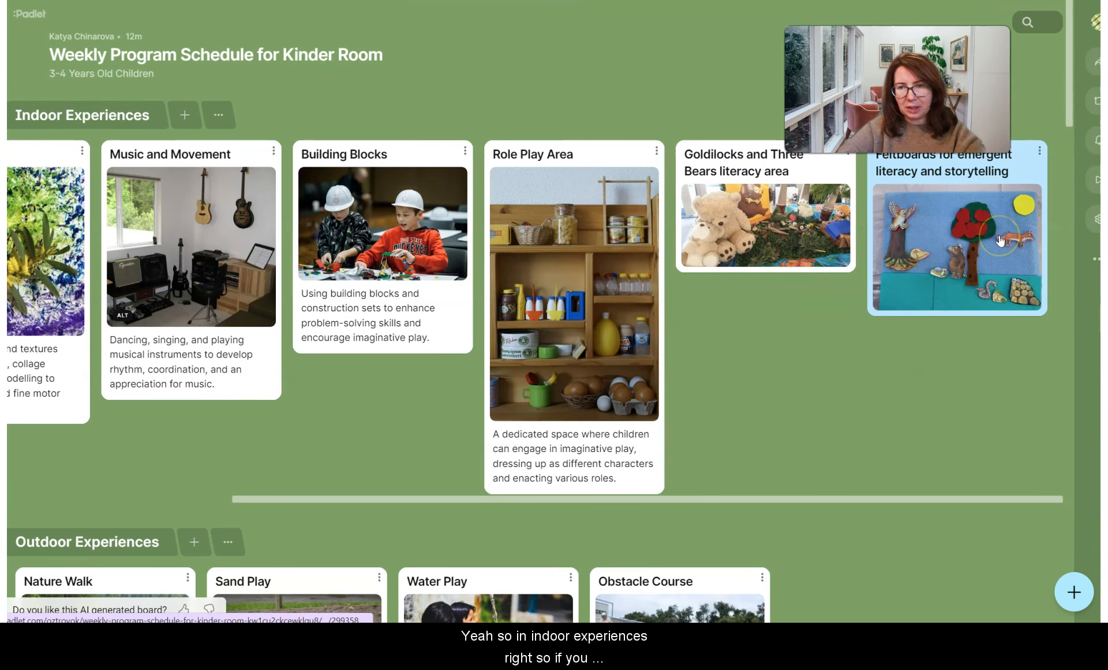
{"action": "left_click_drag", "start_coordinate": [992, 235], "coordinate": [900, 248]}
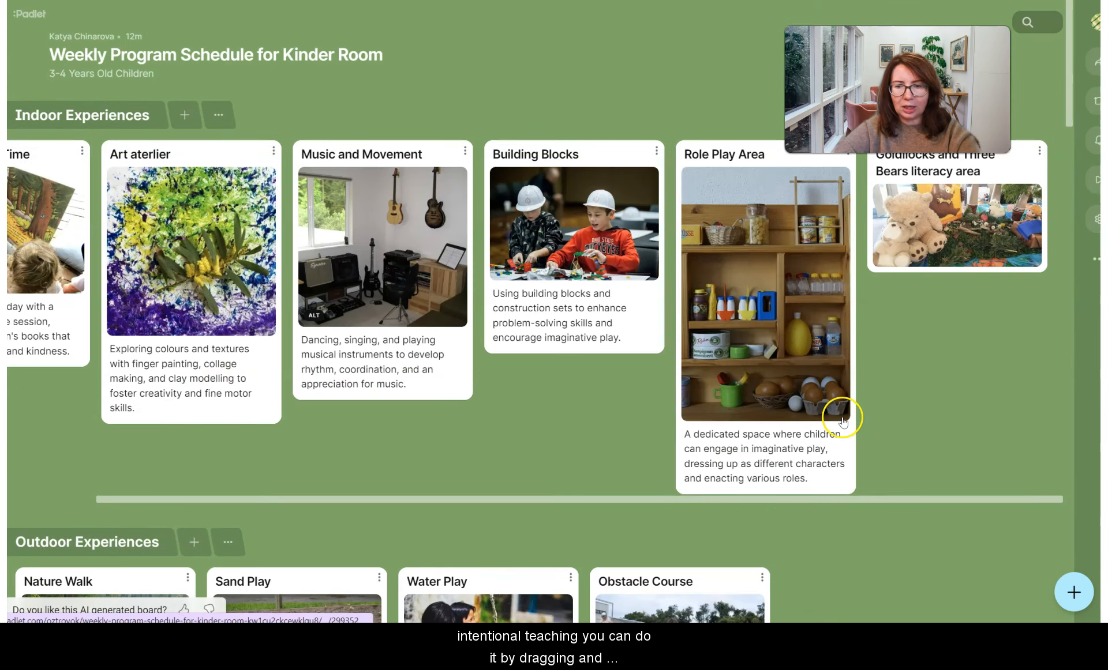
{"action": "scroll", "coordinate": [843, 417], "scroll_direction": "down", "scroll_amount": 15}
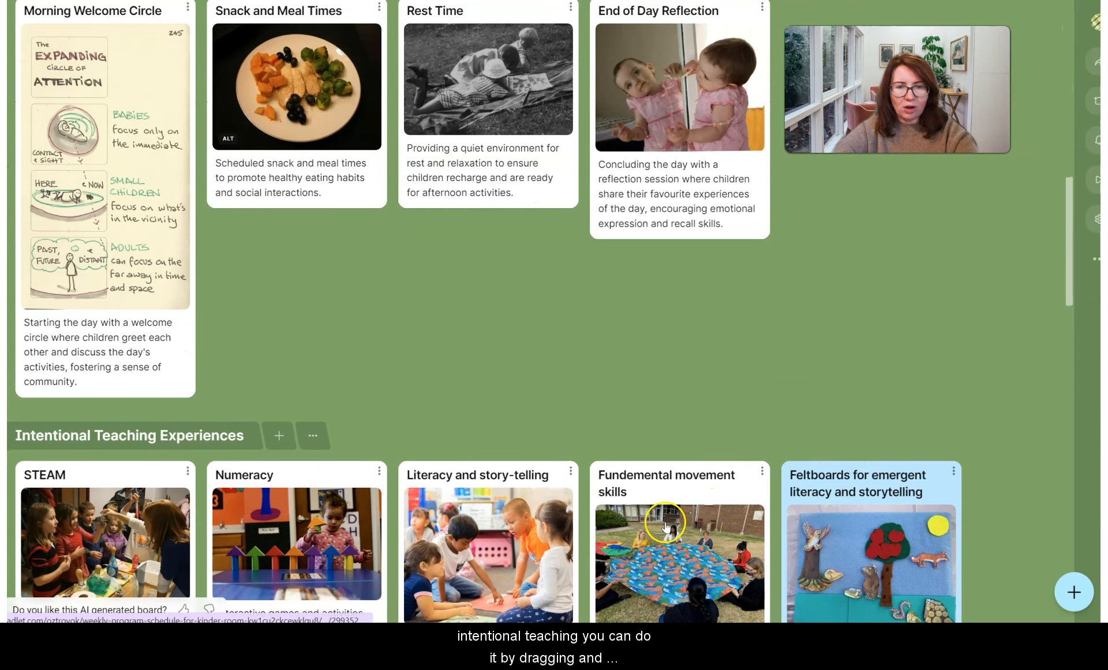
- Look through the kinder room padlet's sections from Indoor Experiences down to Weekly Room Goal
{"action": "scroll", "coordinate": [705, 386], "scroll_direction": "up", "scroll_amount": 9}
{"action": "scroll", "coordinate": [707, 390], "scroll_direction": "up", "scroll_amount": 6}
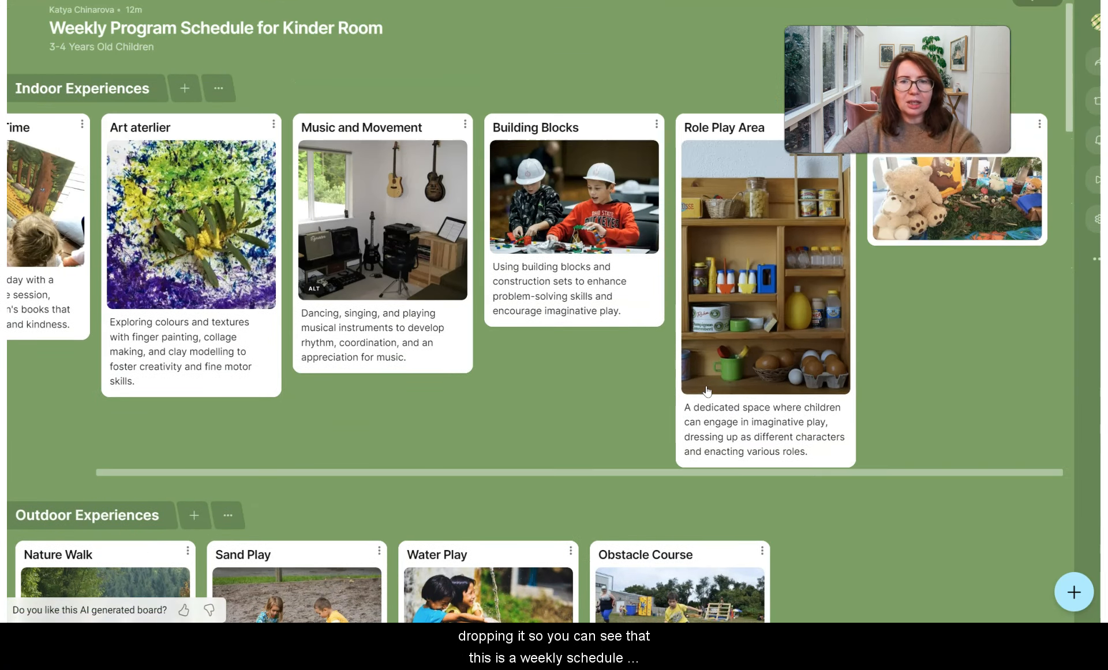
{"action": "scroll", "coordinate": [707, 392], "scroll_direction": "down", "scroll_amount": 2}
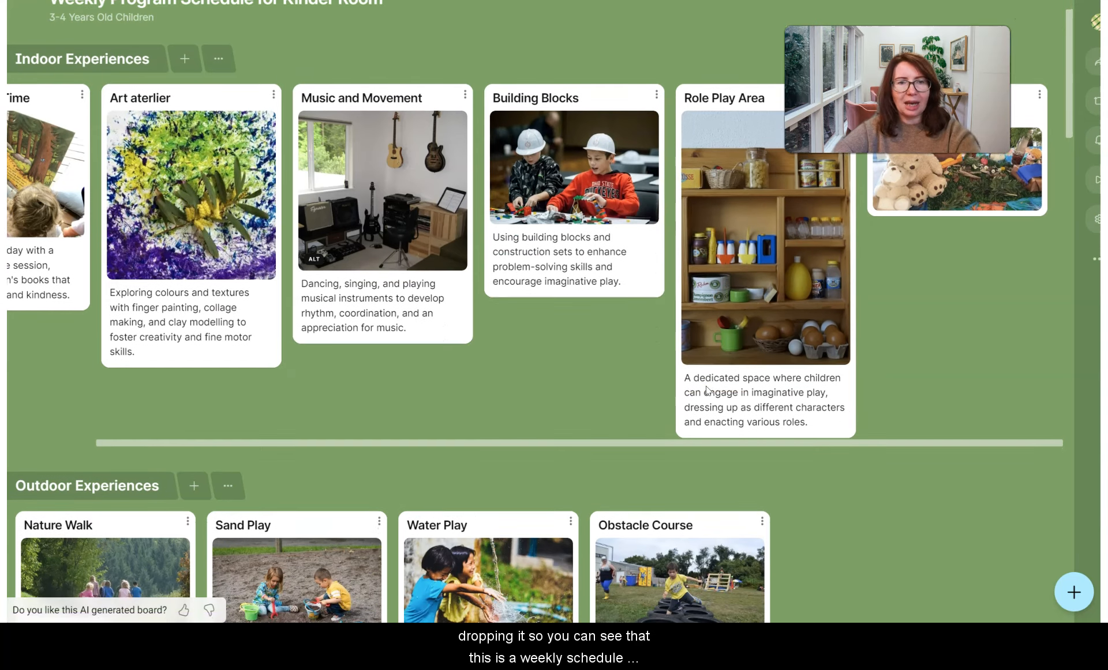
{"action": "scroll", "coordinate": [707, 392], "scroll_direction": "up", "scroll_amount": 1}
{"action": "scroll", "coordinate": [707, 392], "scroll_direction": "left", "scroll_amount": 3}
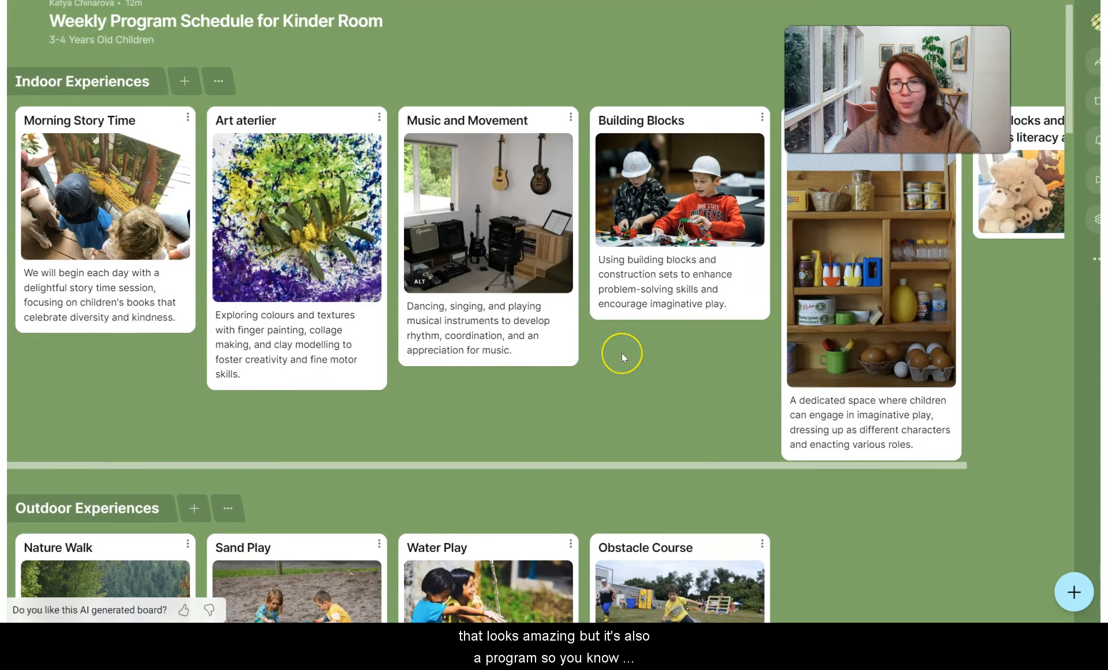
{"action": "scroll", "coordinate": [621, 353], "scroll_direction": "down", "scroll_amount": 7}
{"action": "scroll", "coordinate": [622, 358], "scroll_direction": "down", "scroll_amount": 6}
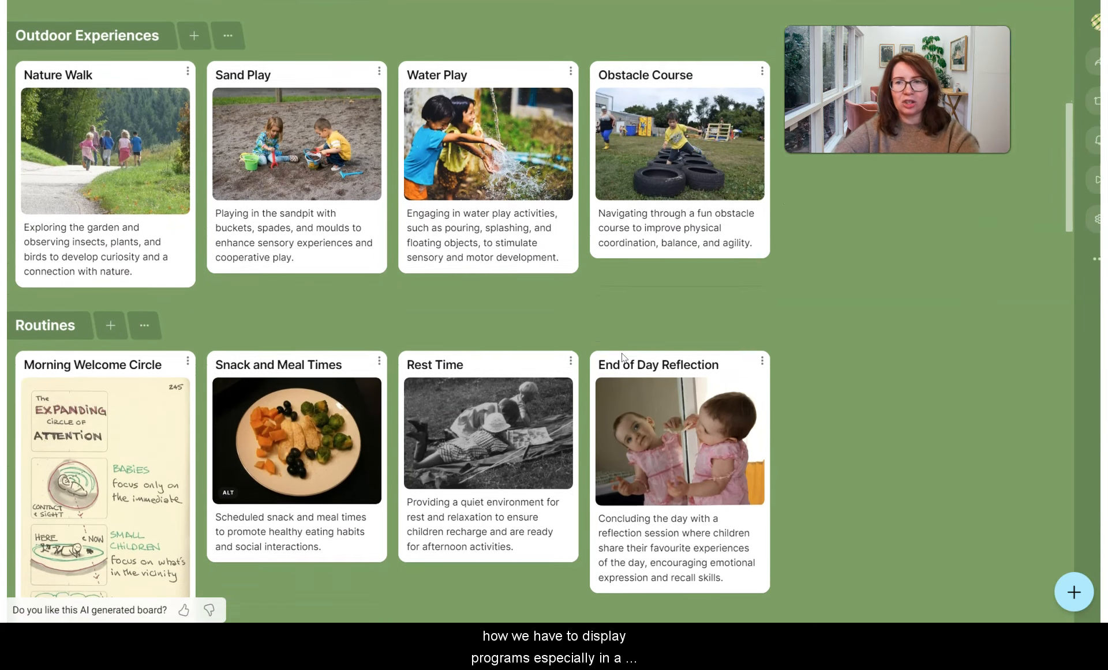
{"action": "scroll", "coordinate": [623, 358], "scroll_direction": "down", "scroll_amount": 3}
{"action": "scroll", "coordinate": [623, 358], "scroll_direction": "up", "scroll_amount": 1}
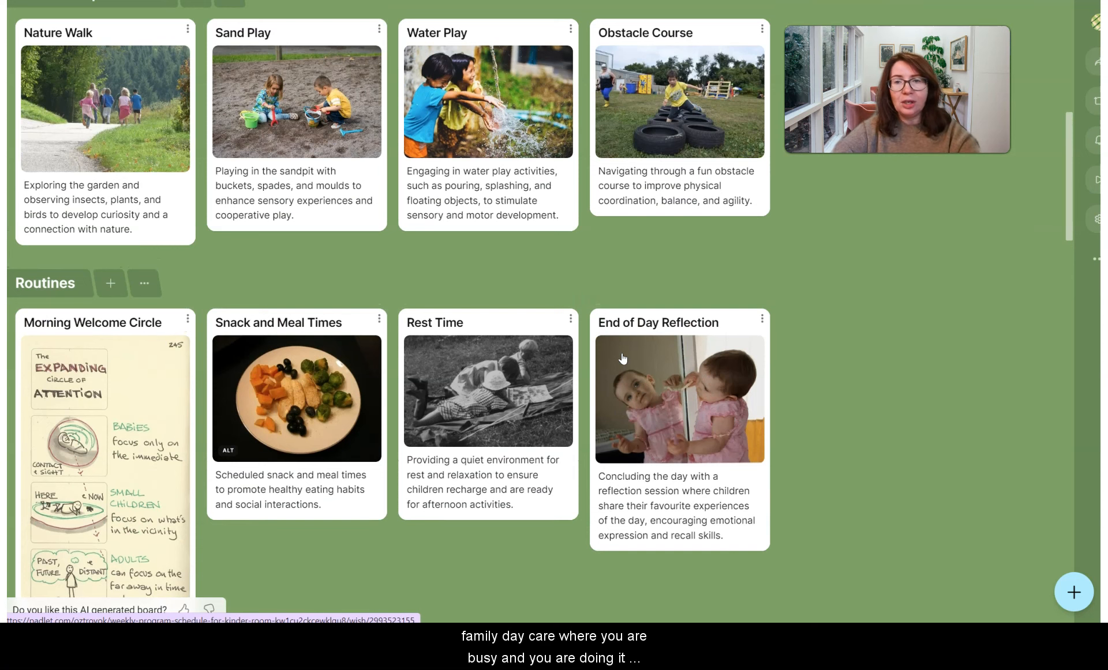
{"action": "scroll", "coordinate": [623, 359], "scroll_direction": "down", "scroll_amount": 5}
{"action": "scroll", "coordinate": [623, 358], "scroll_direction": "down", "scroll_amount": 1}
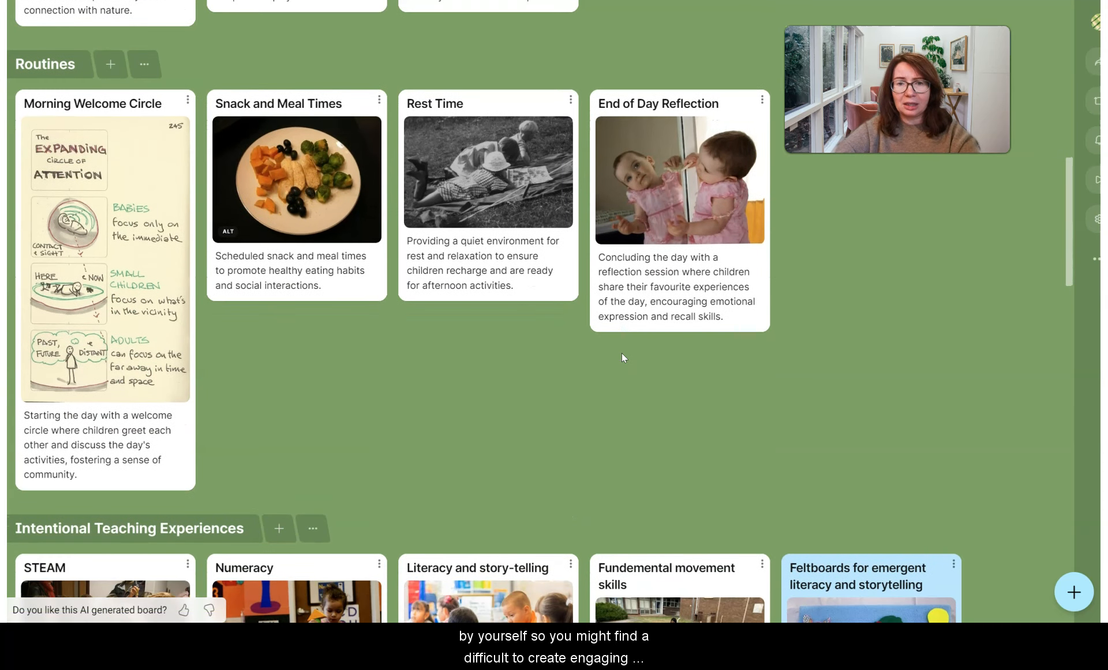
{"action": "scroll", "coordinate": [622, 353], "scroll_direction": "down", "scroll_amount": 3}
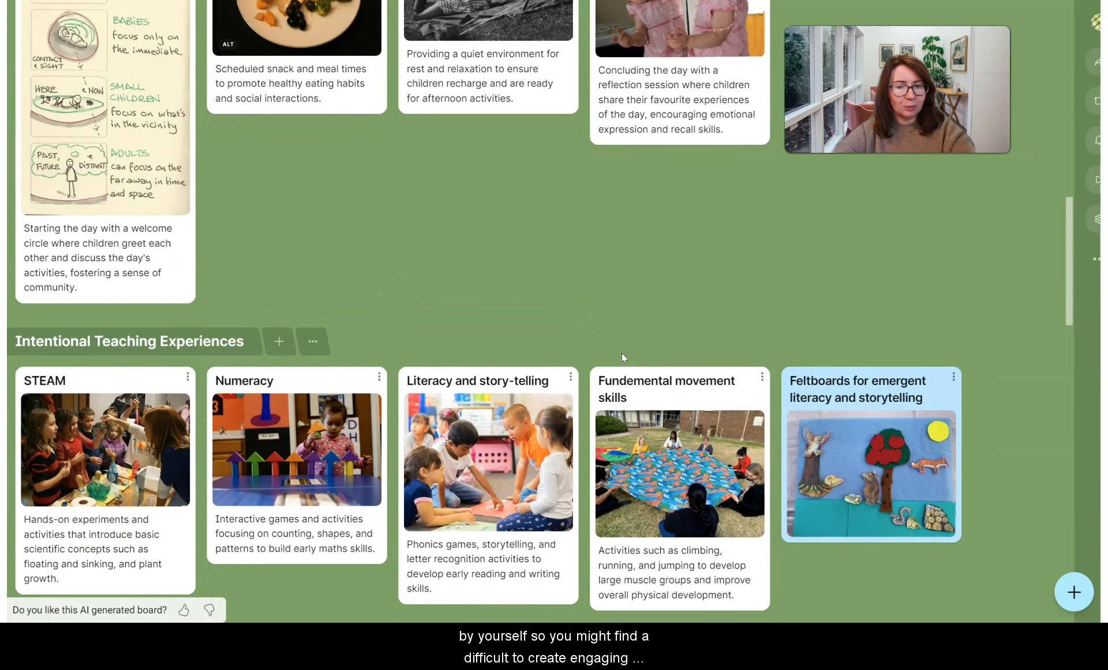
{"action": "scroll", "coordinate": [621, 353], "scroll_direction": "down", "scroll_amount": 7}
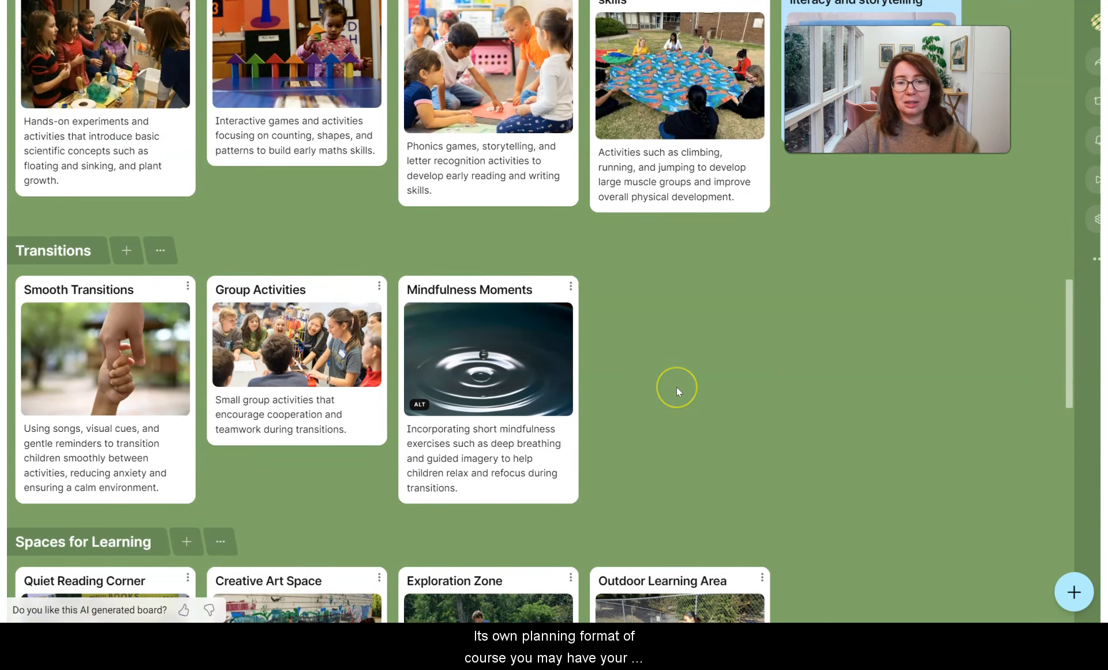
{"action": "scroll", "coordinate": [677, 386], "scroll_direction": "down", "scroll_amount": 7}
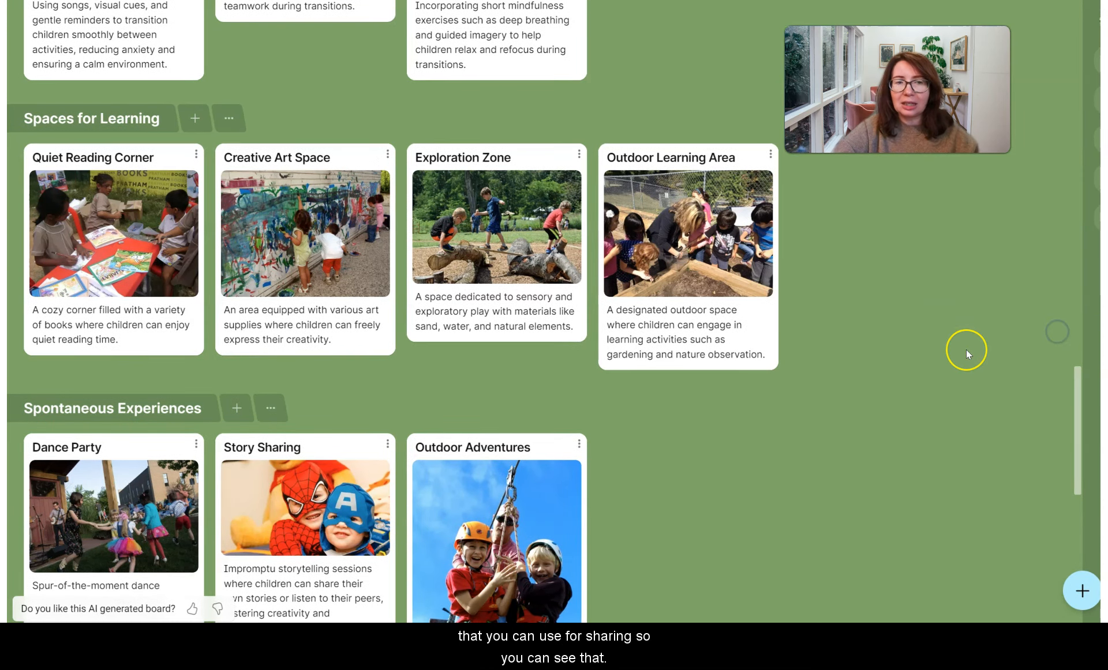
{"action": "scroll", "coordinate": [966, 349], "scroll_direction": "down", "scroll_amount": 10}
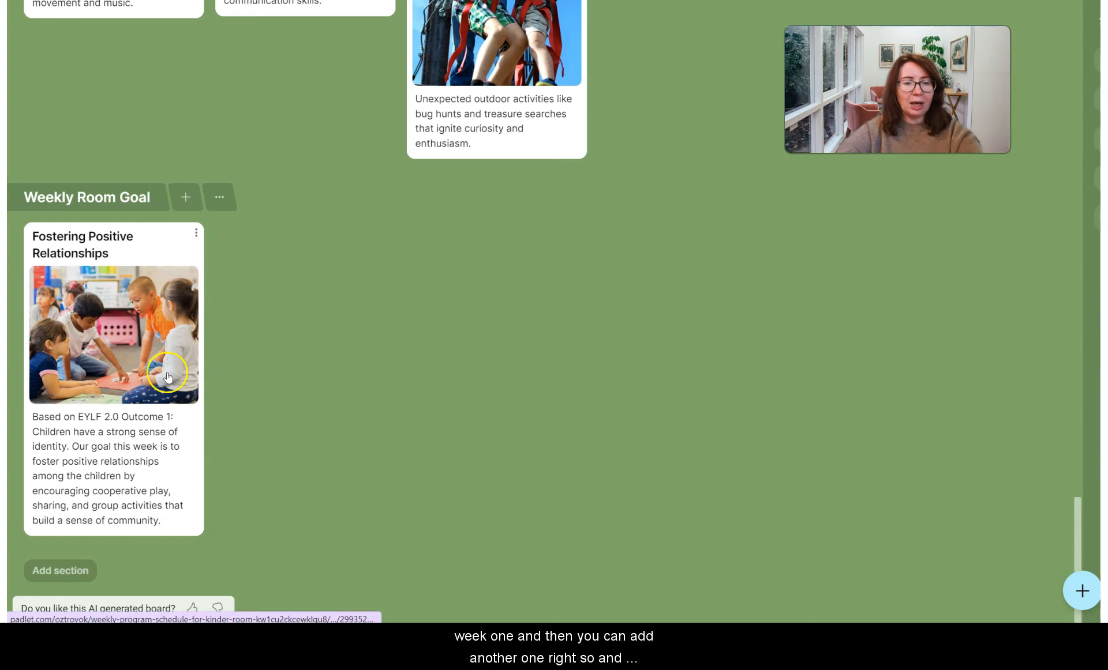
- Add a post with the subject "Week 2 goals" to the Weekly Room Goal section and publish it
{"action": "left_click", "coordinate": [186, 196]}
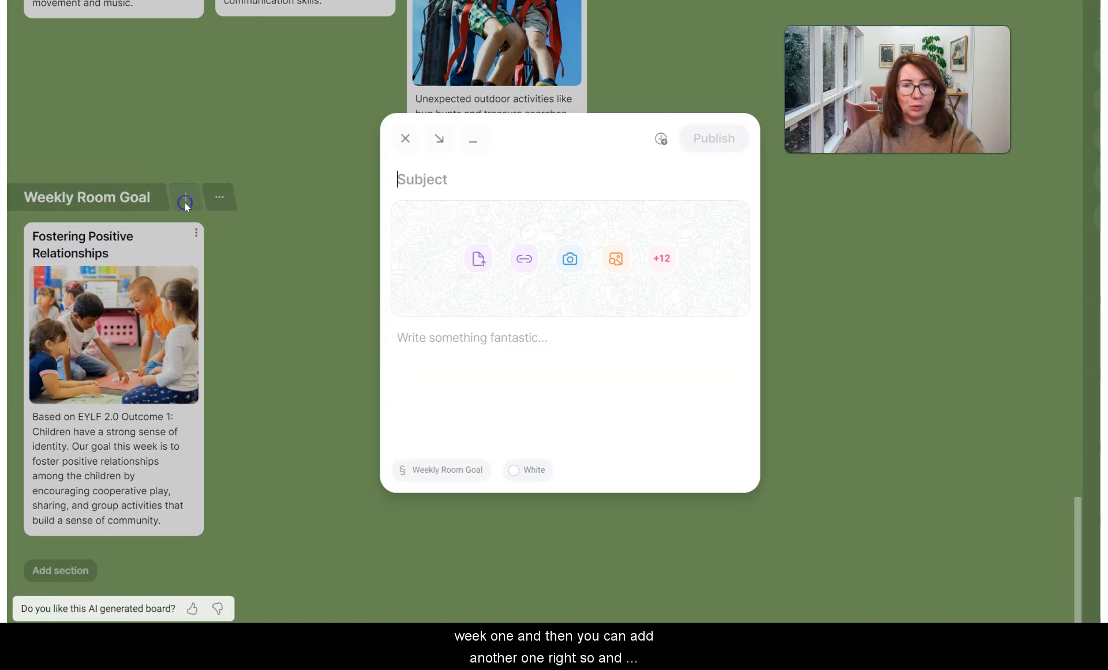
{"action": "type", "text": "Week 2 goald"}
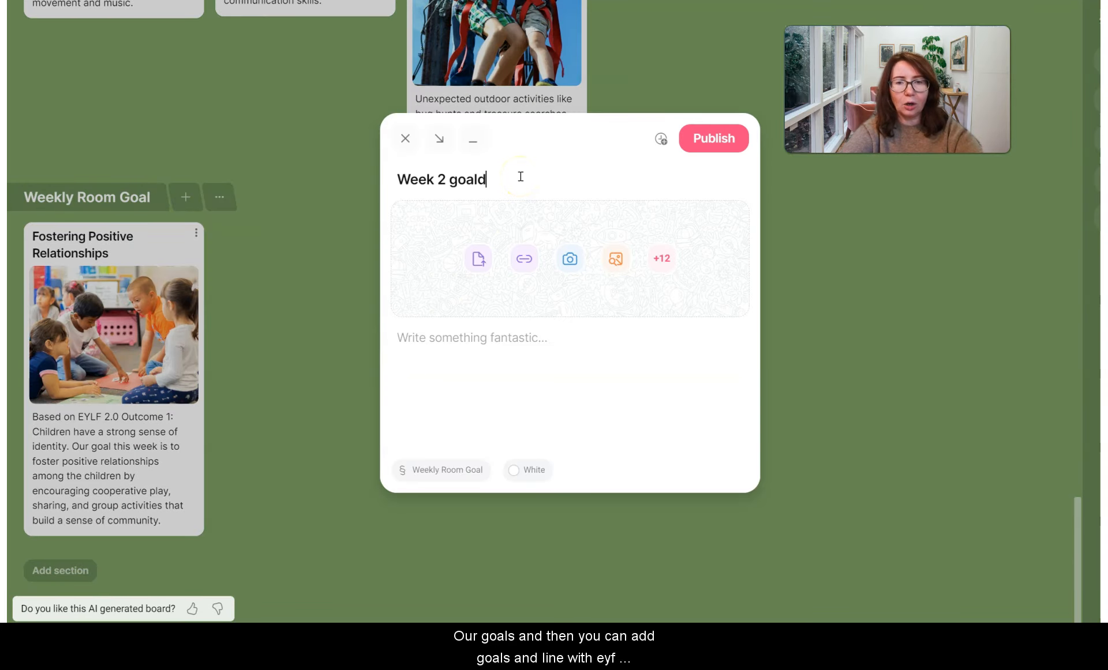
{"action": "left_click", "coordinate": [470, 344]}
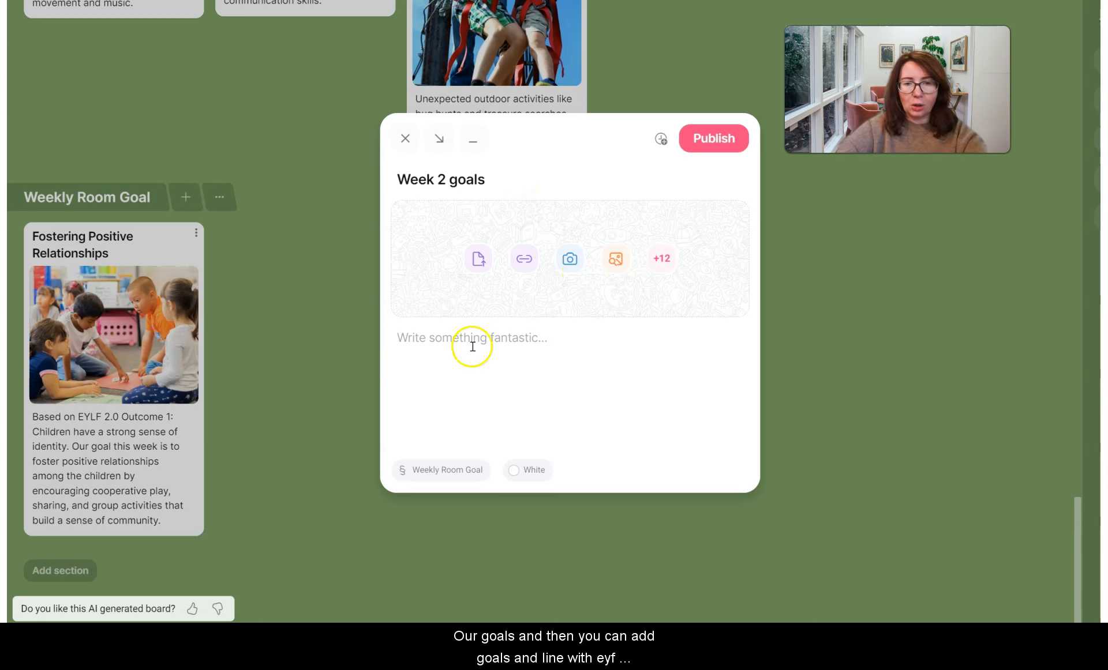
{"action": "left_click", "coordinate": [701, 139]}
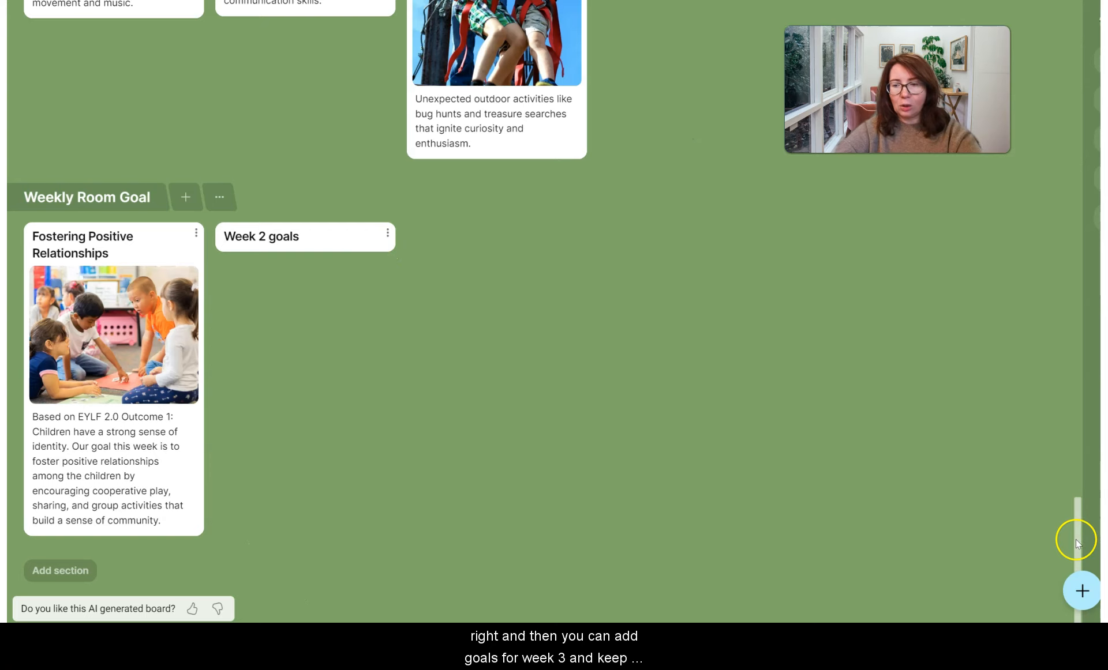
{"action": "scroll", "coordinate": [867, 395], "scroll_direction": "up", "scroll_amount": 4}
{"action": "scroll", "coordinate": [868, 394], "scroll_direction": "up", "scroll_amount": 20}
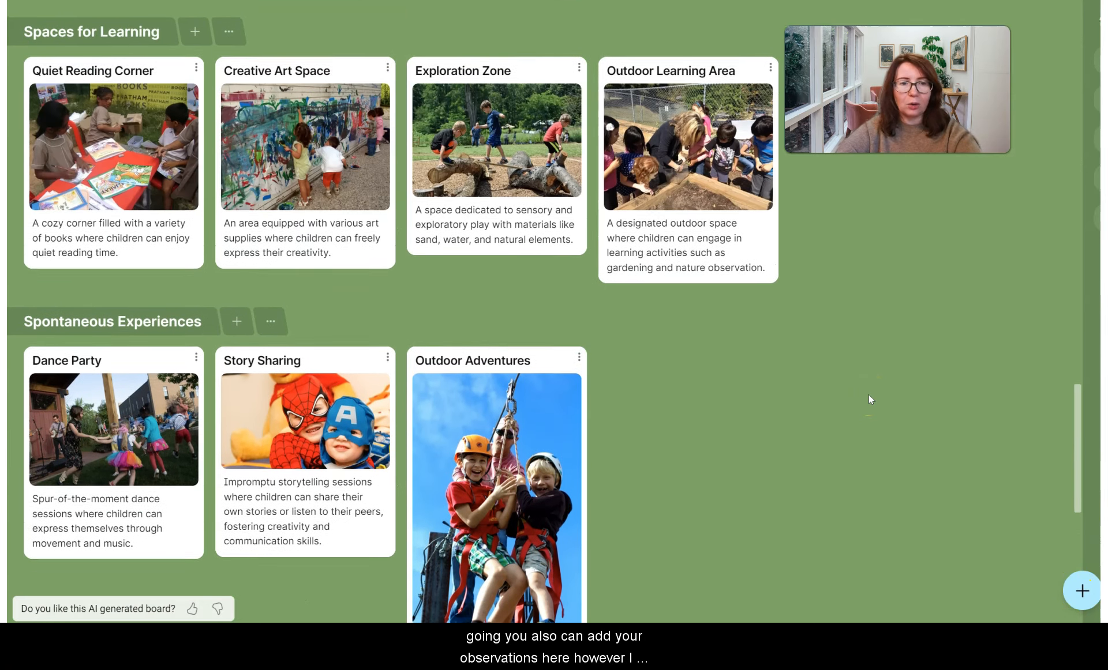
{"action": "scroll", "coordinate": [868, 394], "scroll_direction": "up", "scroll_amount": 12}
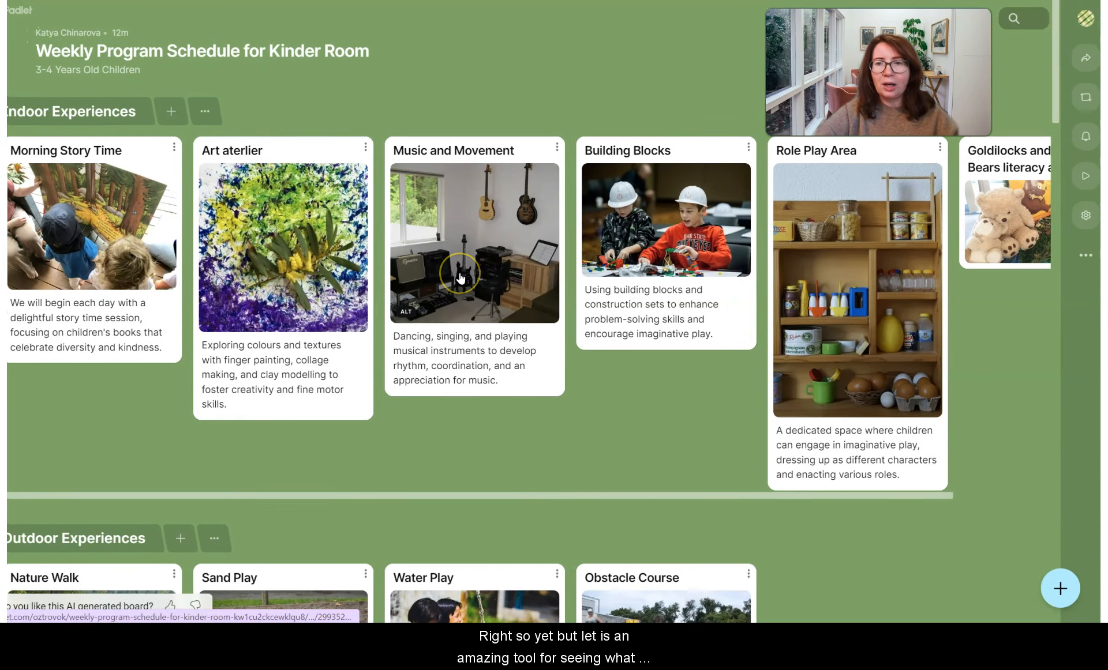
{"action": "scroll", "coordinate": [461, 279], "scroll_direction": "down", "scroll_amount": 8}
{"action": "scroll", "coordinate": [461, 279], "scroll_direction": "down", "scroll_amount": 20}
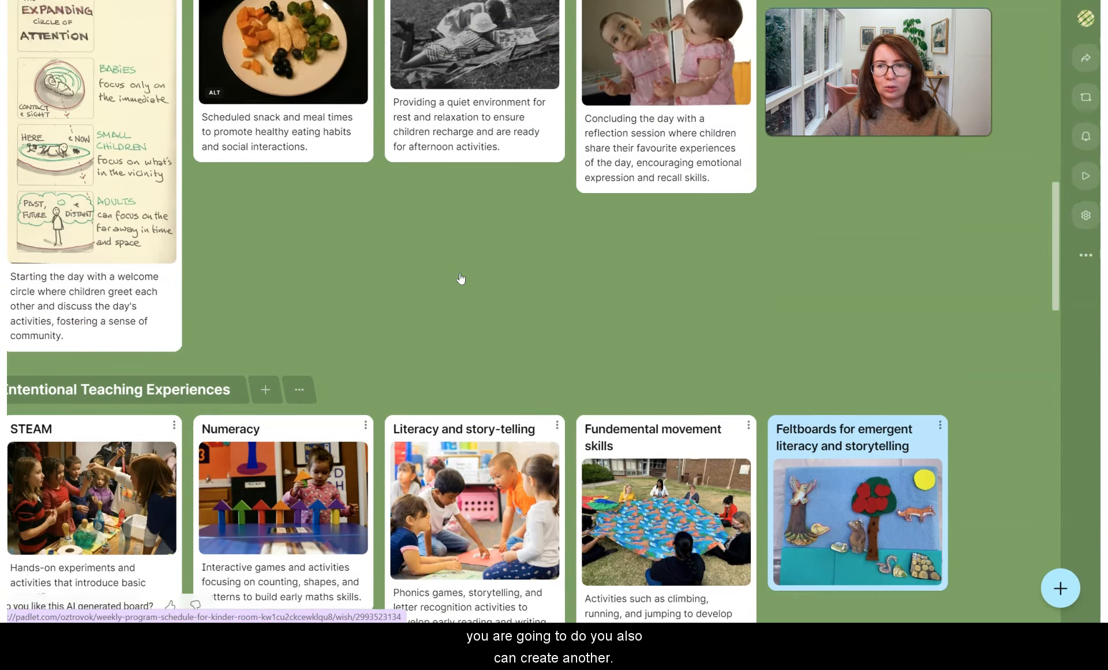
{"action": "scroll", "coordinate": [460, 278], "scroll_direction": "down", "scroll_amount": 3}
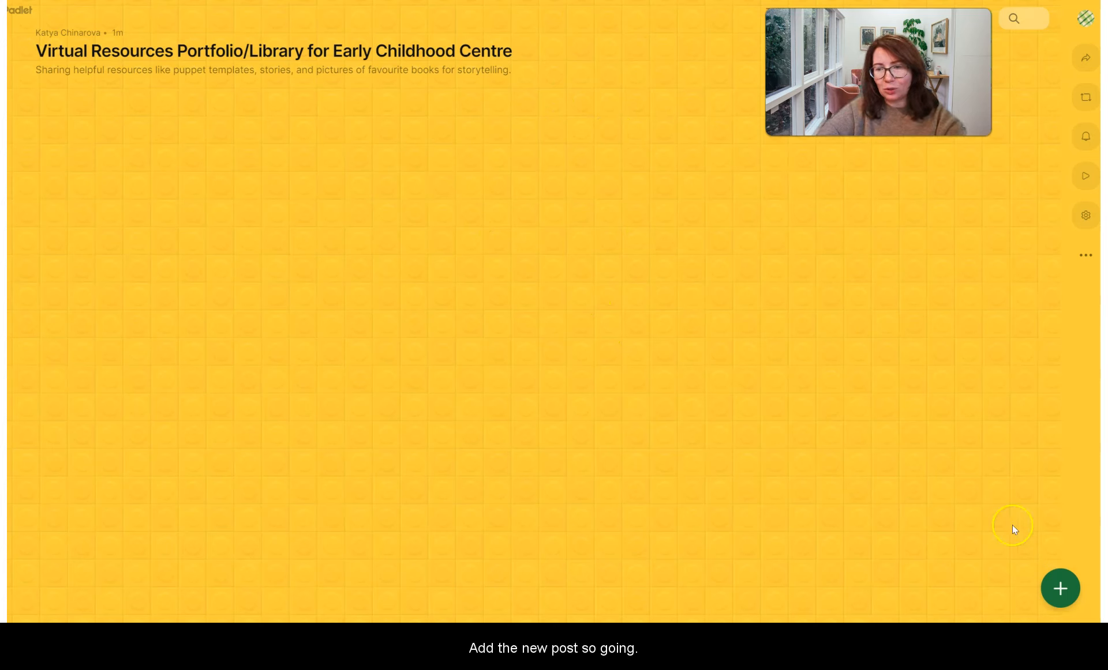
- Start a new post in the virtual resources padlet with the subject "Puppet Template Birds"
{"action": "left_click", "coordinate": [1061, 589]}
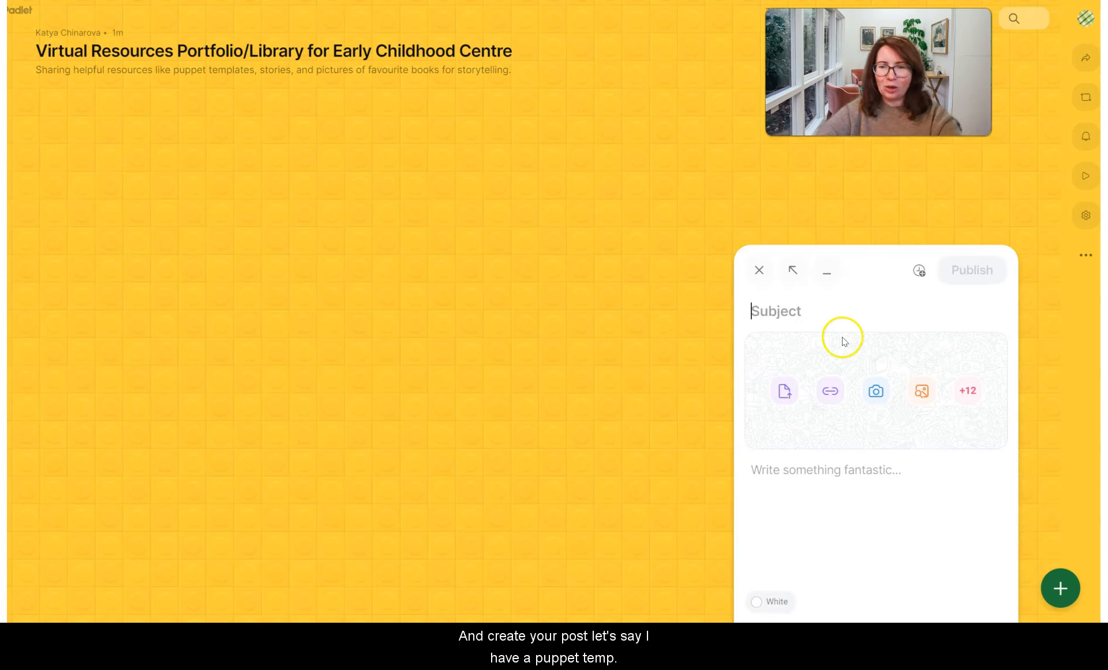
{"action": "type", "text": "Pupett"}
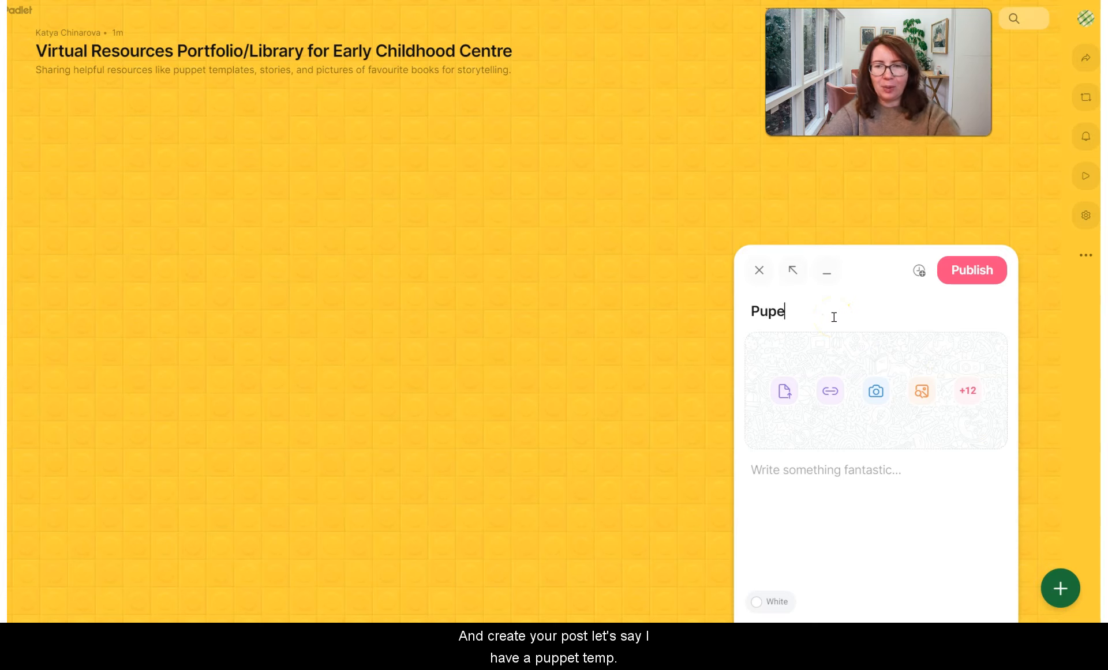
{"action": "key", "text": "BackSpace"}
{"action": "key", "text": "BackSpace"}
{"action": "key", "text": "BackSpace"}
{"action": "type", "text": "pet"}
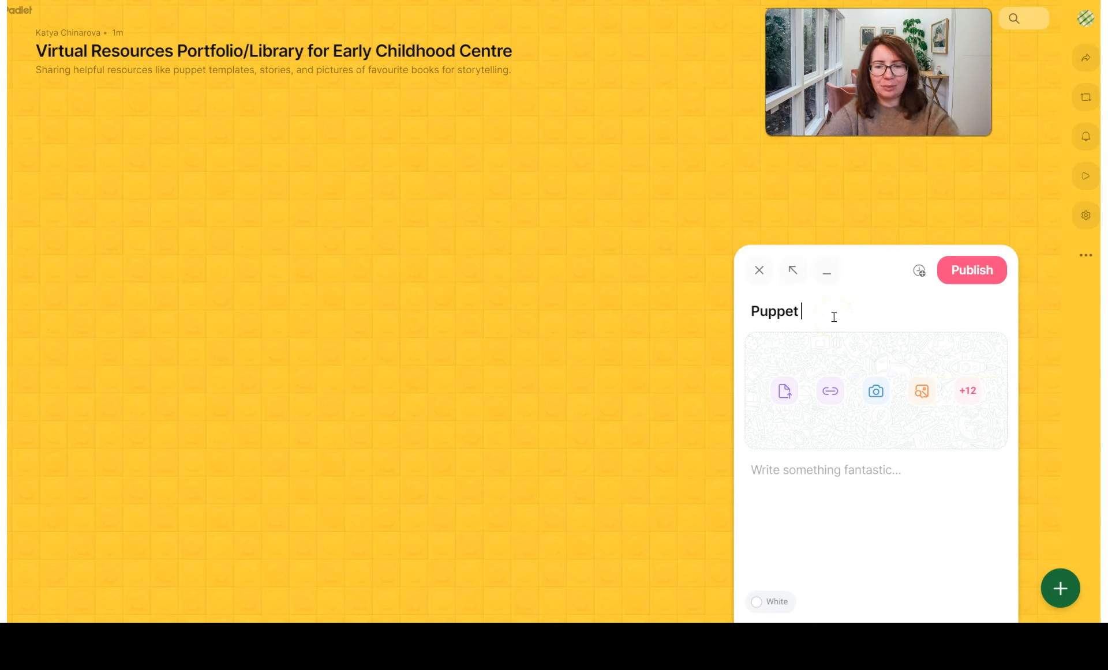
{"action": "type", "text": " Template Birds"}
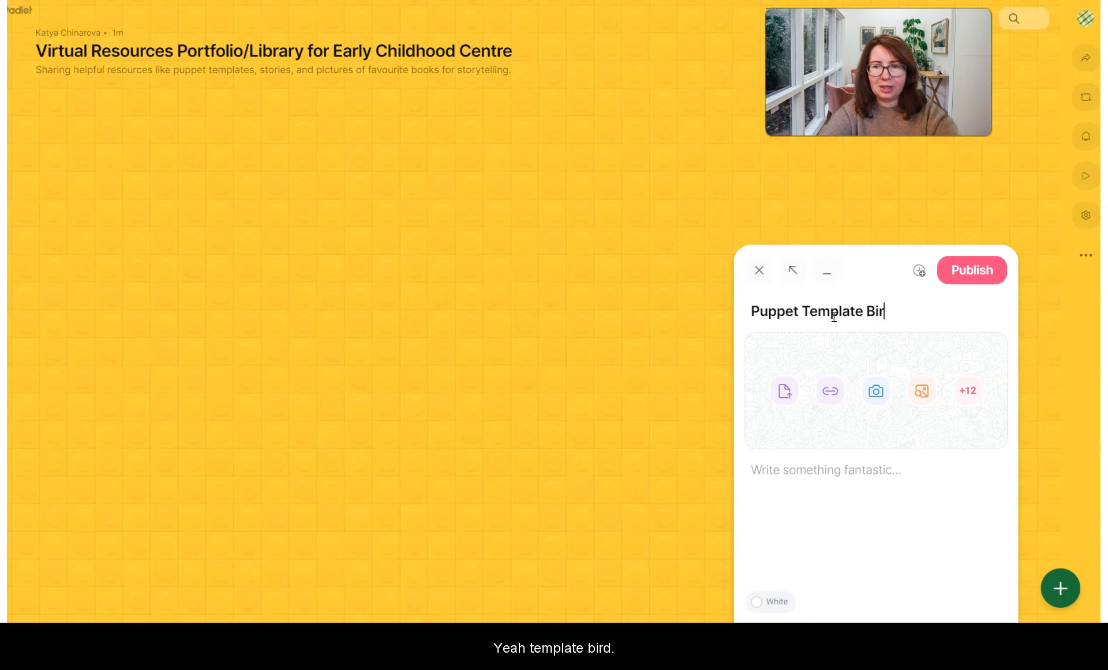
- Attach the "Bugs copy" PDF, change the subject to "Clothespin Puppet Template Birds" and publish the post
{"action": "left_click", "coordinate": [795, 399]}
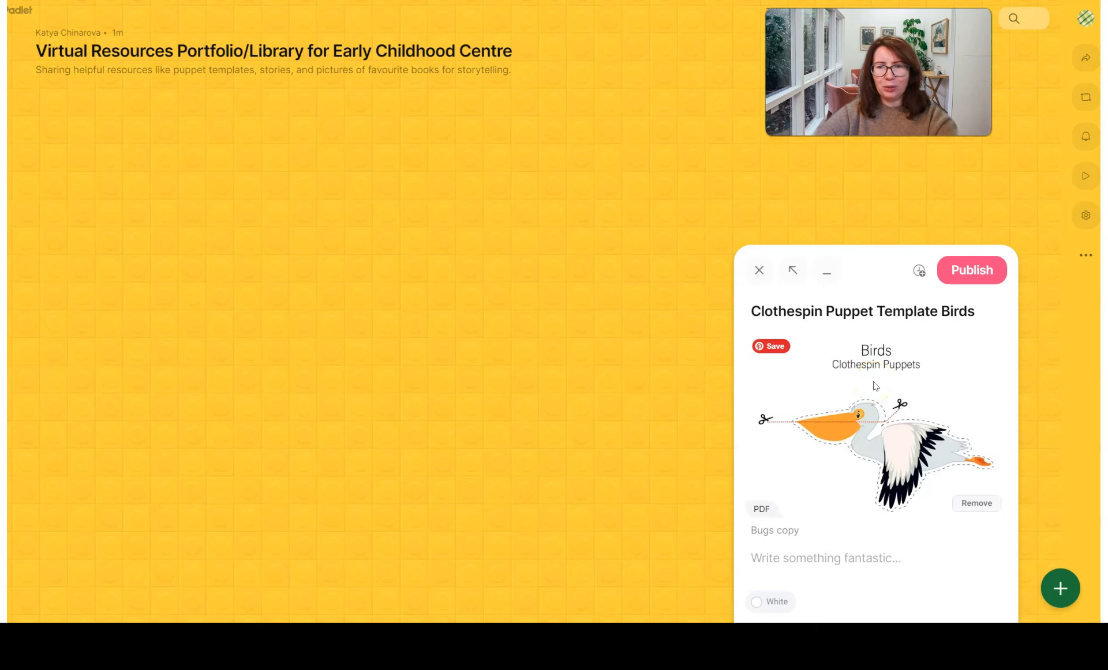
{"action": "left_click", "coordinate": [906, 323]}
{"action": "left_click", "coordinate": [963, 270]}
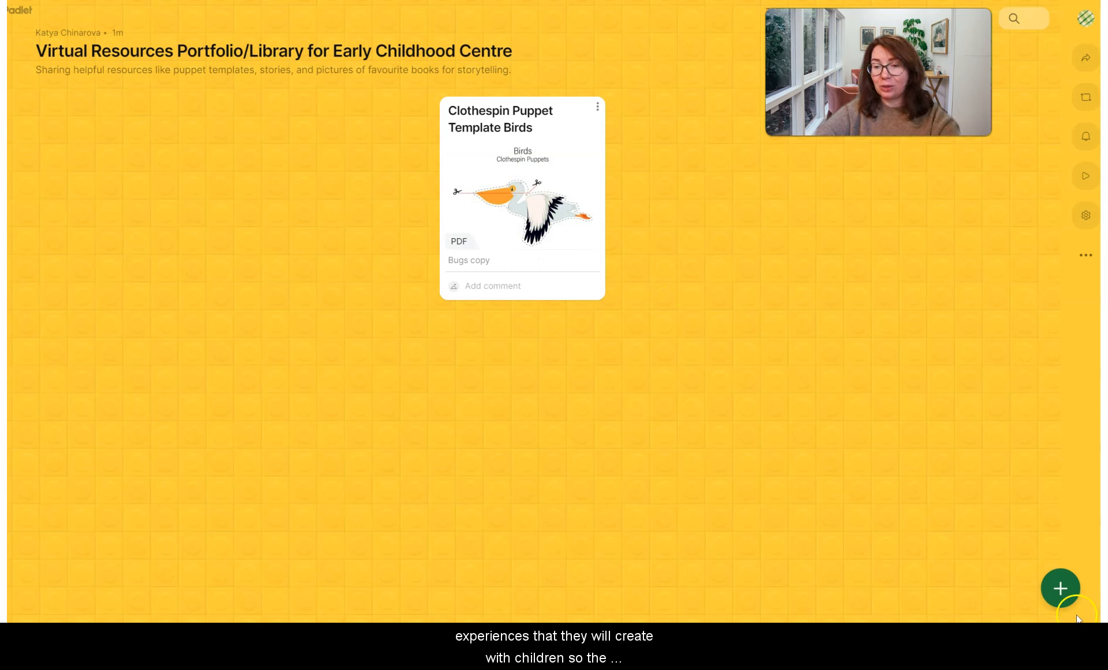
- Start another post and upload the "HandPuppetPattern (1)" PDF to it
{"action": "left_click", "coordinate": [1064, 587]}
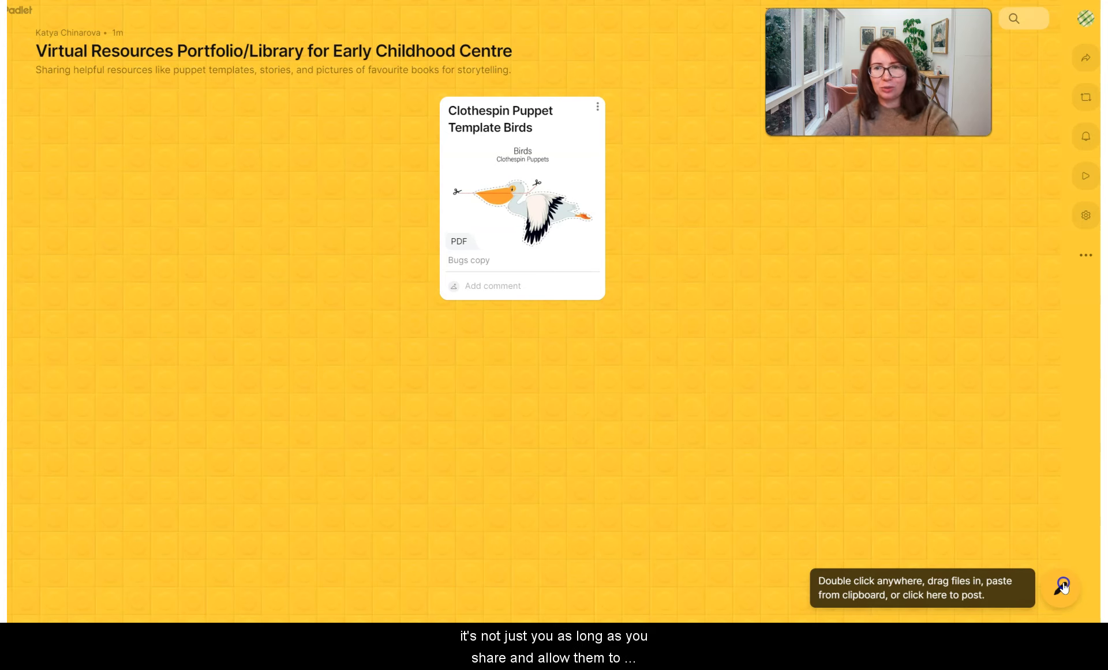
{"action": "left_click", "coordinate": [784, 394]}
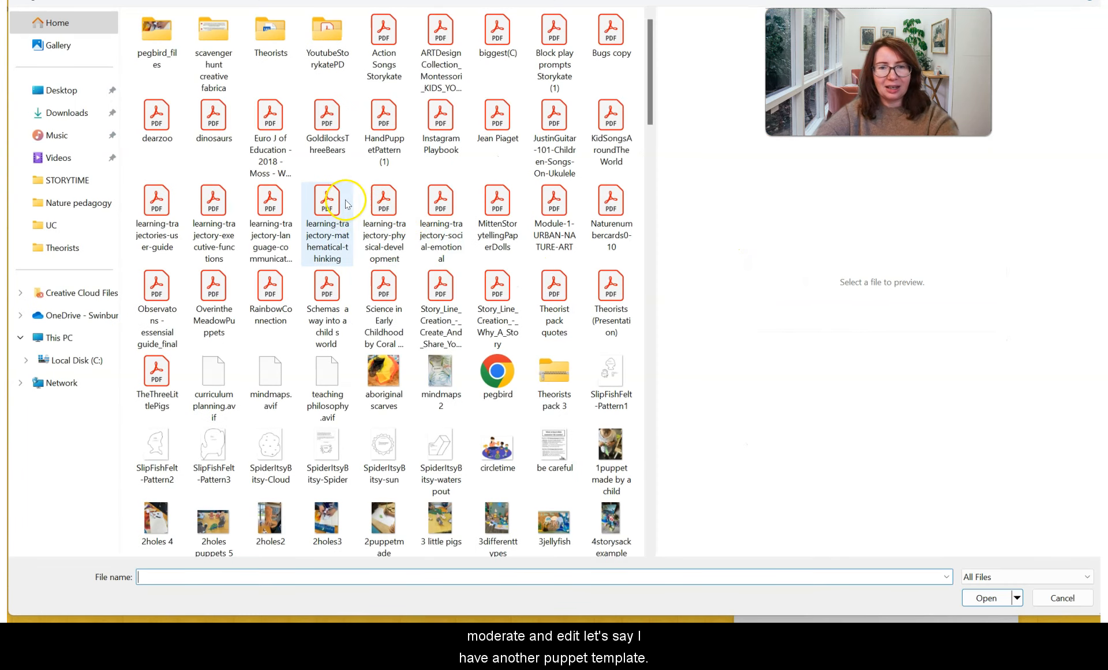
{"action": "left_click", "coordinate": [347, 204]}
{"action": "left_click", "coordinate": [391, 115]}
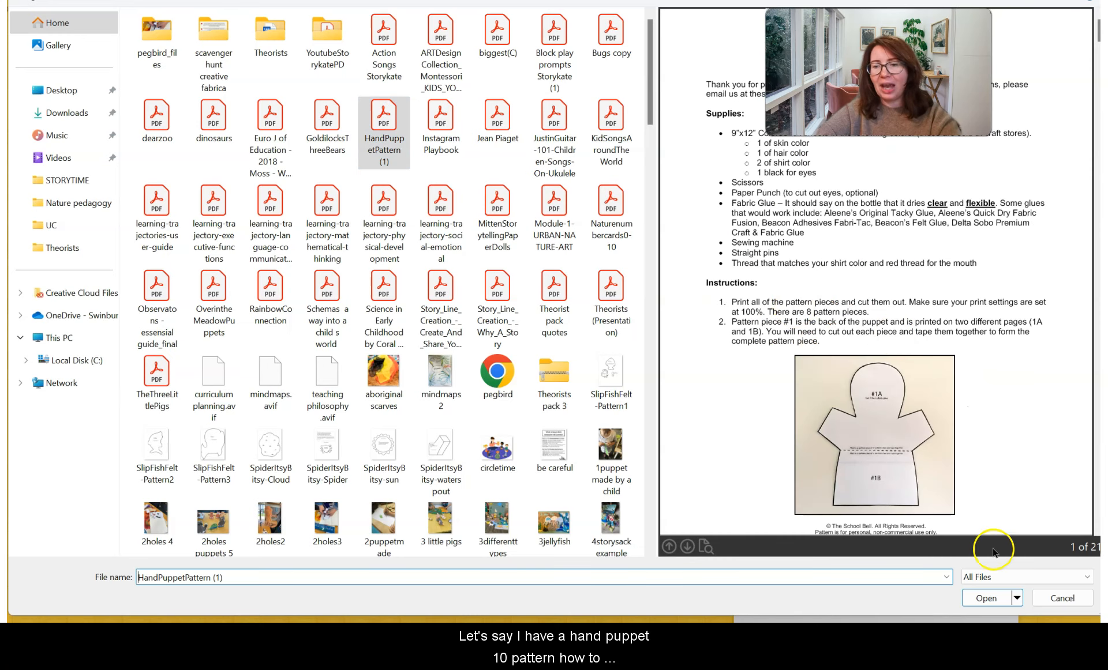
{"action": "left_click", "coordinate": [984, 599]}
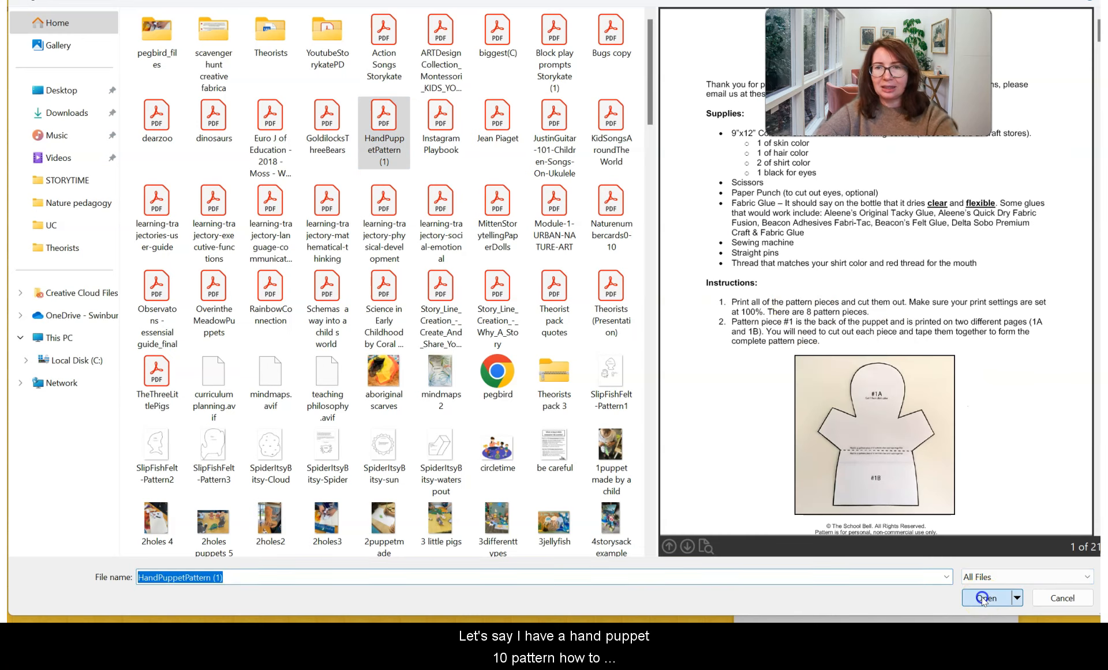
- Give the hand puppet pattern post the subject "Handpuppet template" and publish it
{"action": "left_click", "coordinate": [795, 303]}
{"action": "type", "text": "H"}
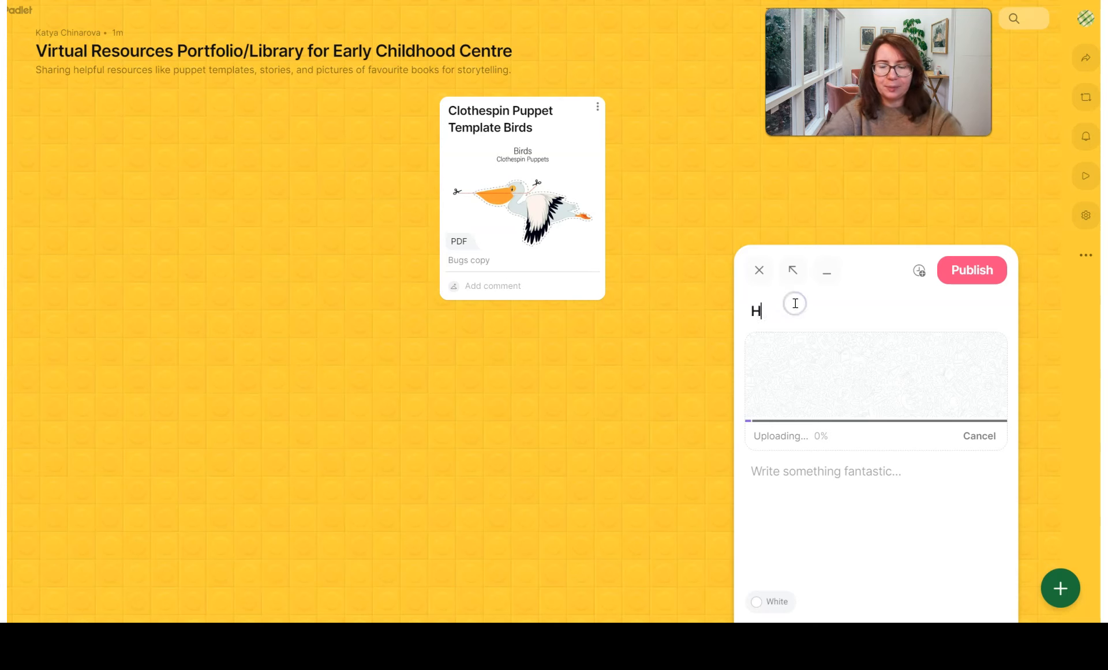
{"action": "type", "text": "andpup"}
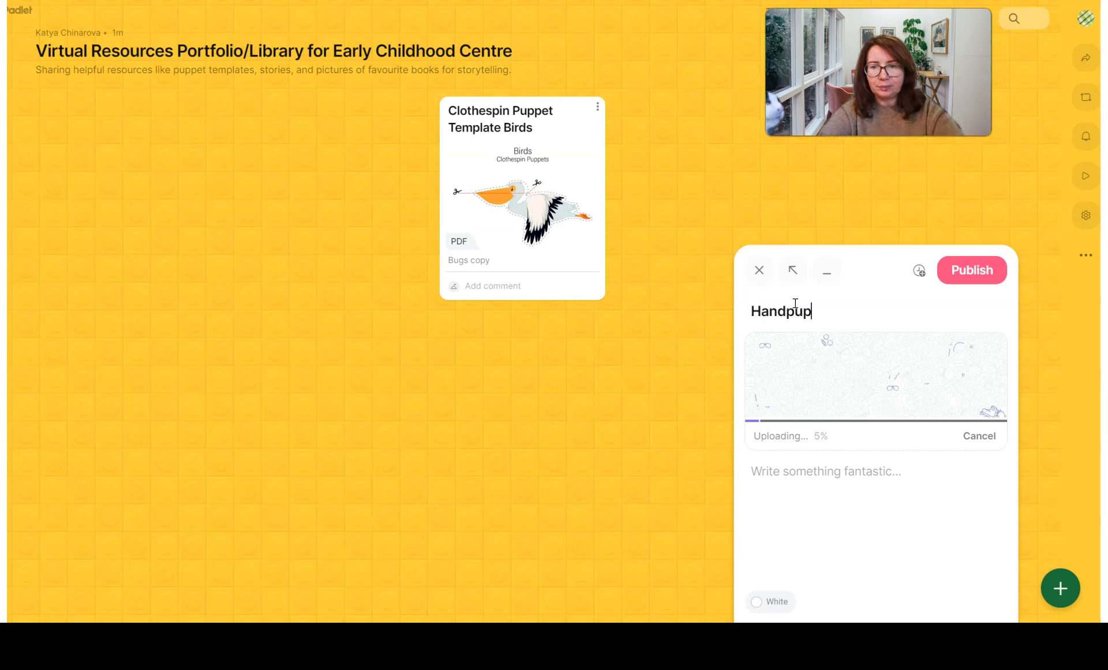
{"action": "type", "text": "pet template"}
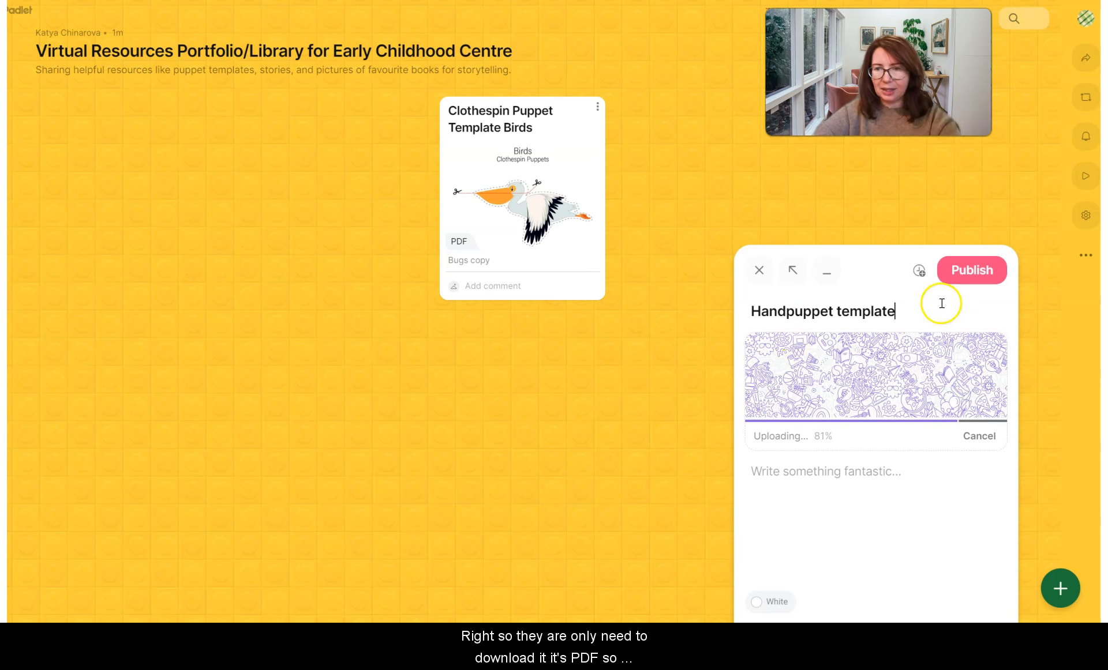
{"action": "left_click", "coordinate": [978, 279]}
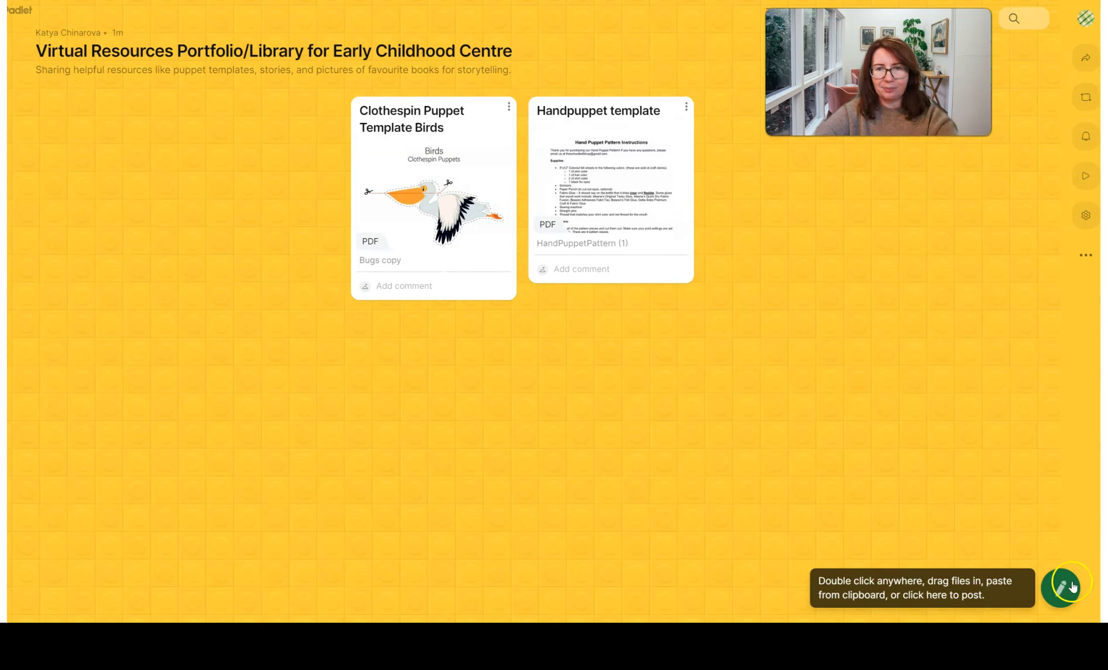
- Start a third post and upload the "GoldilocksThreeBears" PDF to it
{"action": "left_click", "coordinate": [1064, 600]}
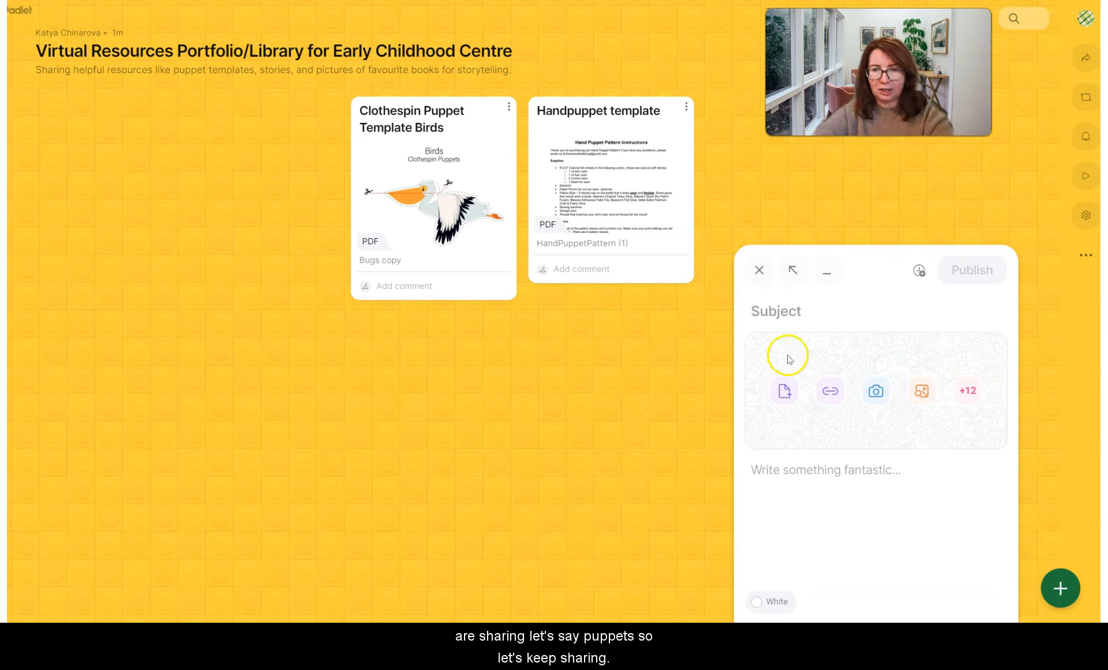
{"action": "left_click", "coordinate": [784, 391]}
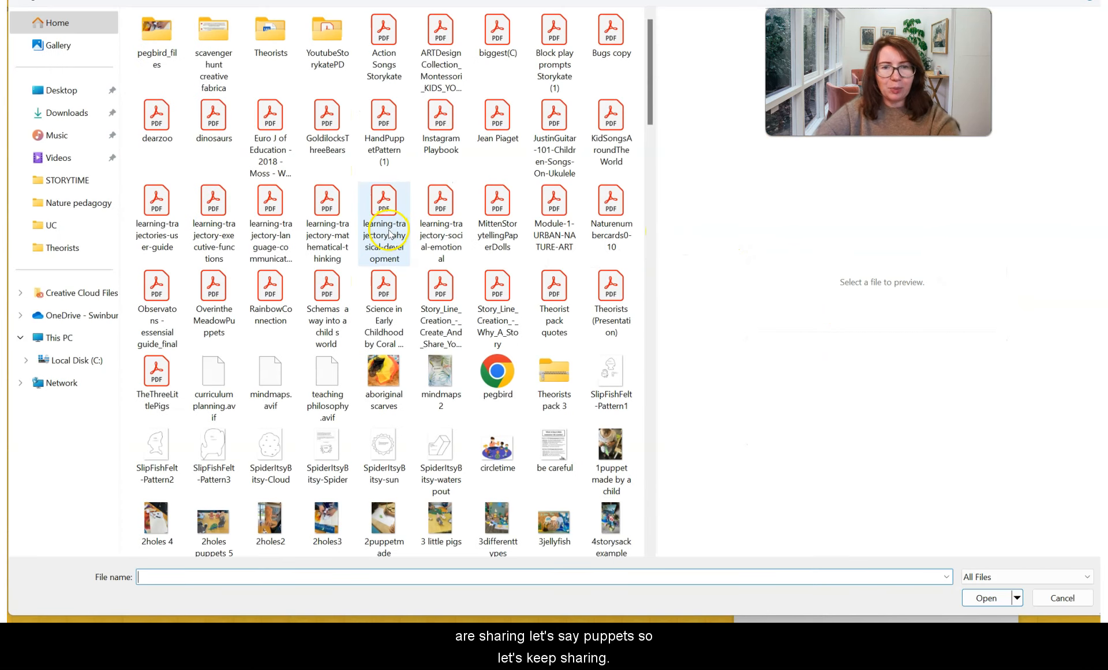
{"action": "left_click", "coordinate": [324, 122]}
{"action": "left_click", "coordinate": [986, 598]}
- Give the Goldilocks post the subject "Three little bears puppets" and publish it
{"action": "left_click", "coordinate": [816, 312]}
{"action": "type", "text": "Three lit"}
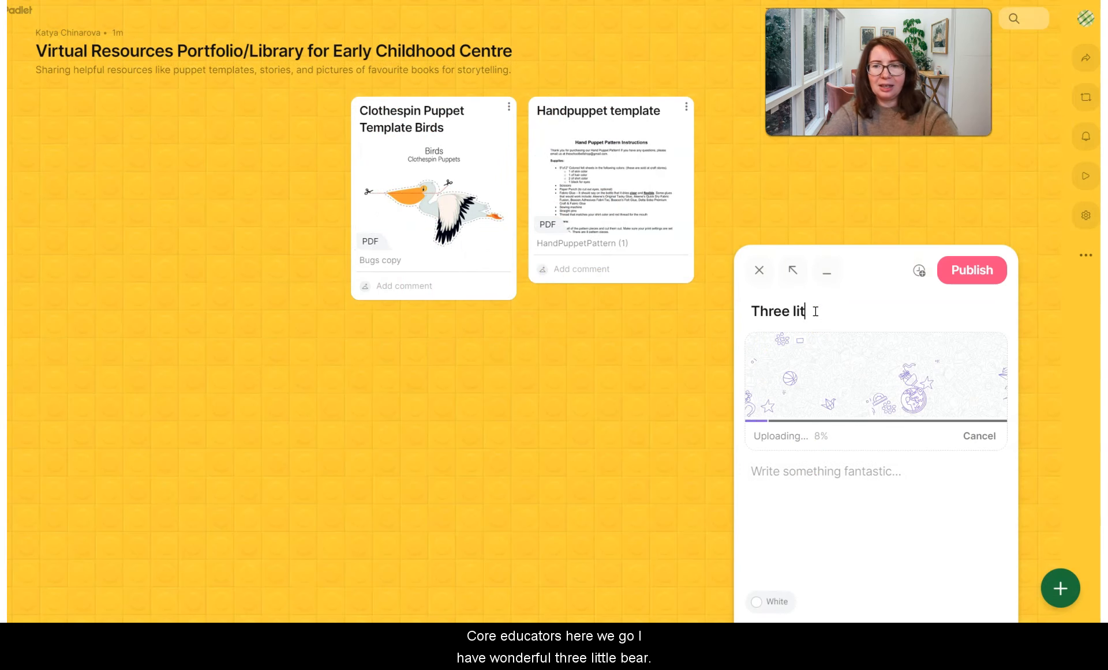
{"action": "type", "text": "tle bears puppets"}
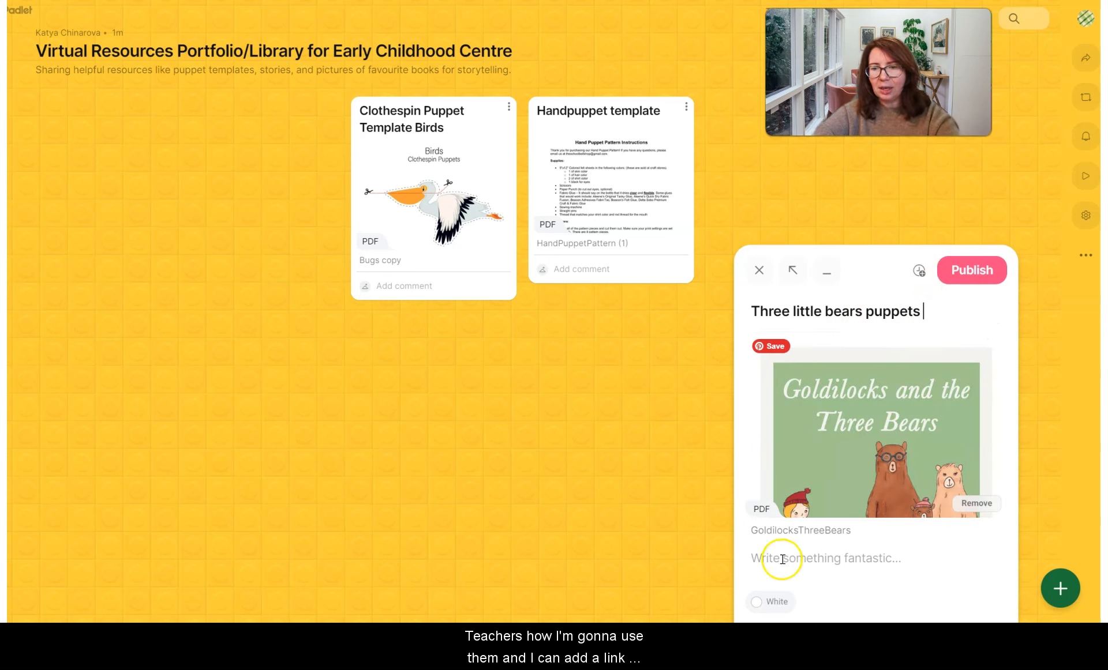
{"action": "left_click", "coordinate": [961, 272]}
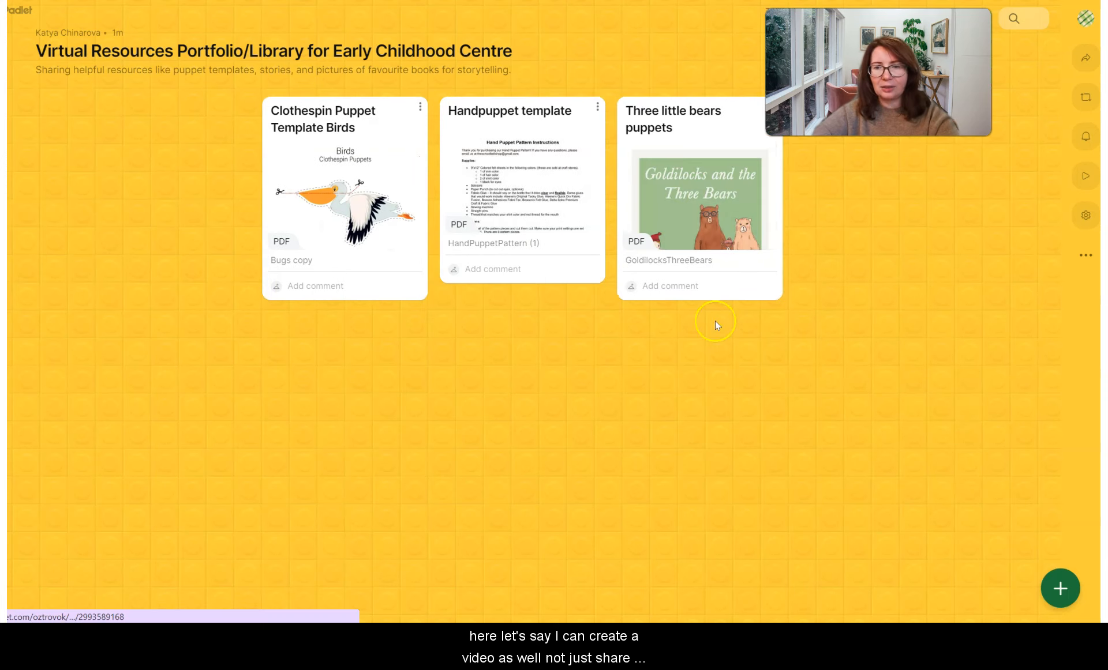
- Start a fourth post in the virtual resources padlet
{"action": "left_click", "coordinate": [1046, 590]}
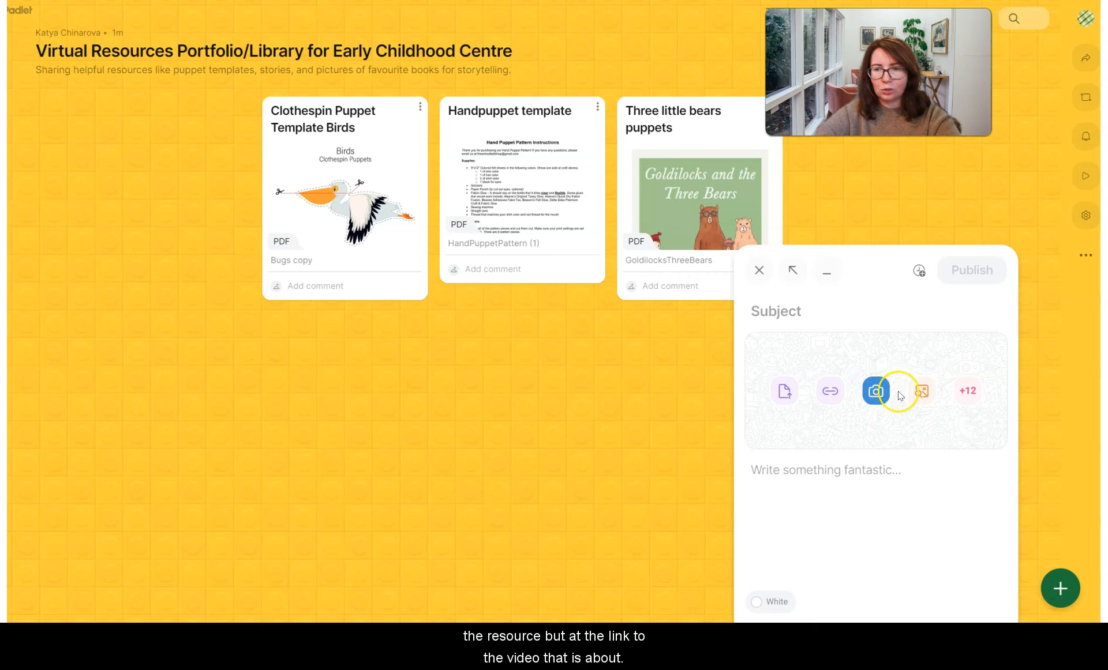